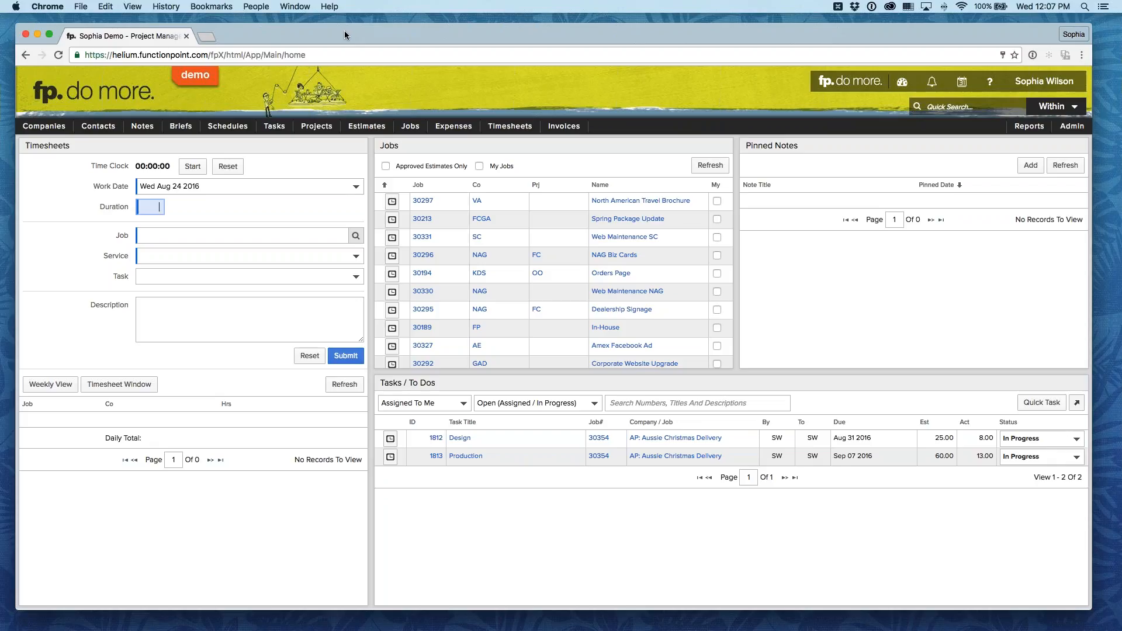
Step: Open a blank form for adding a new estimate
{"action": "left_click_drag", "start_coordinate": [345, 32], "coordinate": [339, 31]}
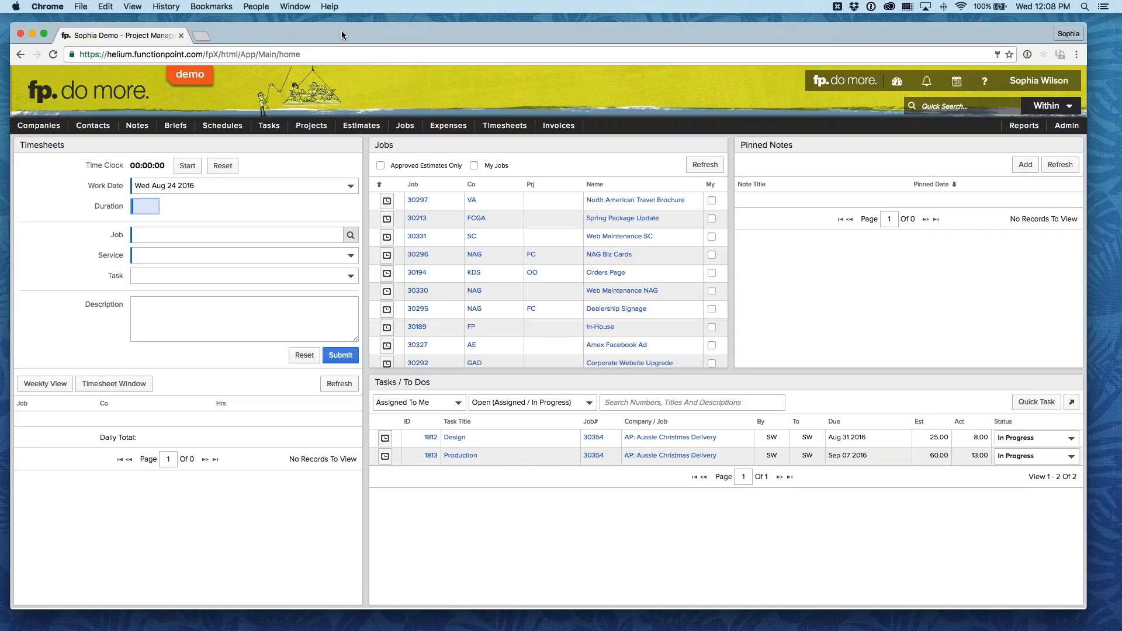
{"action": "mouse_move", "coordinate": [362, 126]}
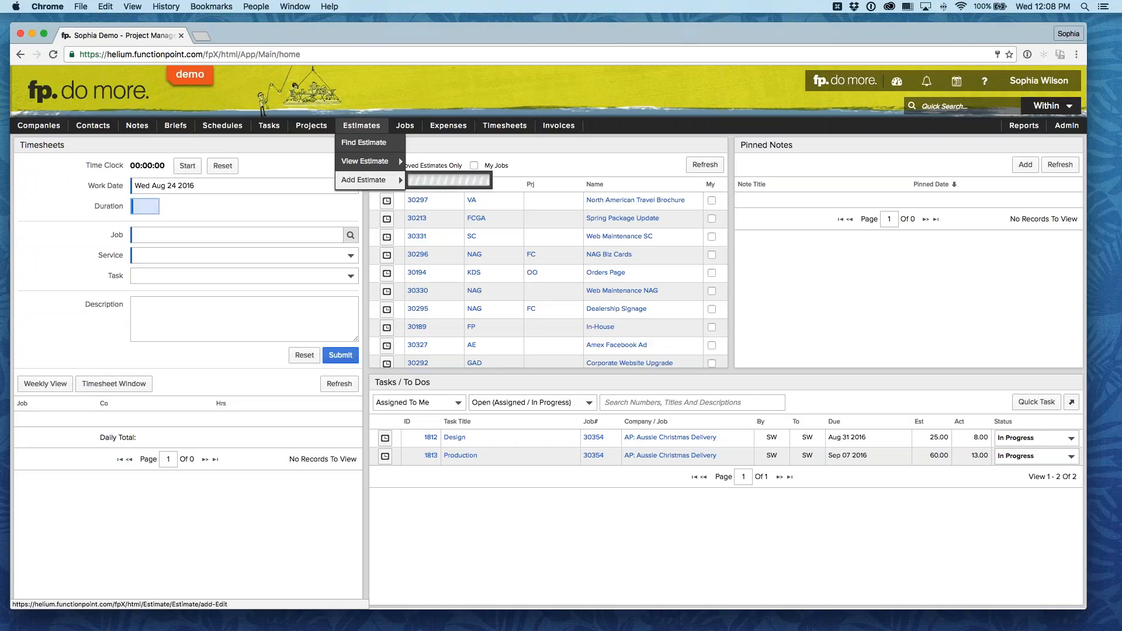
{"action": "left_click", "coordinate": [364, 180]}
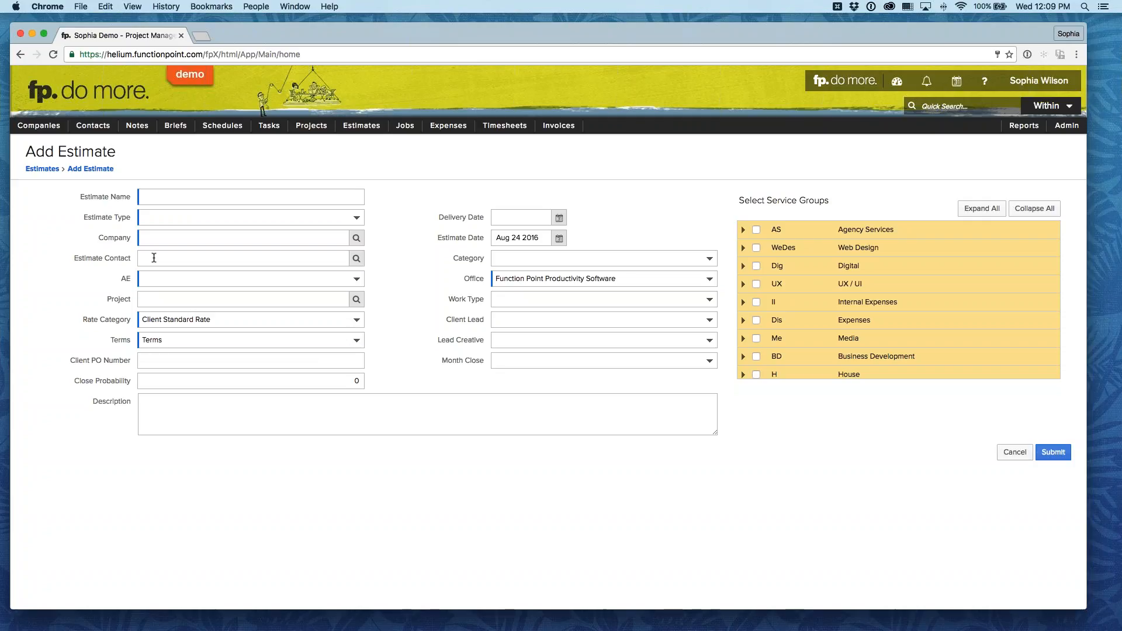
Step: Name the new estimate "Palace Website Rebrand"
{"action": "left_click", "coordinate": [163, 196]}
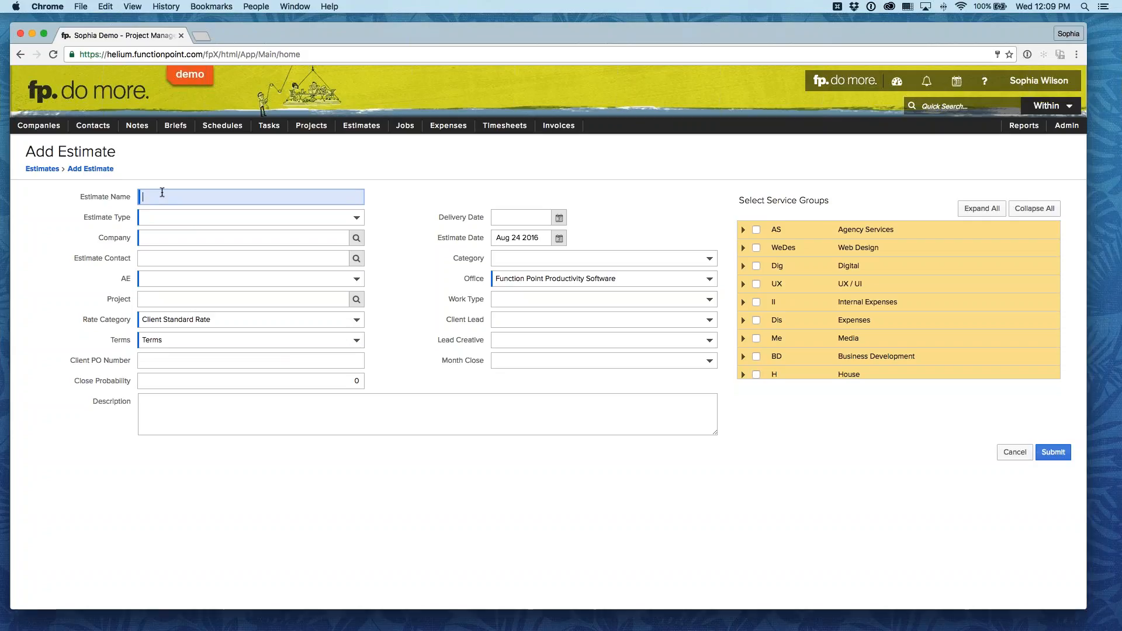
{"action": "type", "text": "Palace"}
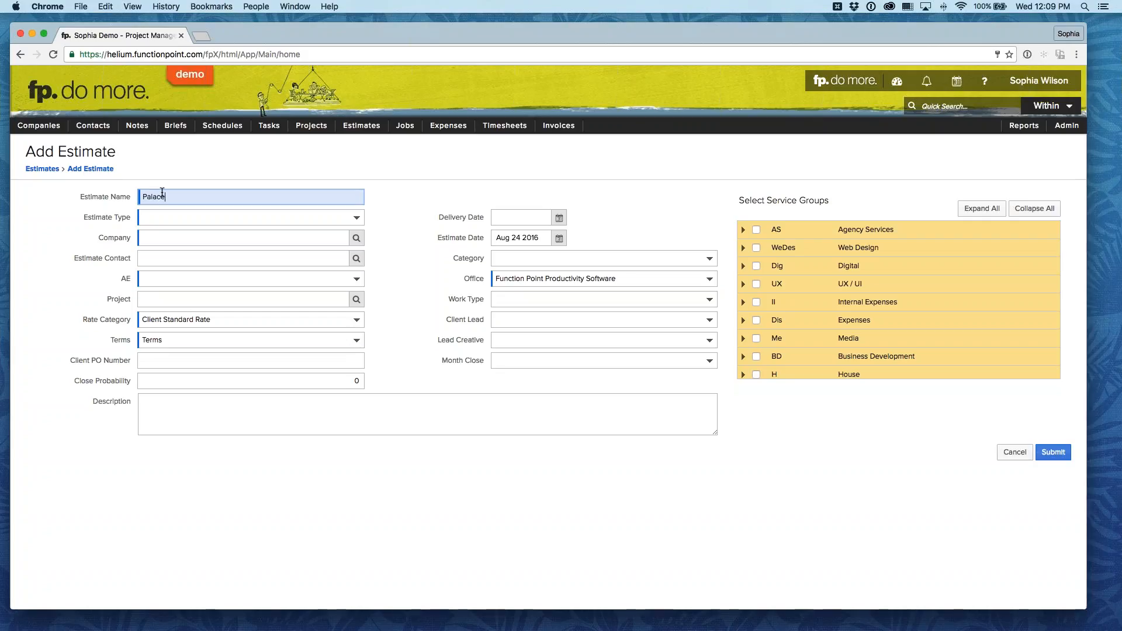
{"action": "type", "text": " Webis"}
{"action": "key", "text": "BackSpace"}
{"action": "key", "text": "BackSpace"}
{"action": "type", "text": "site"}
{"action": "key", "text": "BackSpace"}
{"action": "key", "text": "BackSpace"}
{"action": "key", "text": "BackSpace"}
{"action": "key", "text": "BackSpace"}
{"action": "key", "text": "BackSpace"}
{"action": "type", "text": "site Rebrand"}
Step: Set the estimate type to Website
{"action": "left_click", "coordinate": [218, 217]}
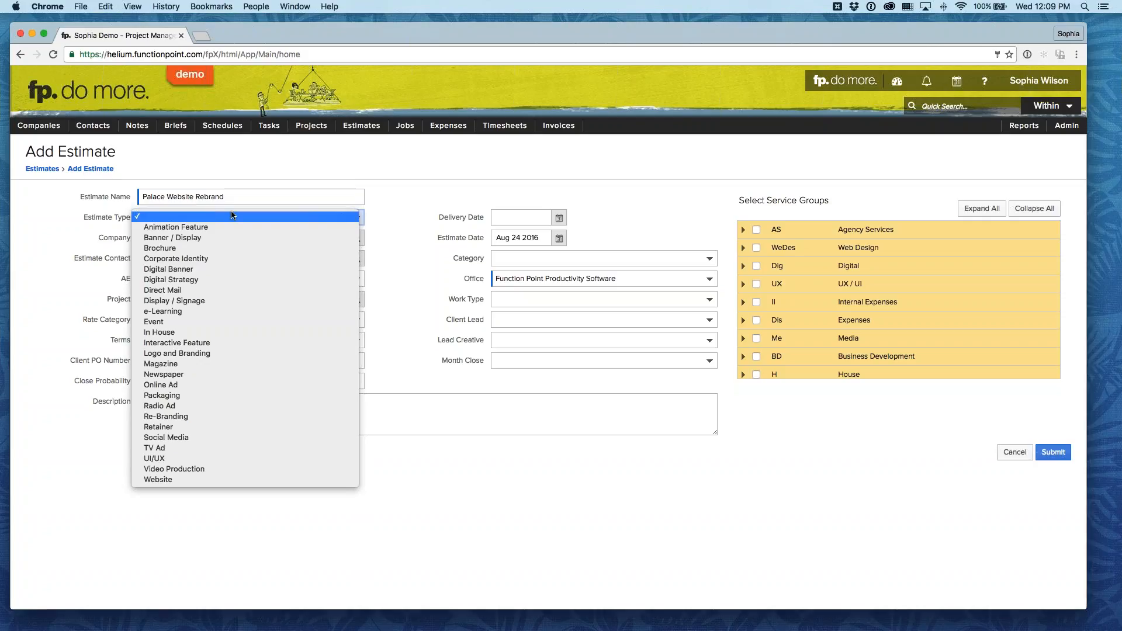
{"action": "left_click", "coordinate": [234, 479]}
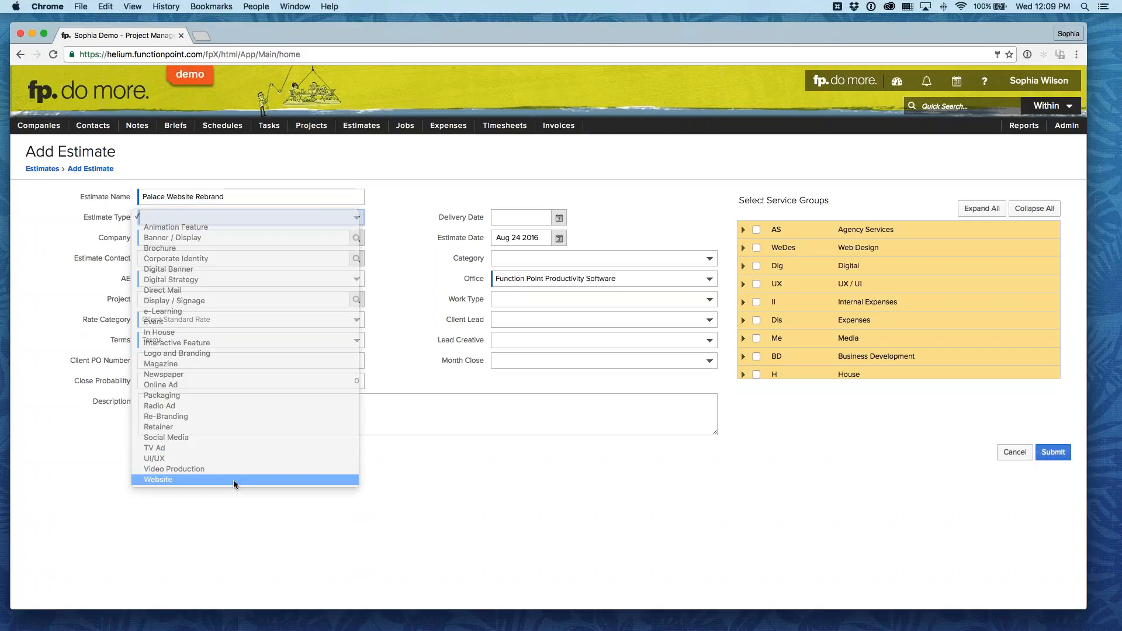
{"action": "left_click", "coordinate": [195, 221]}
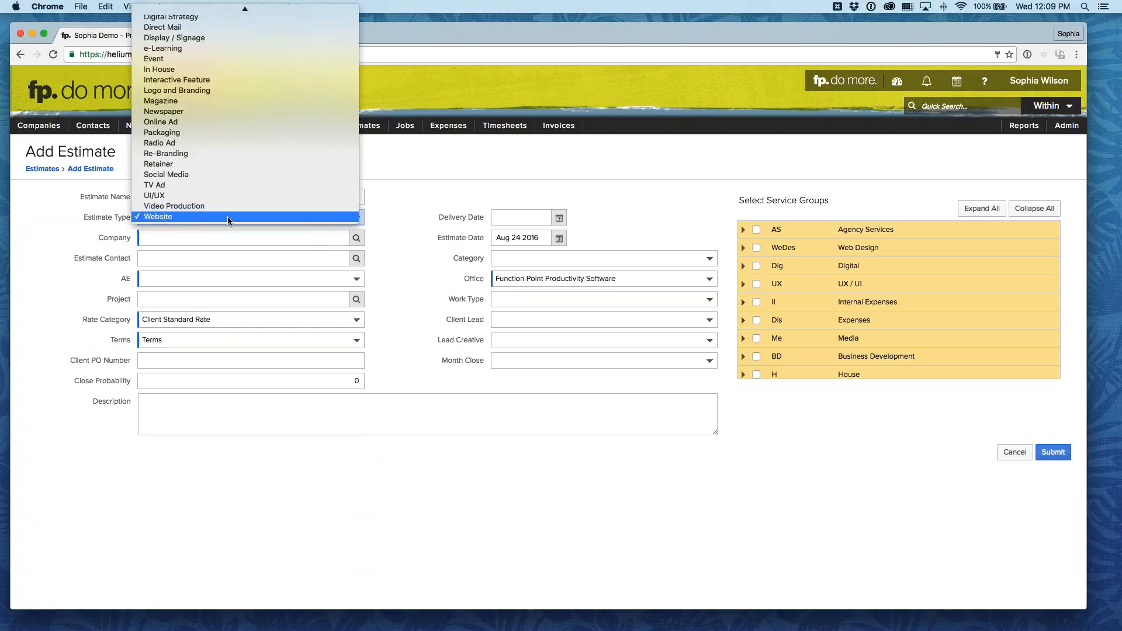
{"action": "scroll", "coordinate": [229, 218], "scroll_direction": "up", "scroll_amount": 3}
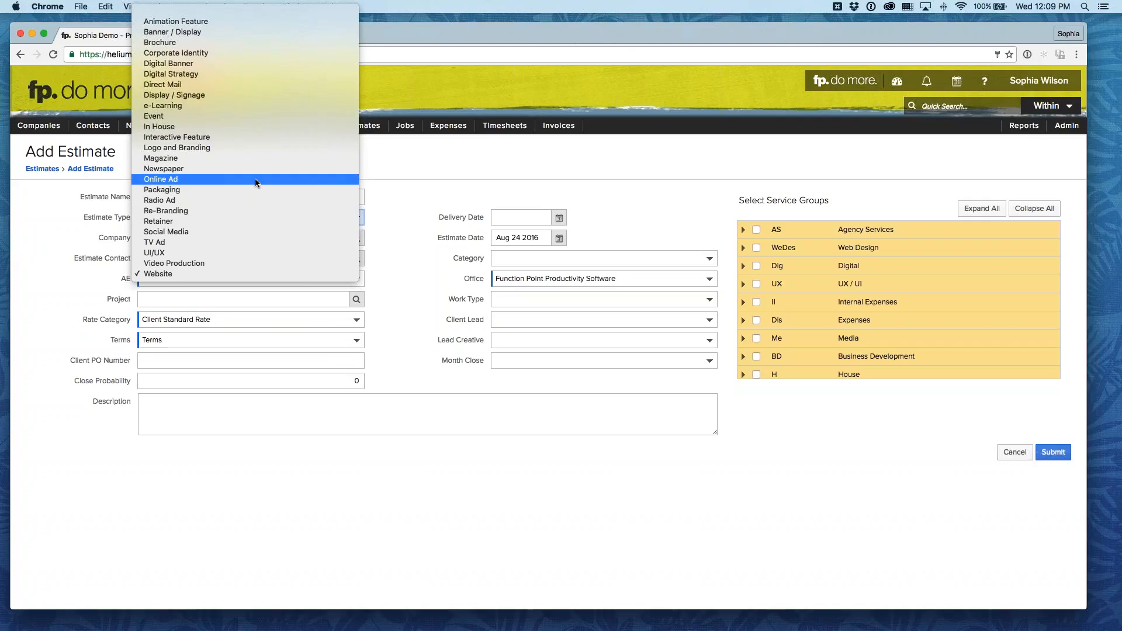
{"action": "left_click", "coordinate": [64, 219]}
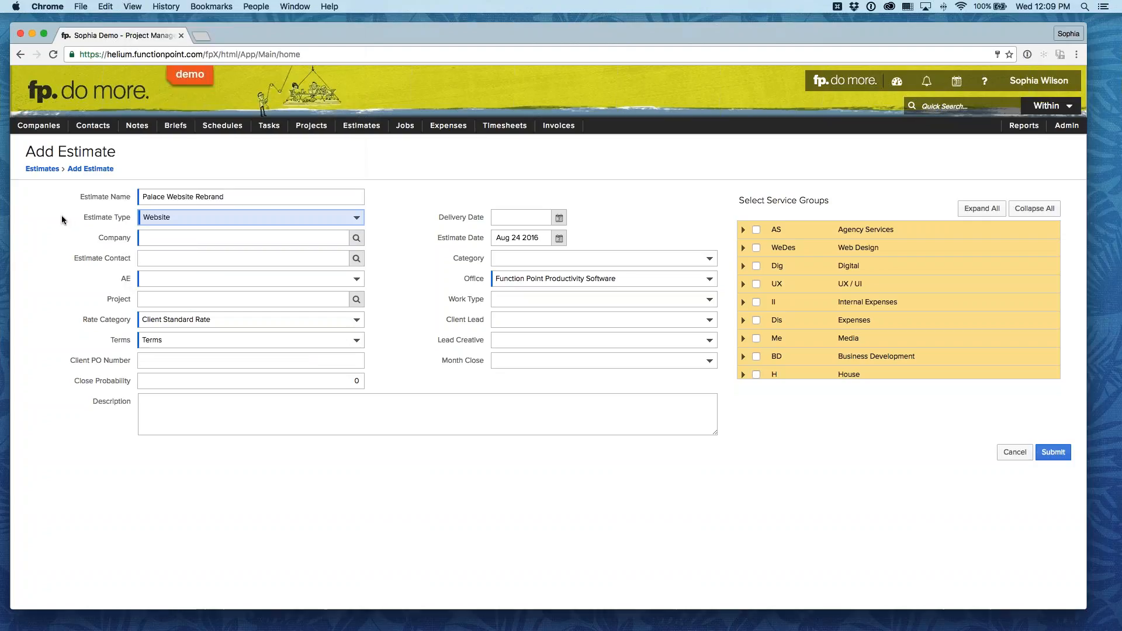
Step: Set the company to Levi's Puppy Palace and choose the client's namesake as the estimate contact
{"action": "key", "text": "Tab"}
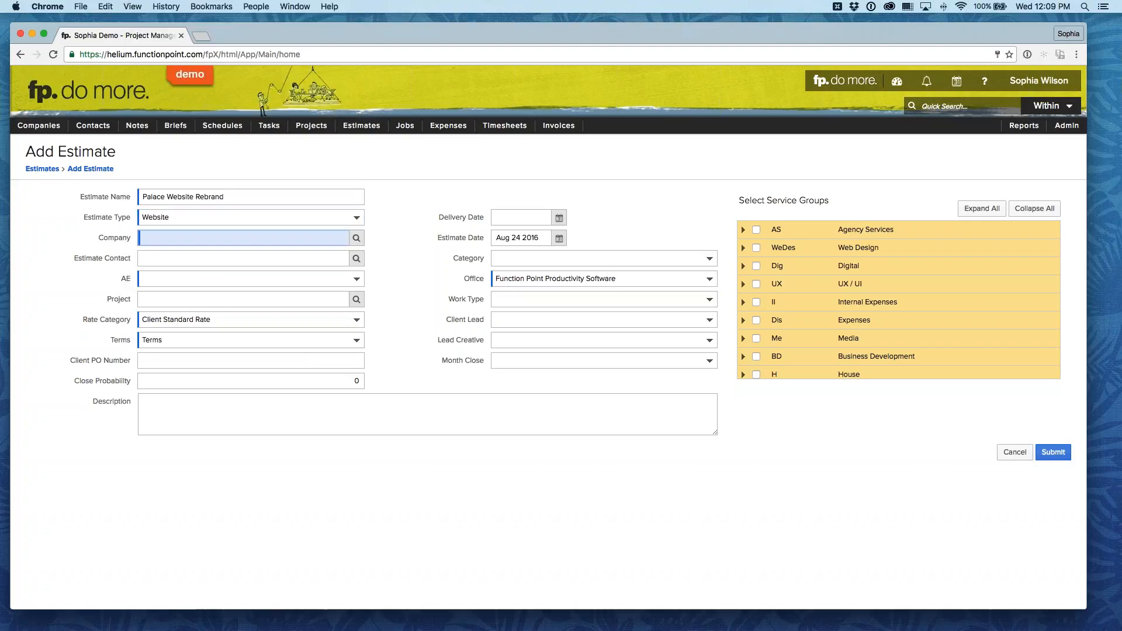
{"action": "mouse_move", "coordinate": [357, 238]}
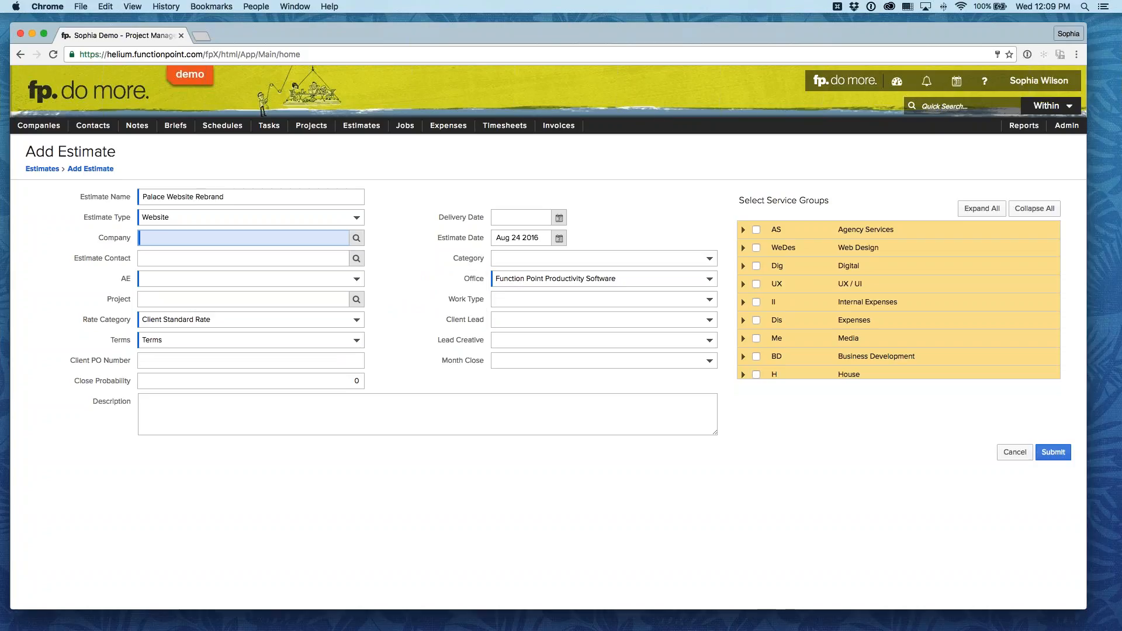
{"action": "type", "text": "Lev"}
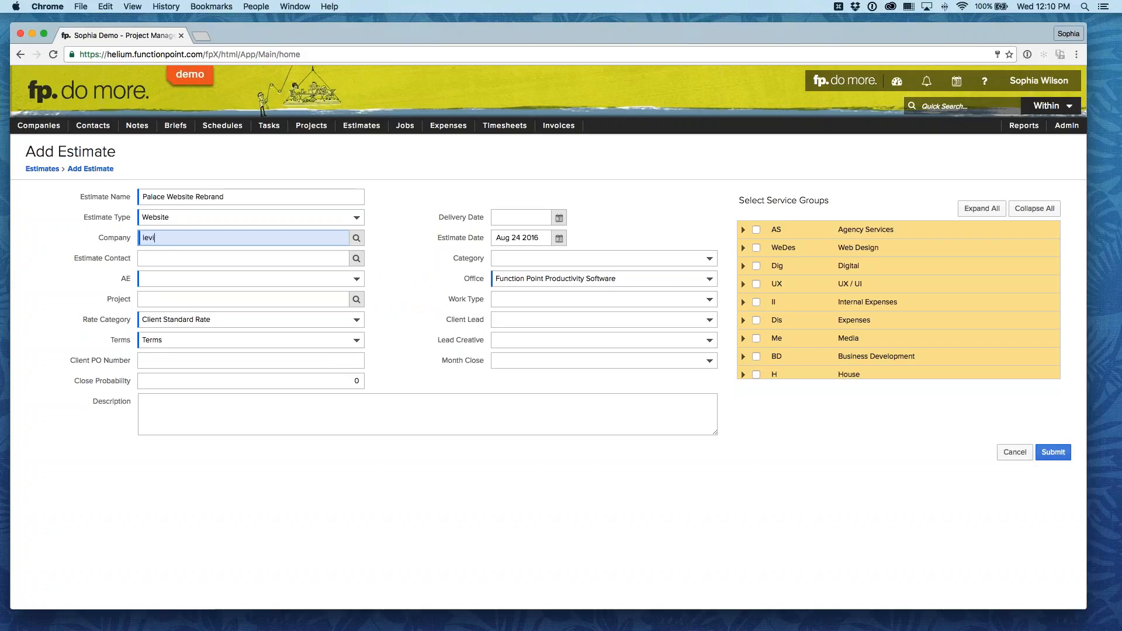
{"action": "key", "text": "Tab"}
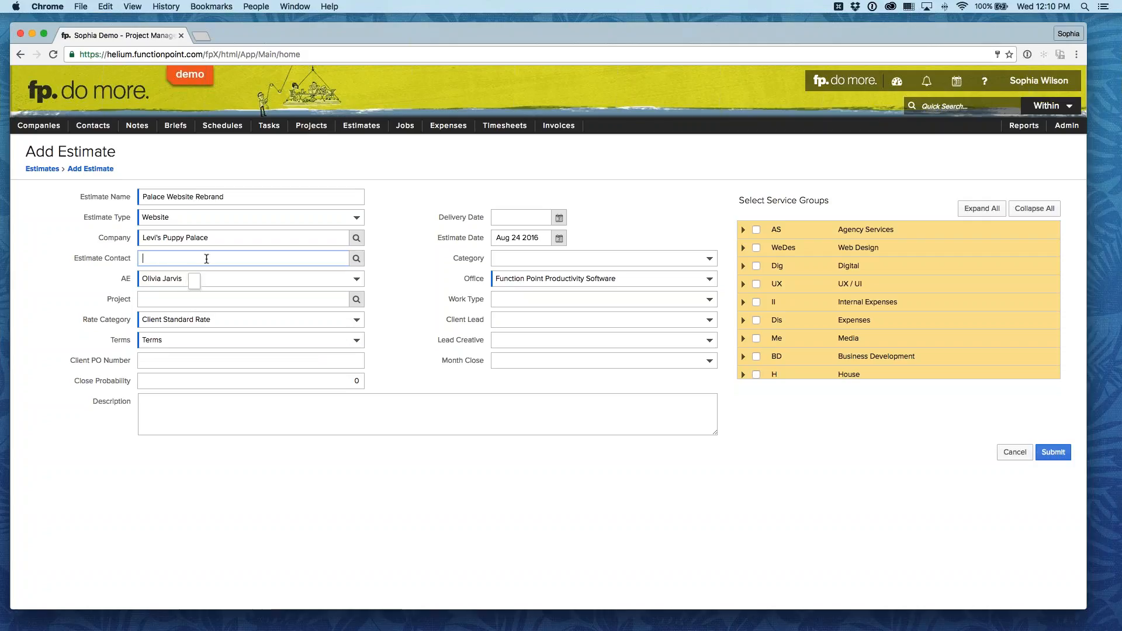
{"action": "left_click", "coordinate": [357, 258]}
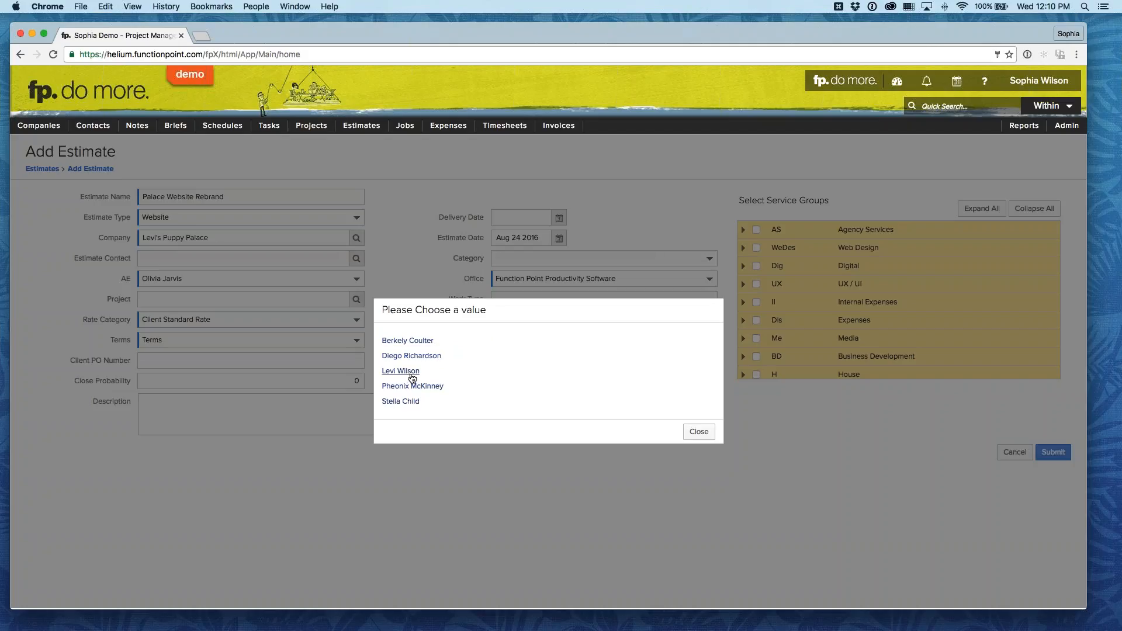
{"action": "left_click", "coordinate": [408, 373]}
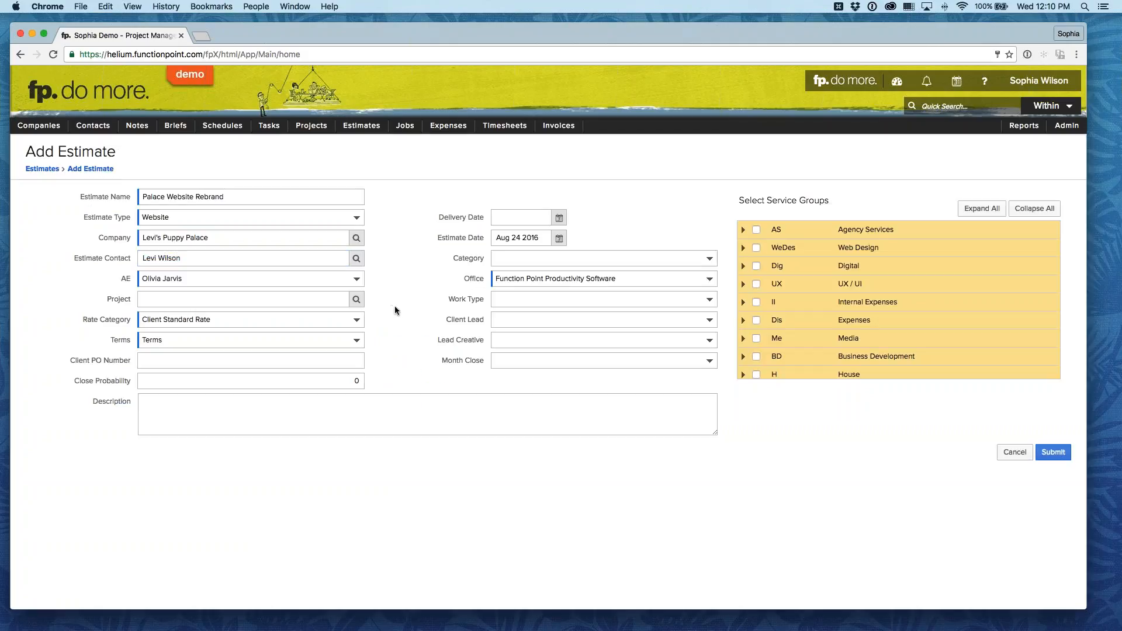
{"action": "left_click", "coordinate": [303, 280]}
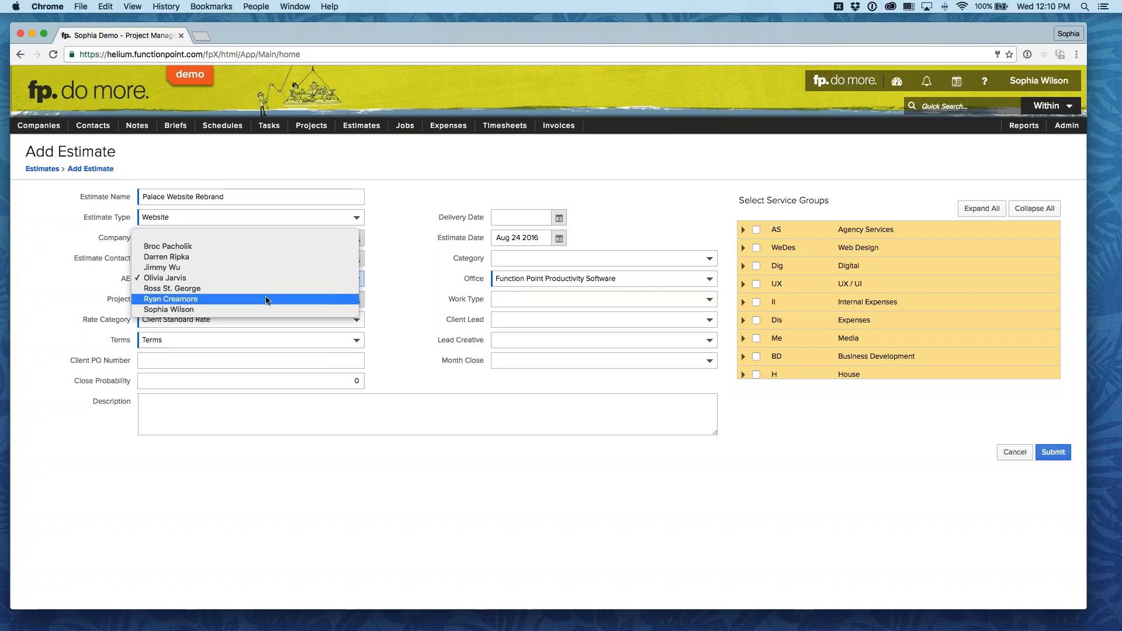
{"action": "left_click", "coordinate": [397, 286]}
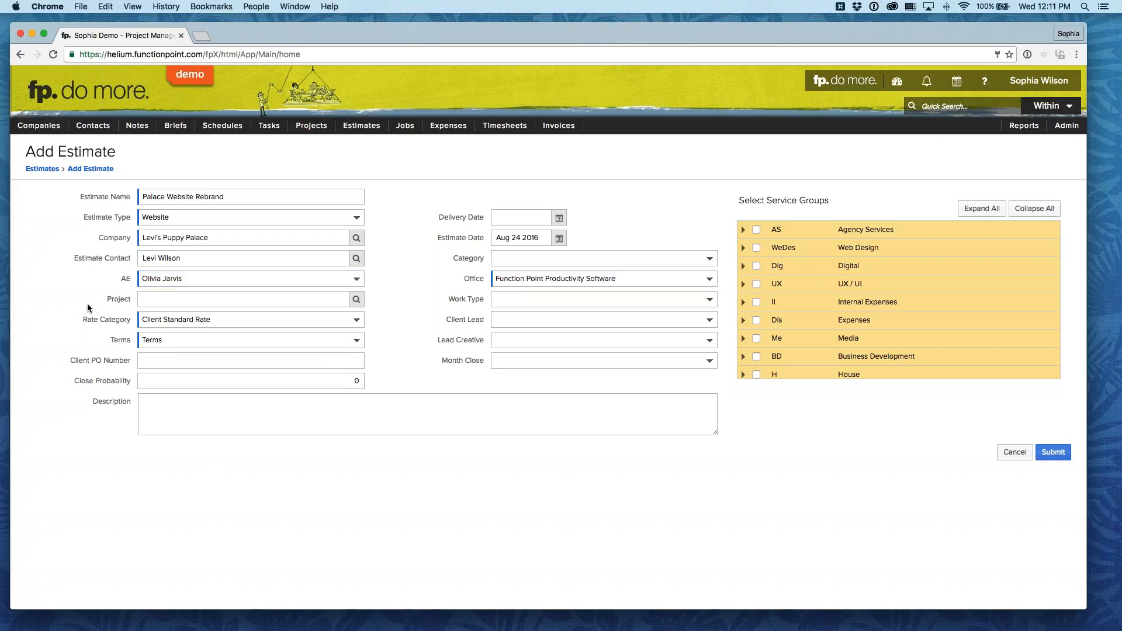
{"action": "left_click", "coordinate": [220, 317]}
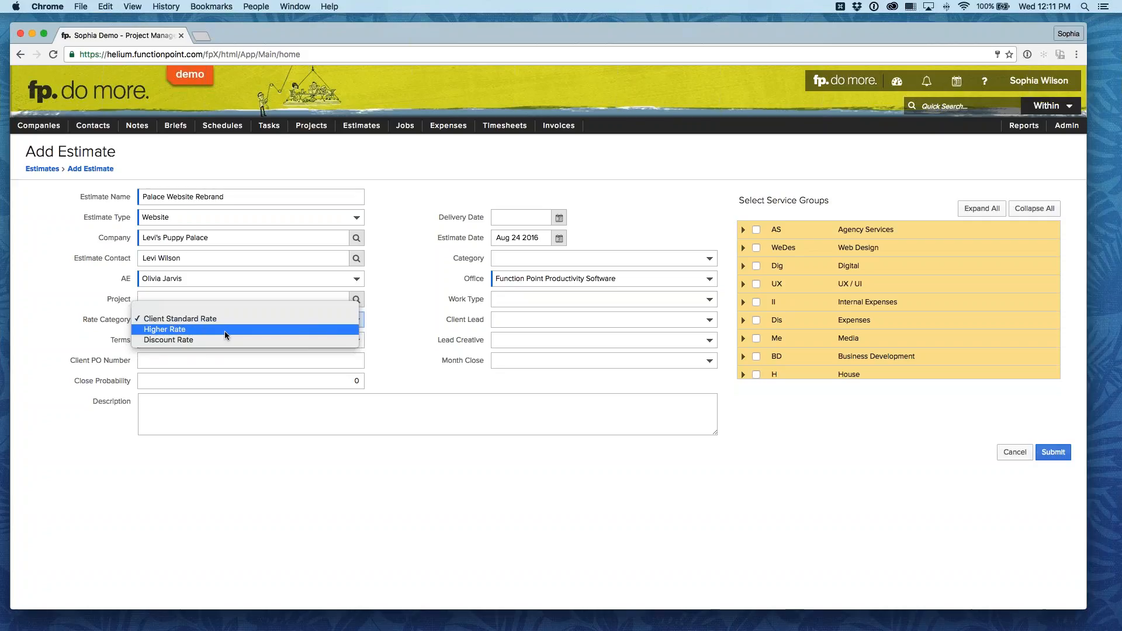
{"action": "key", "text": "Escape"}
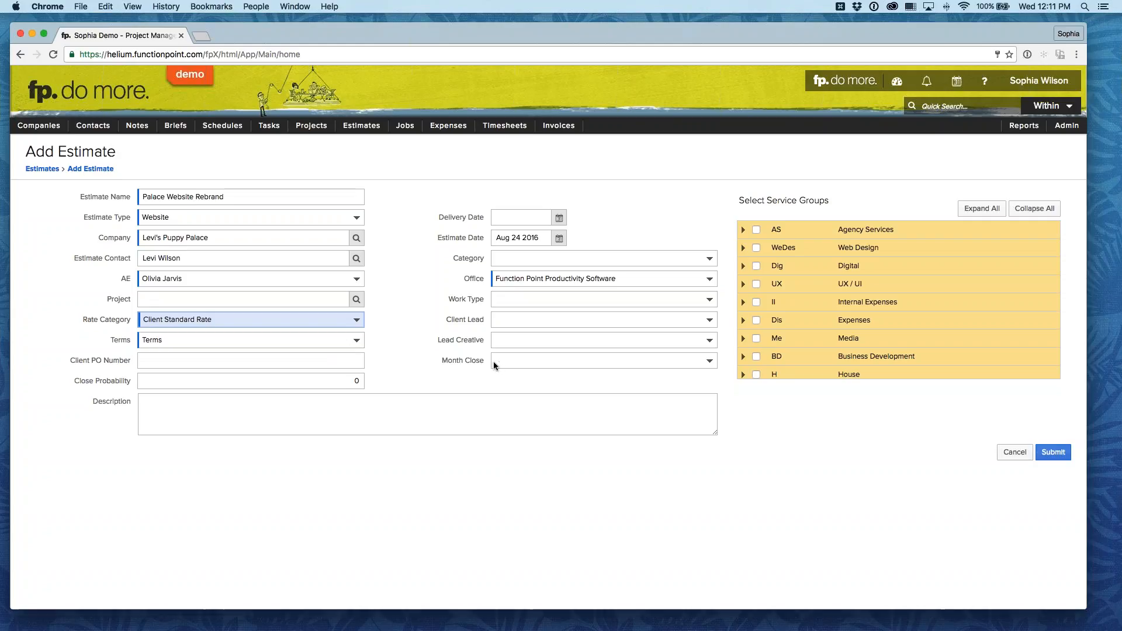
{"action": "left_click", "coordinate": [411, 246]}
Step: Enter an estimate description stating that the contact, by first name, "has requested a new Website."
{"action": "left_click", "coordinate": [408, 408]}
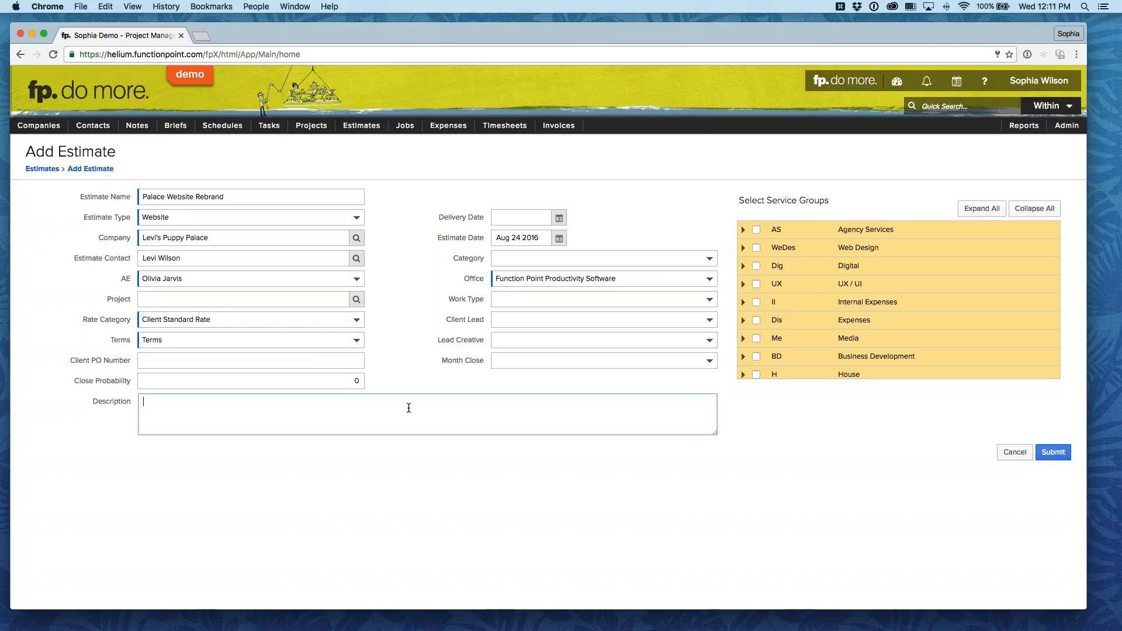
{"action": "type", "text": "LEvi has requested a new Web"}
{"action": "key", "text": "BackSpace"}
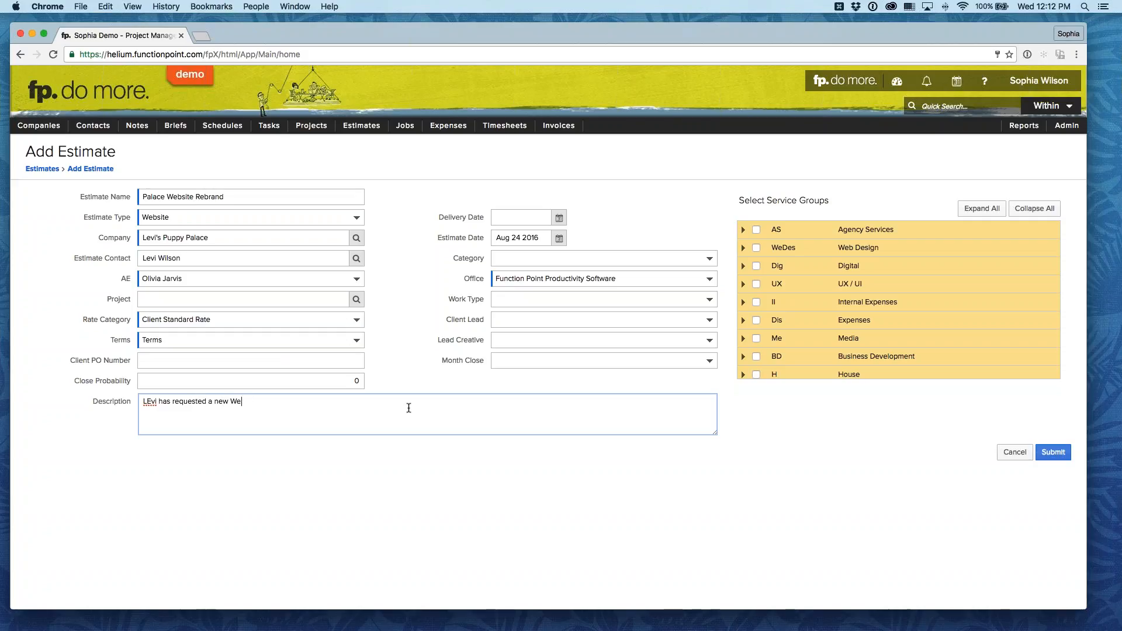
{"action": "type", "text": "bsite."}
{"action": "left_click", "coordinate": [151, 403]}
{"action": "key", "text": "BackSpace"}
{"action": "type", "text": "e"}
{"action": "key", "text": "Tab"}
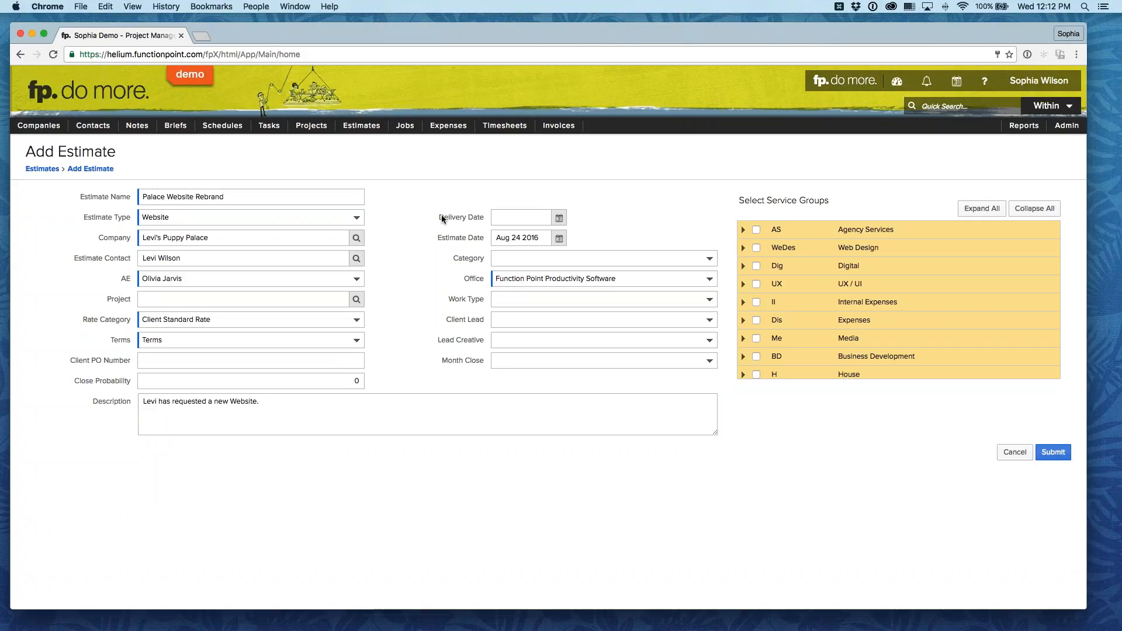
Step: Set the estimate's delivery date to Sep 30 2016
{"action": "left_click_drag", "start_coordinate": [440, 218], "coordinate": [478, 220]}
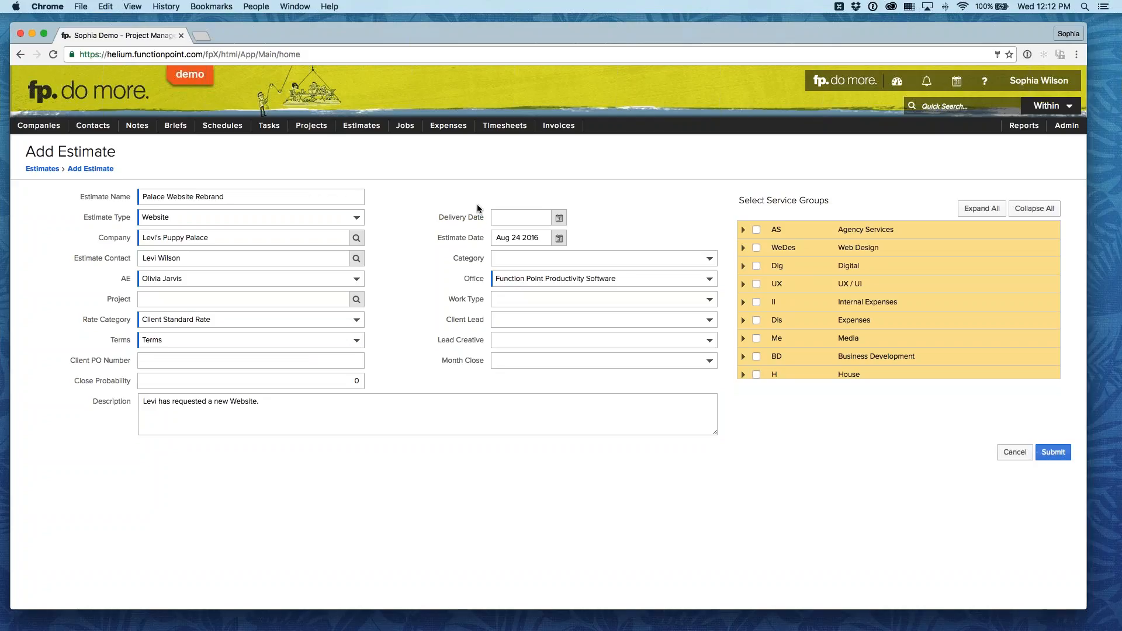
{"action": "left_click", "coordinate": [560, 217]}
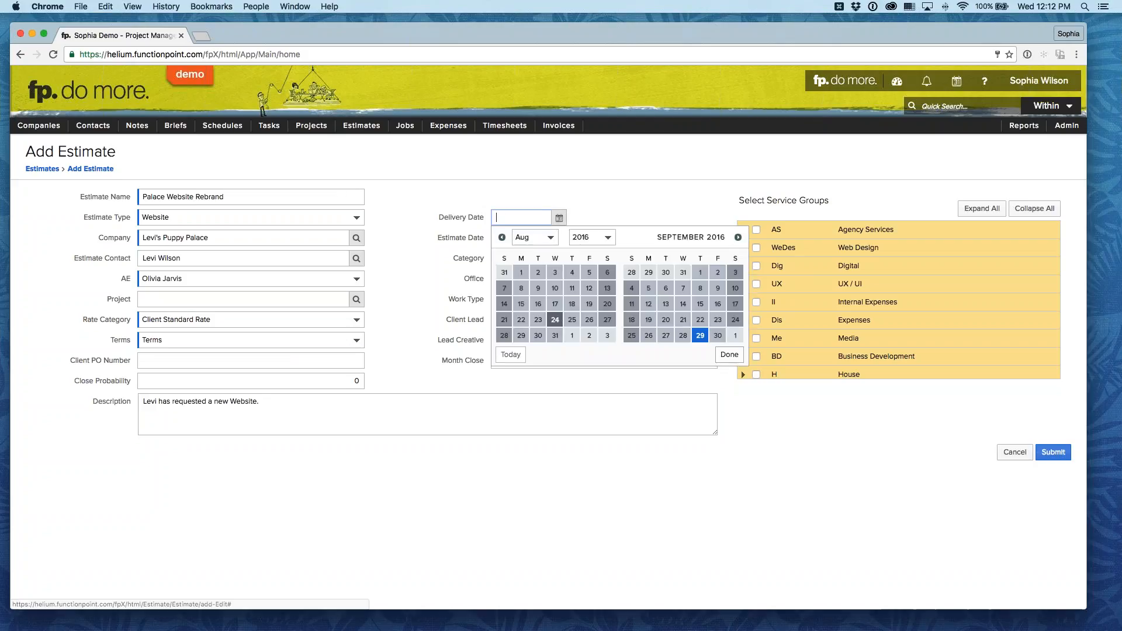
{"action": "left_click", "coordinate": [718, 336]}
{"action": "left_click", "coordinate": [664, 222]}
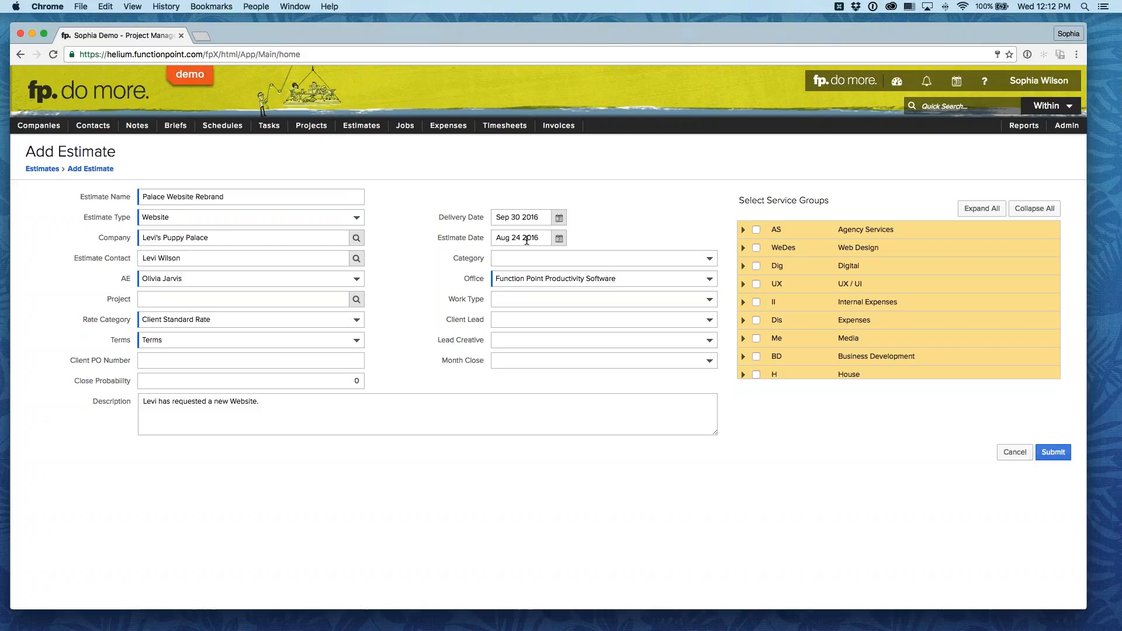
Step: Set the estimate's category to Time and Materials and its work type to Branding and Design
{"action": "left_click", "coordinate": [521, 258]}
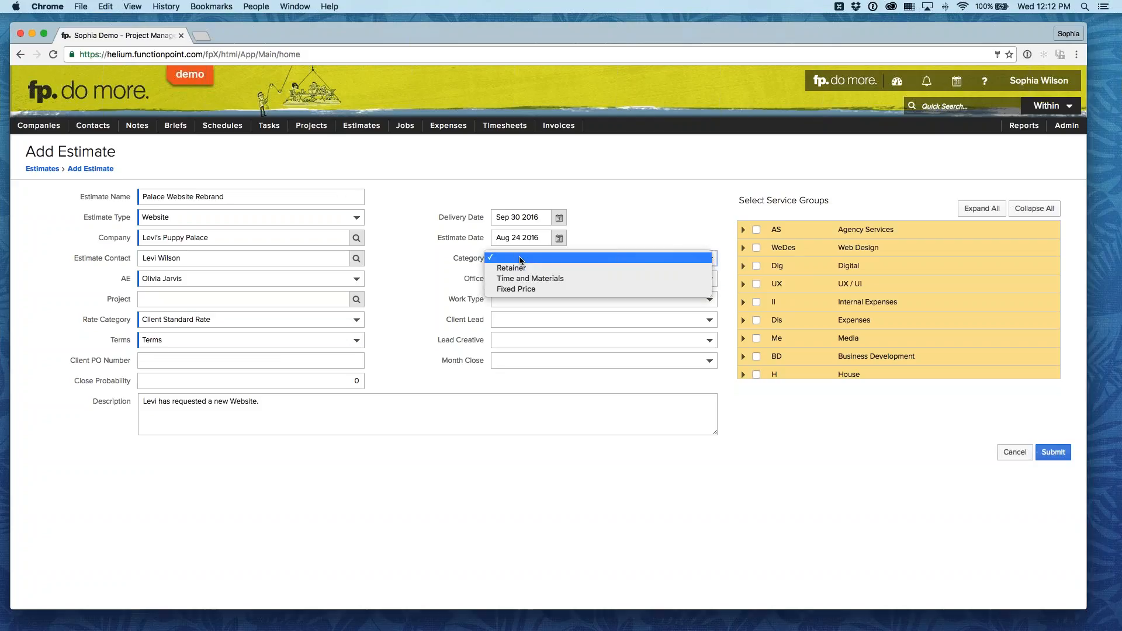
{"action": "left_click", "coordinate": [611, 280]}
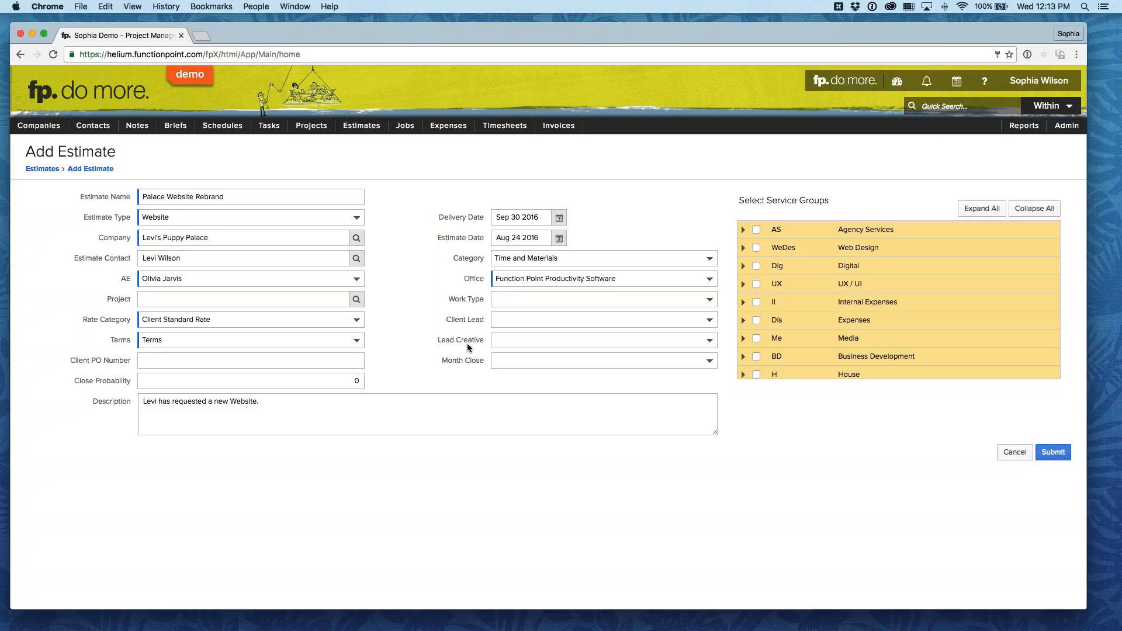
{"action": "left_click", "coordinate": [530, 300]}
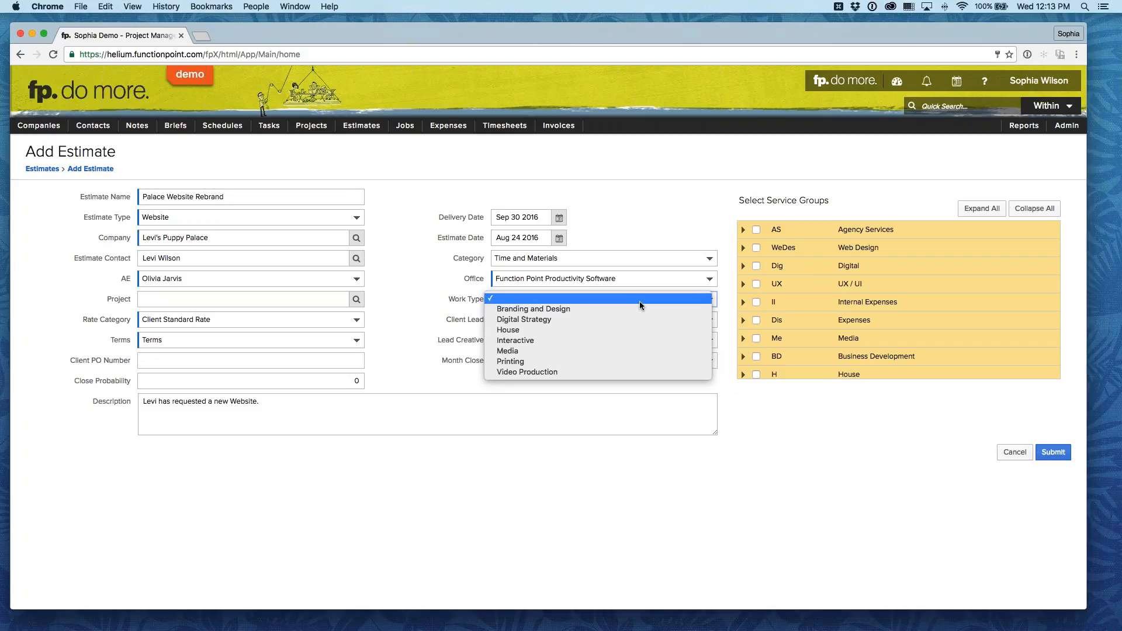
{"action": "left_click", "coordinate": [614, 308]}
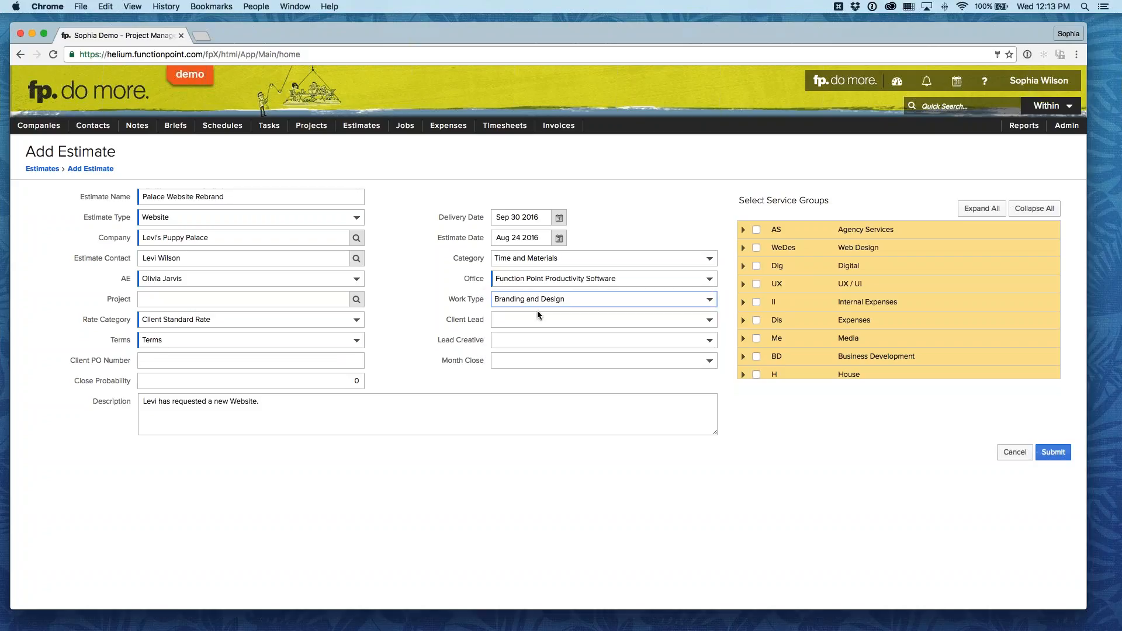
Step: Assign staff members as the estimate's client lead and lead creative
{"action": "left_click", "coordinate": [535, 318]}
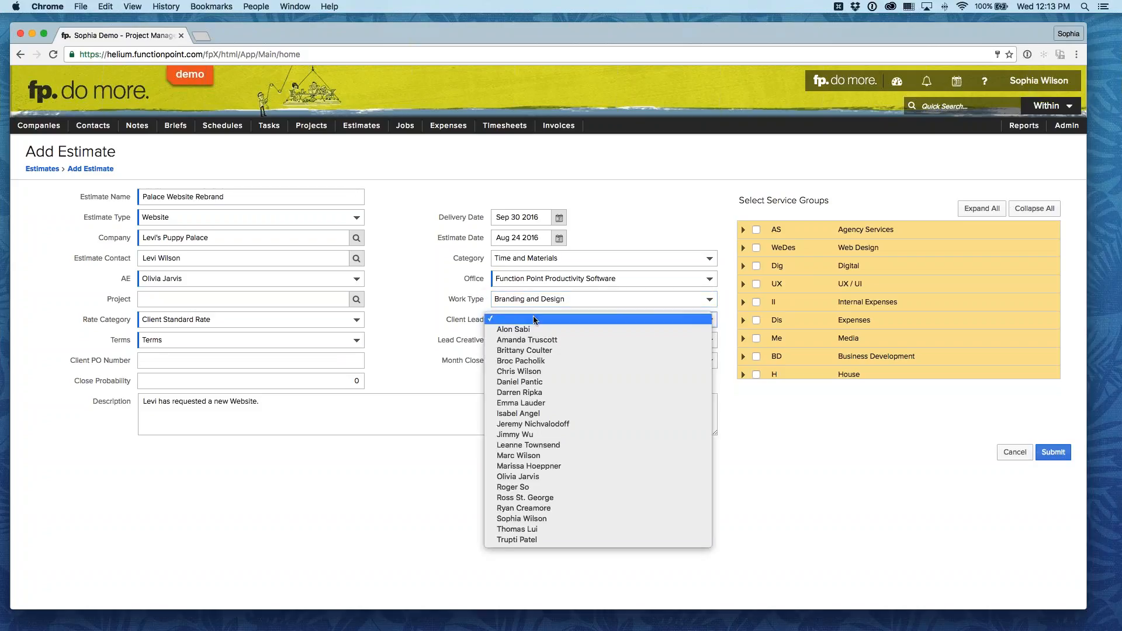
{"action": "left_click", "coordinate": [548, 402]}
{"action": "left_click", "coordinate": [520, 342]}
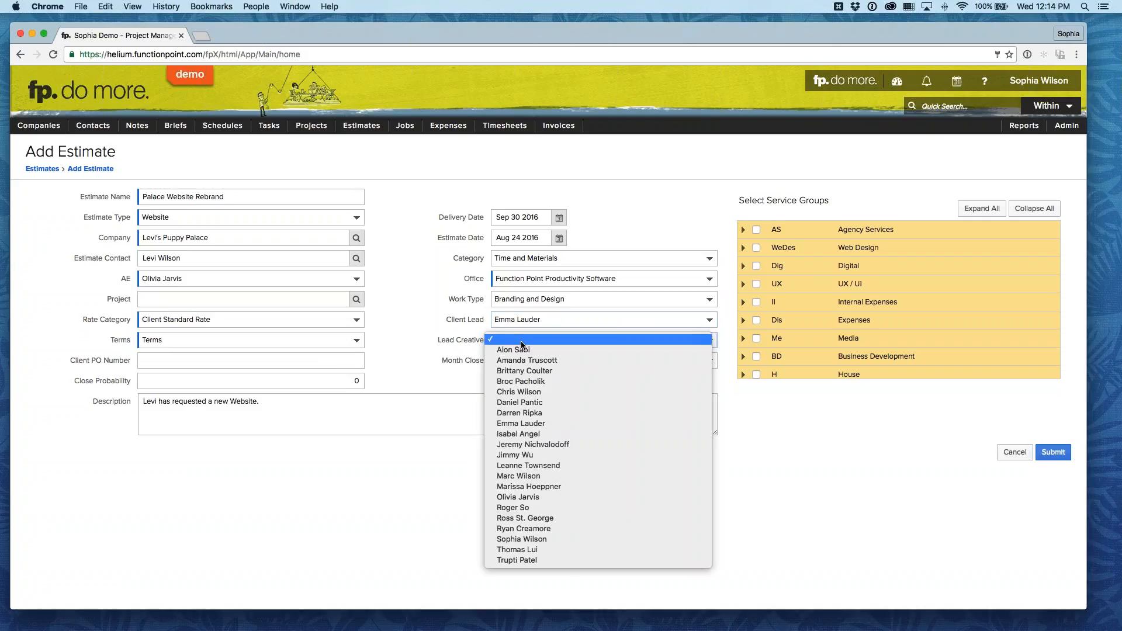
{"action": "left_click", "coordinate": [593, 382]}
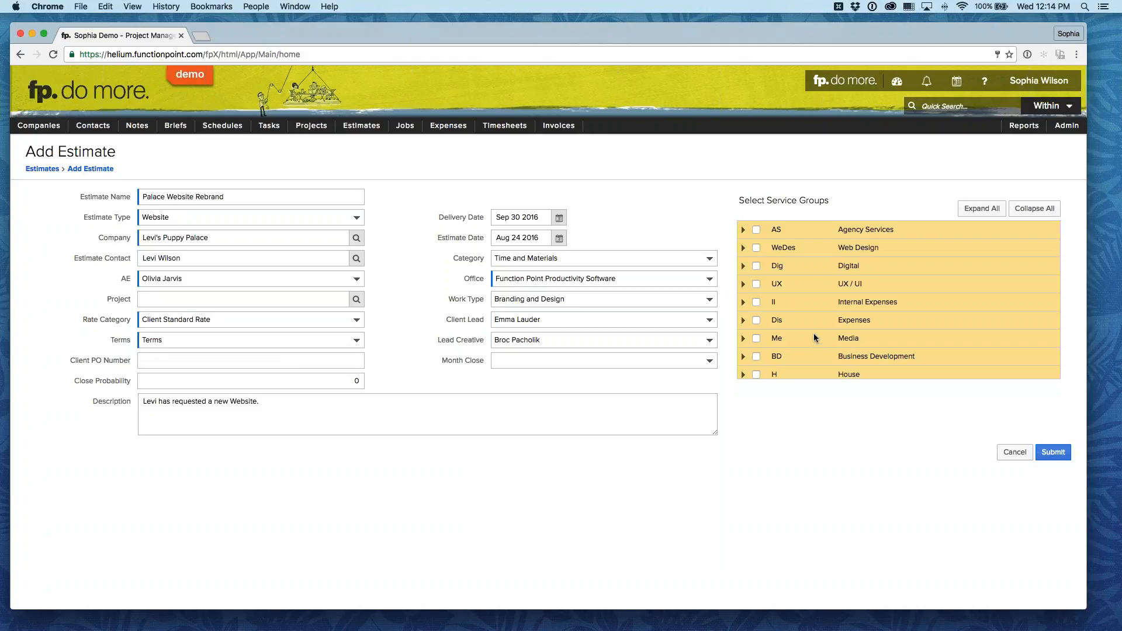
Step: Include the whole Web Design service group with all its internal services and submit the new estimate
{"action": "left_click", "coordinate": [743, 248]}
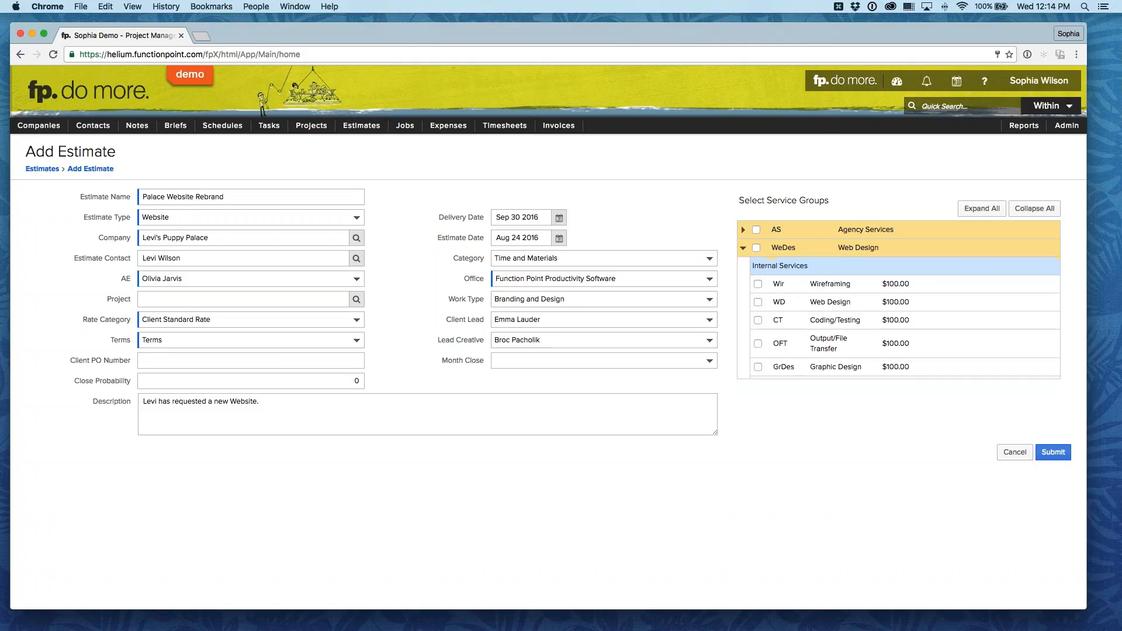
{"action": "scroll", "coordinate": [827, 286], "scroll_direction": "down", "scroll_amount": 3}
{"action": "scroll", "coordinate": [828, 286], "scroll_direction": "up", "scroll_amount": 3}
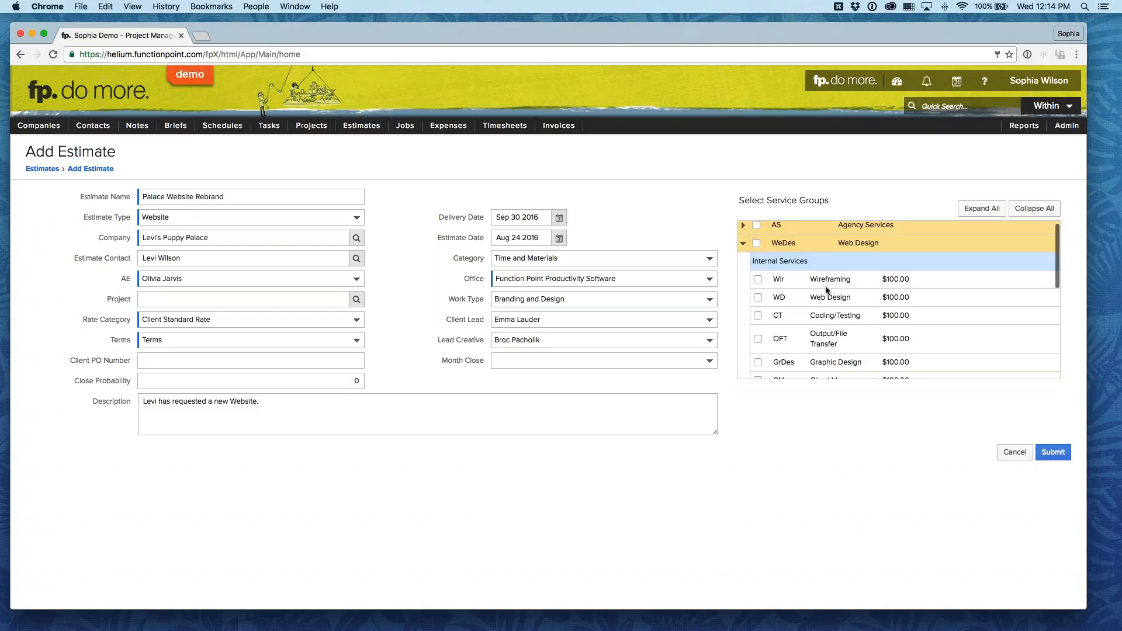
{"action": "left_click", "coordinate": [756, 244]}
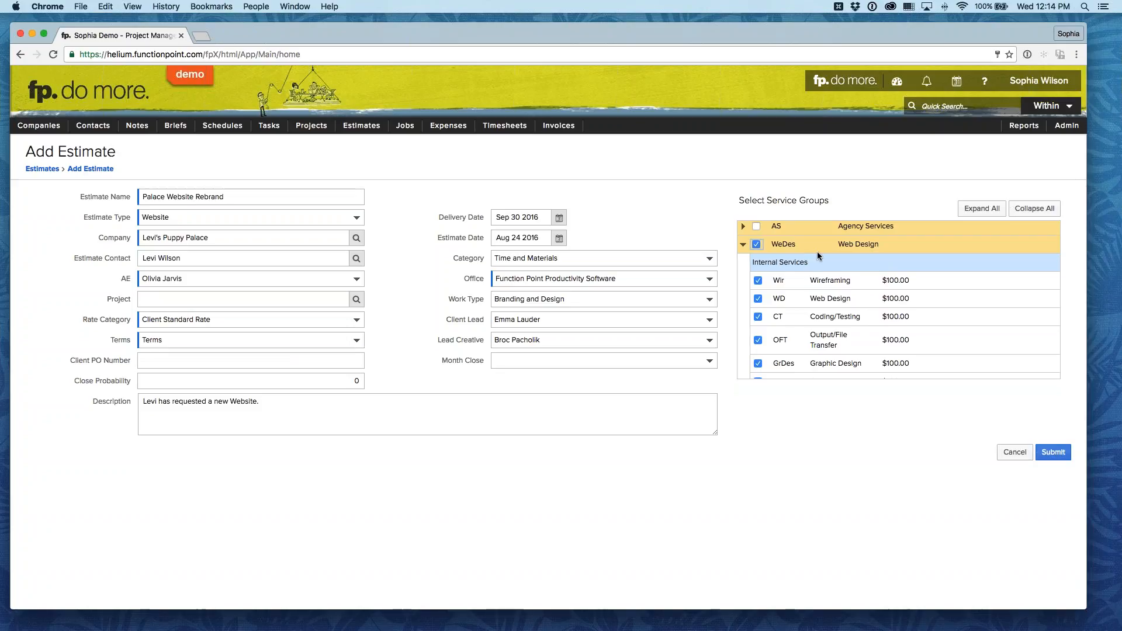
{"action": "scroll", "coordinate": [817, 251], "scroll_direction": "up", "scroll_amount": 1}
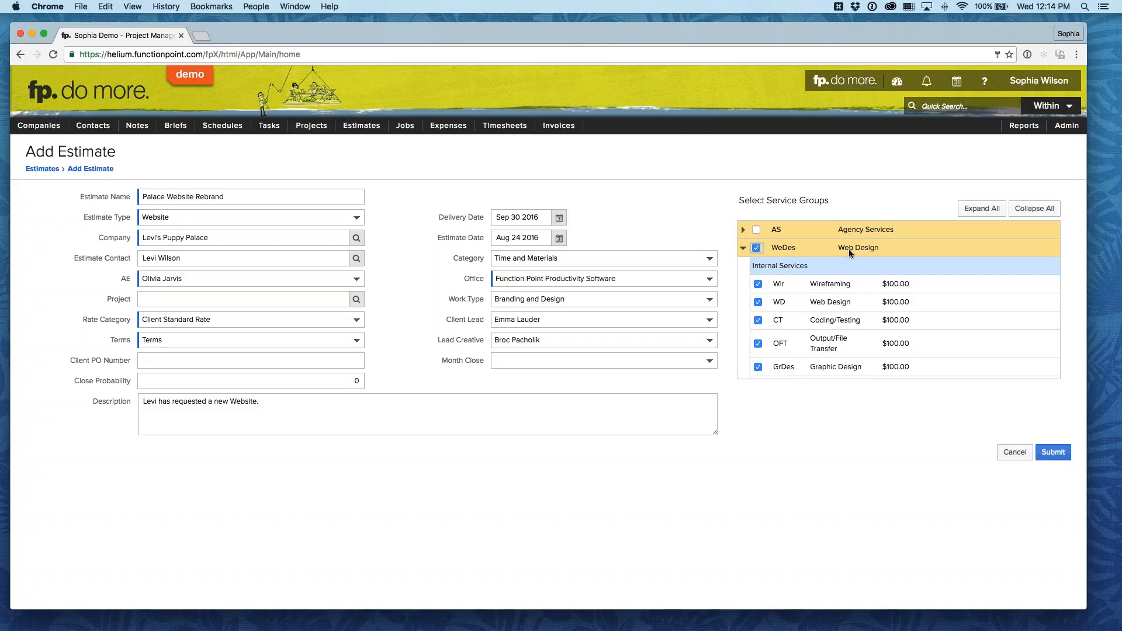
{"action": "scroll", "coordinate": [811, 272], "scroll_direction": "down", "scroll_amount": 2}
{"action": "scroll", "coordinate": [753, 278], "scroll_direction": "up", "scroll_amount": 1}
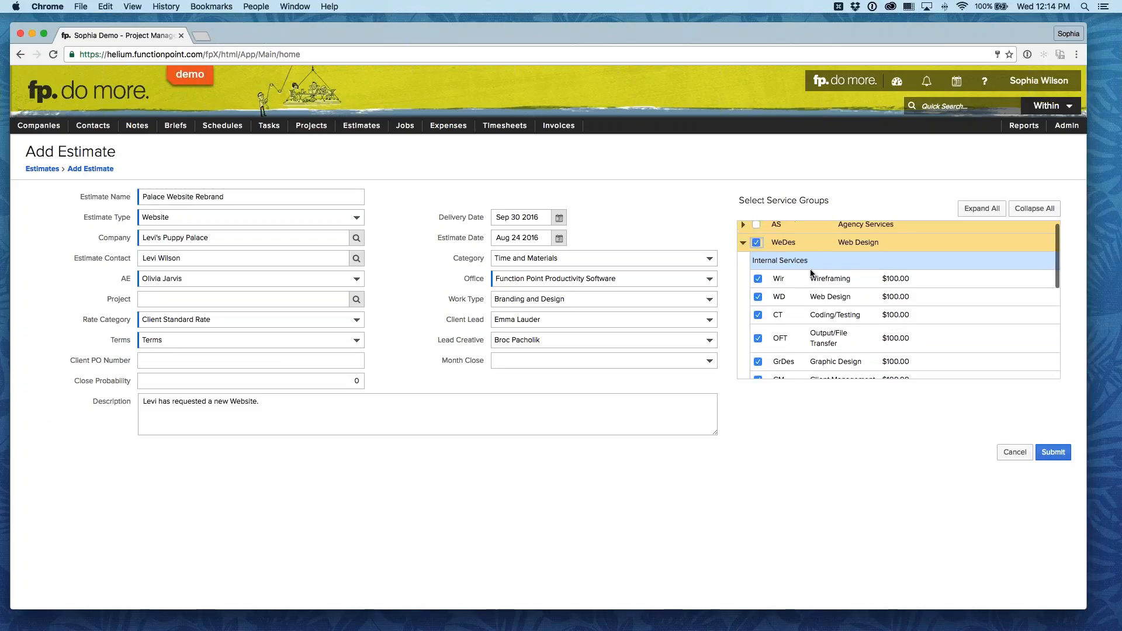
{"action": "left_click", "coordinate": [743, 249]}
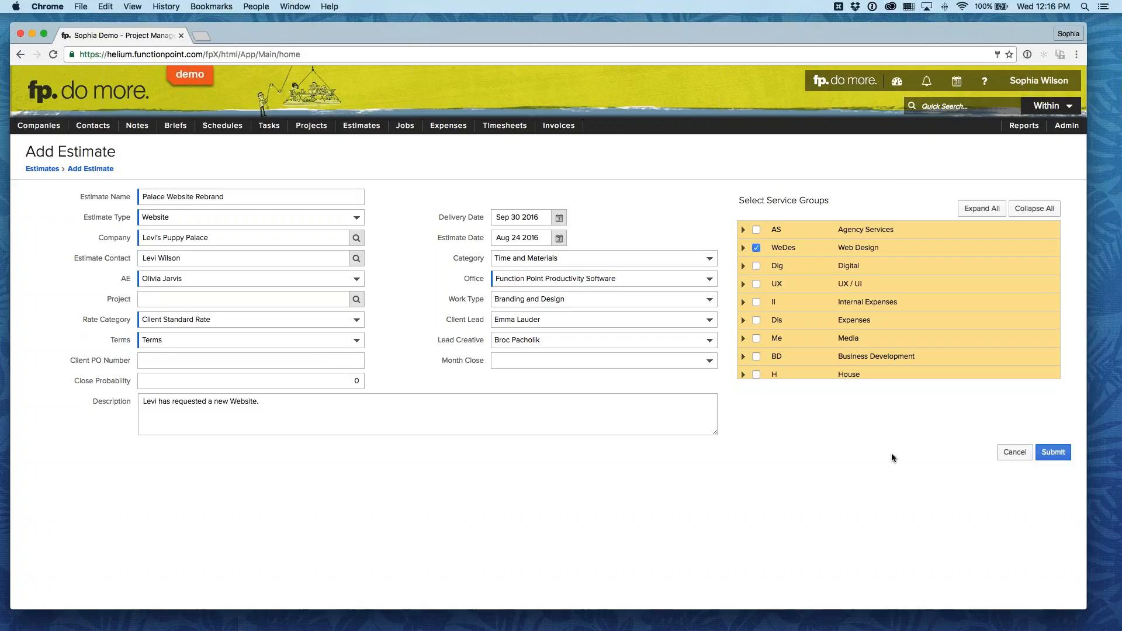
{"action": "left_click", "coordinate": [1053, 453]}
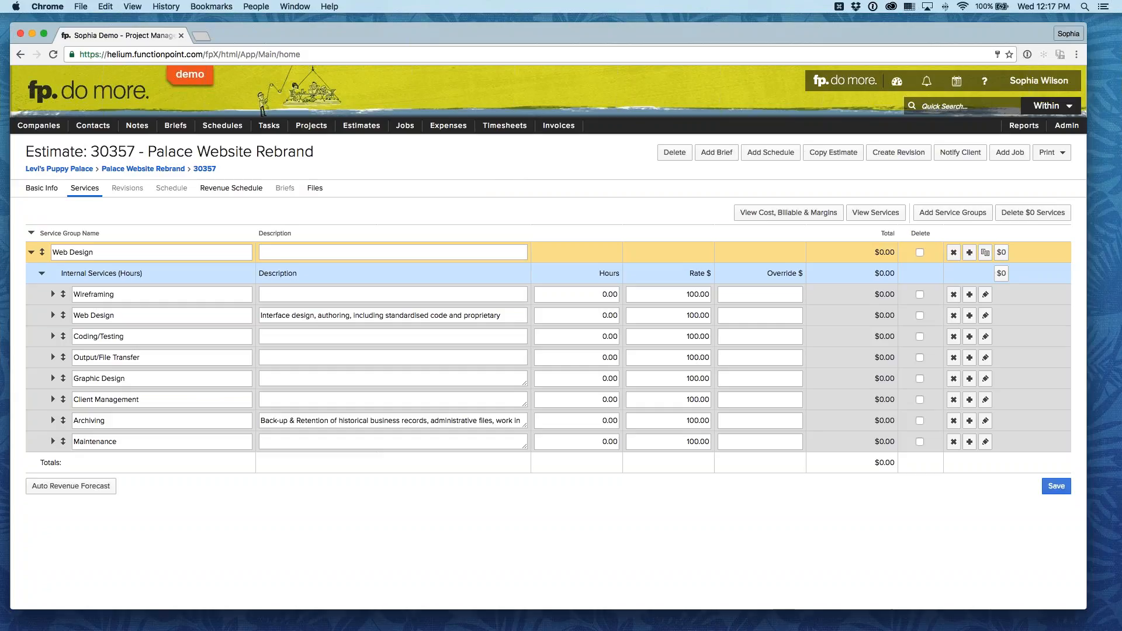
Step: View the Track settings in the System Preferences to check the lead contacts, skills and work type options
{"action": "mouse_move", "coordinate": [1063, 133]}
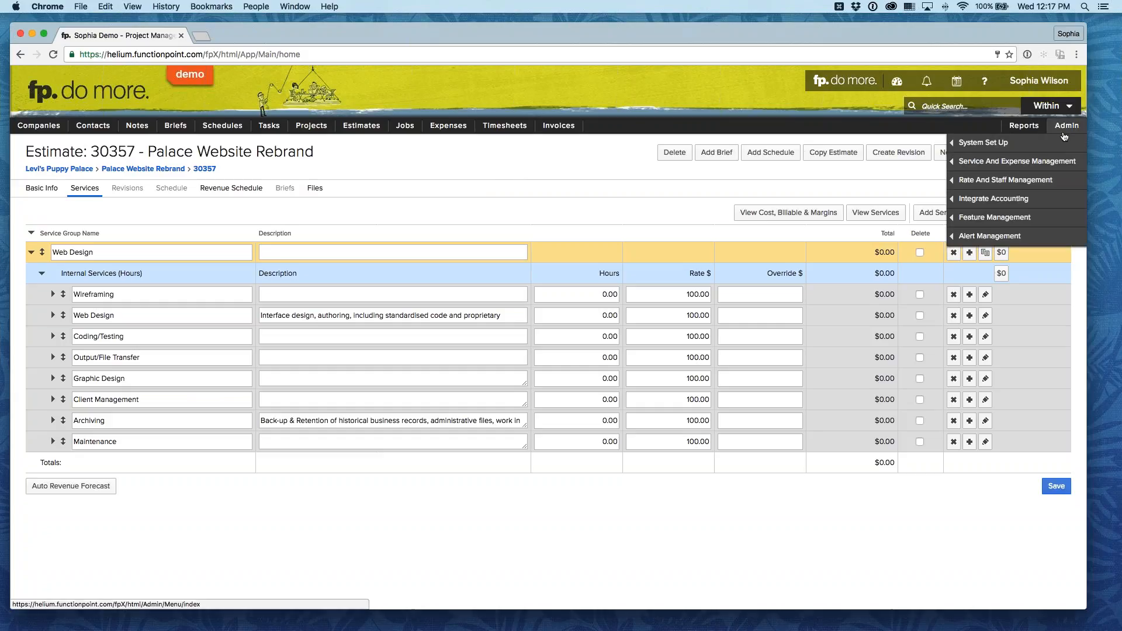
{"action": "mouse_move", "coordinate": [987, 142]}
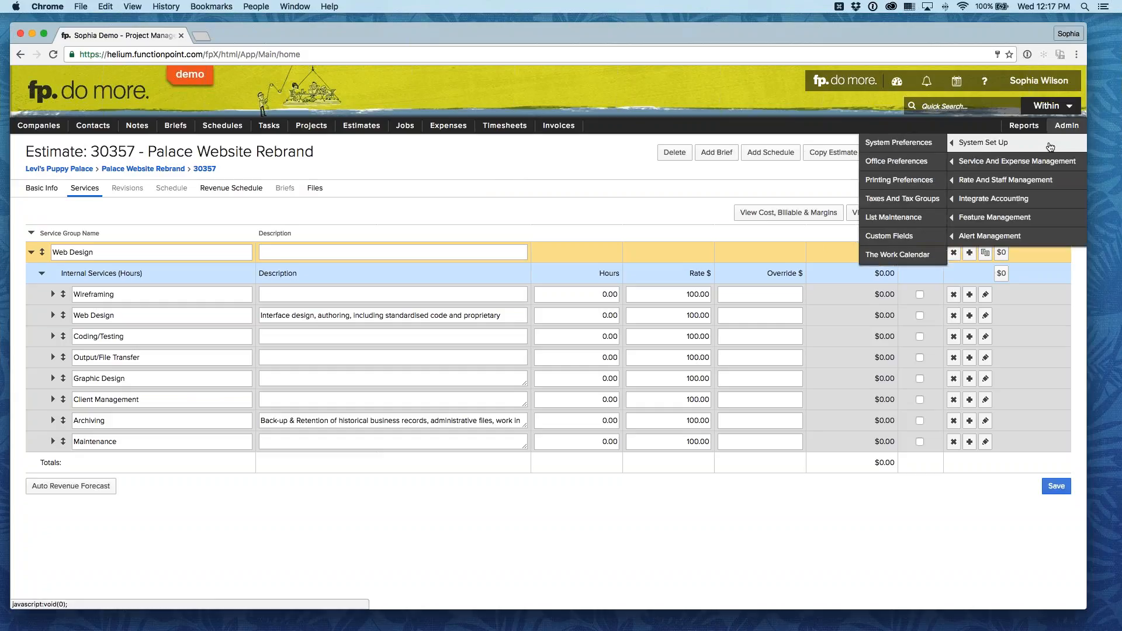
{"action": "left_click", "coordinate": [881, 150]}
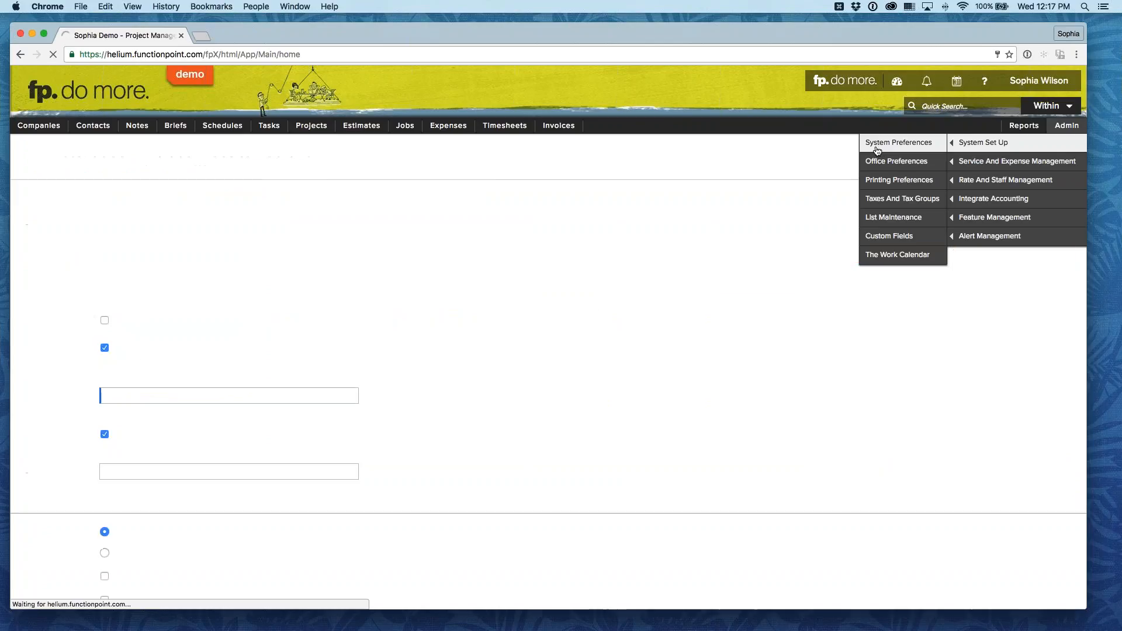
{"action": "left_click", "coordinate": [269, 188]}
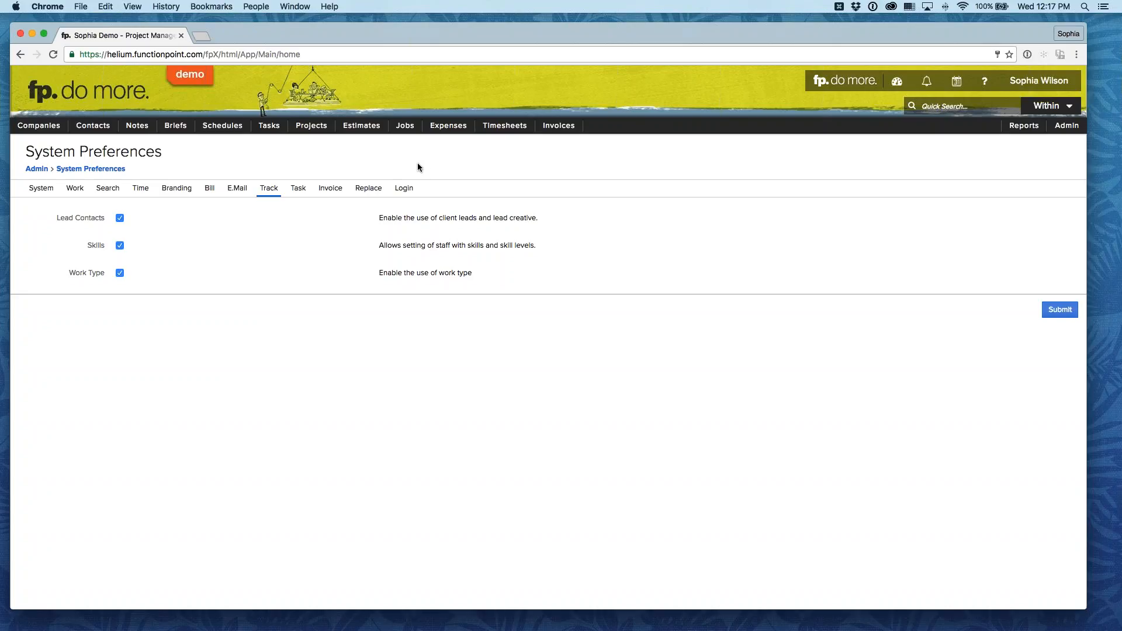
Step: Reopen the Palace Website Rebrand estimate and open its services for editing
{"action": "mouse_move", "coordinate": [361, 126]}
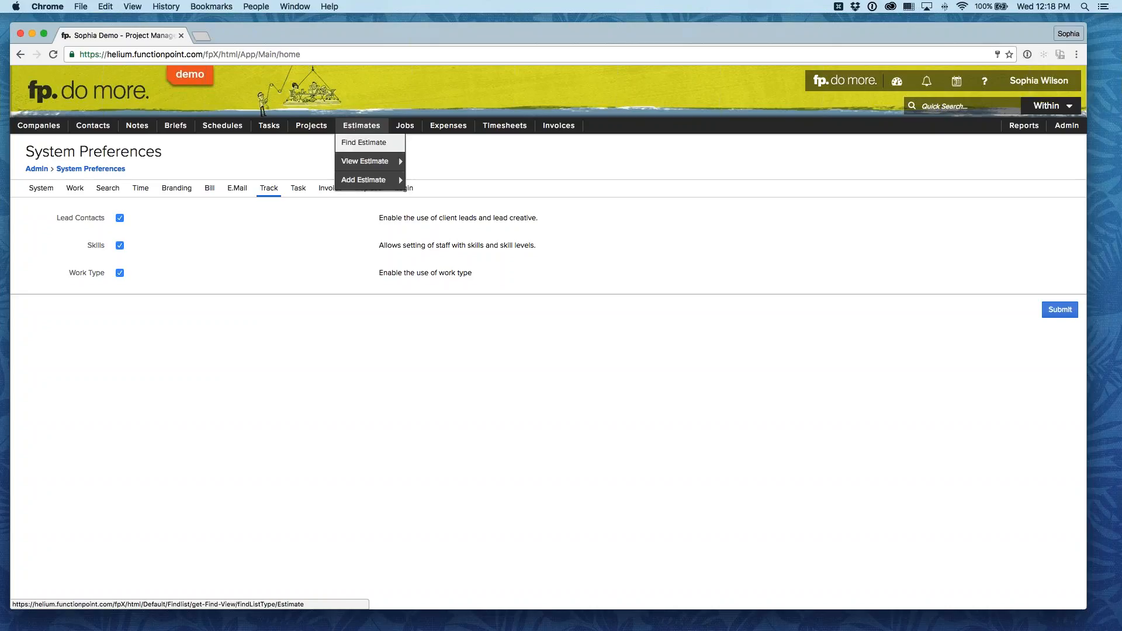
{"action": "mouse_move", "coordinate": [364, 161]}
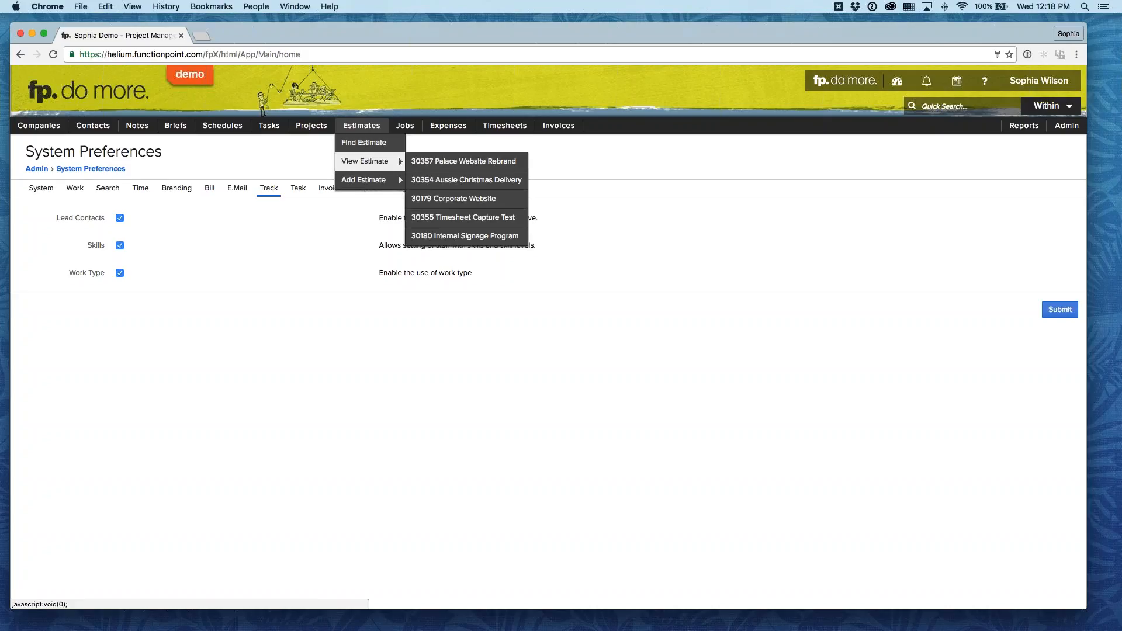
{"action": "left_click", "coordinate": [480, 165]}
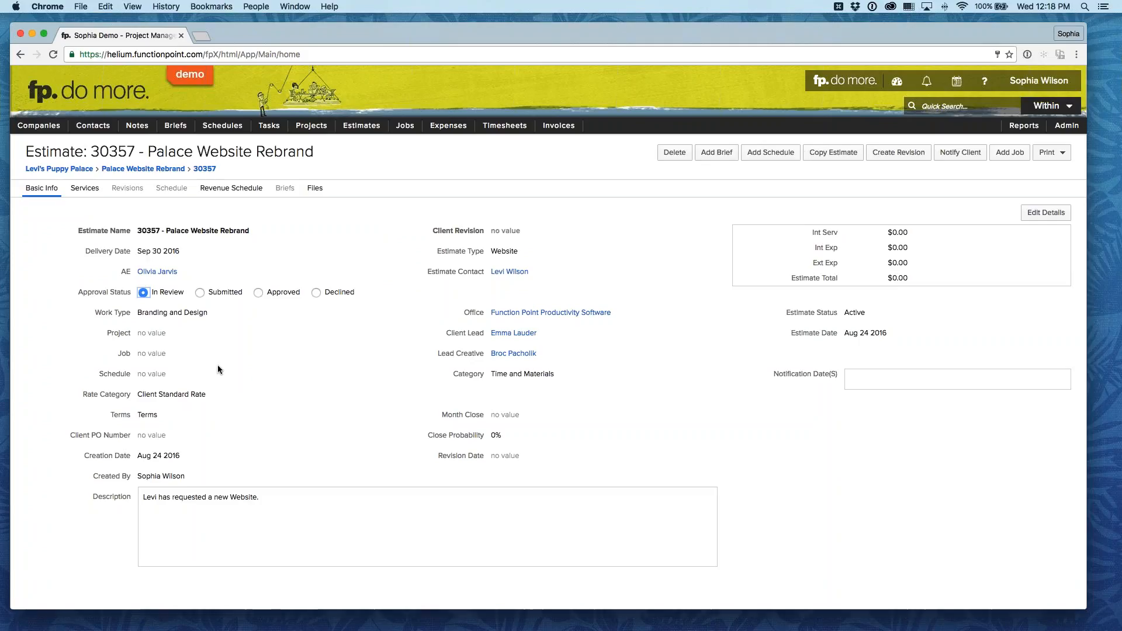
{"action": "left_click", "coordinate": [85, 188]}
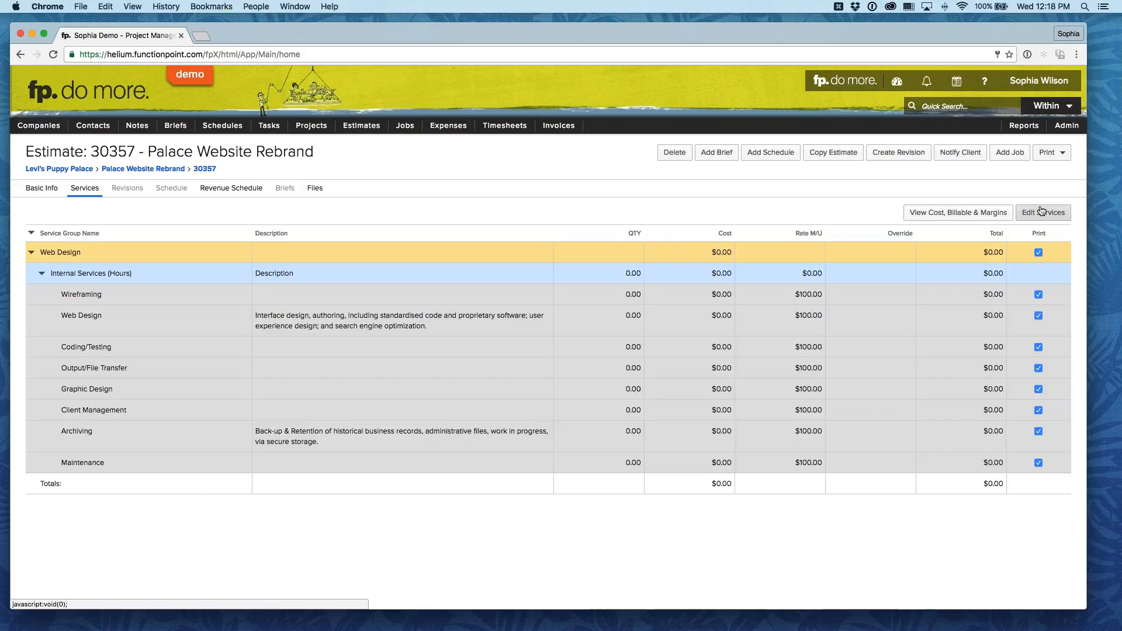
{"action": "left_click", "coordinate": [1041, 211]}
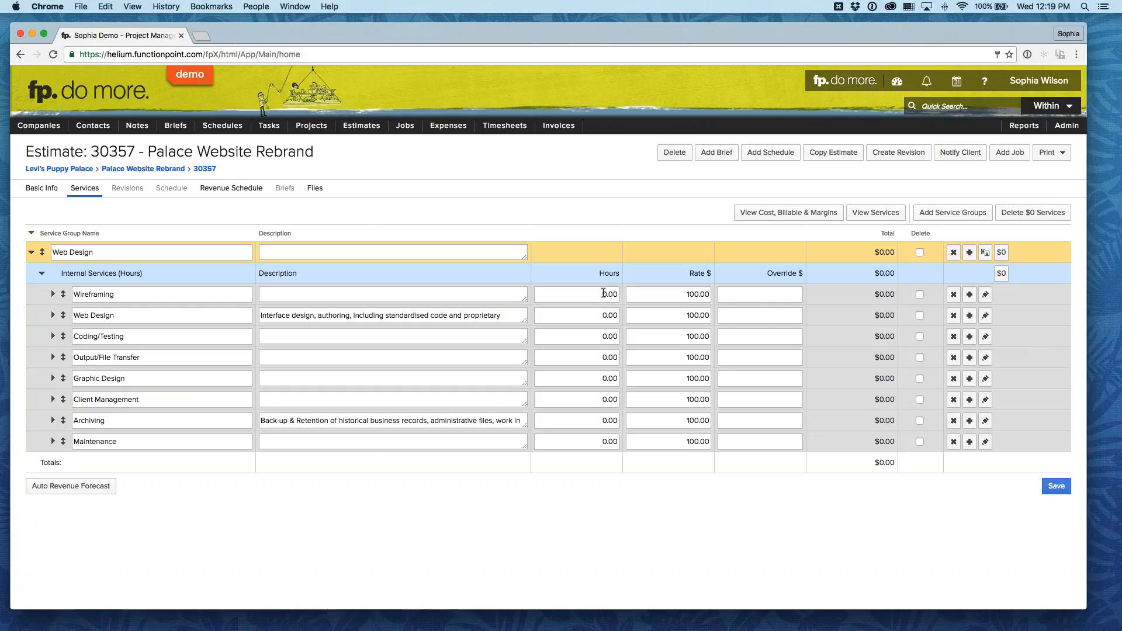
Step: Set the estimated hours to 10 for Wireframing, 15 for Web Design and 30 for Coding/Testing
{"action": "left_click", "coordinate": [604, 293]}
{"action": "type", "text": "10"}
{"action": "left_click", "coordinate": [606, 315]}
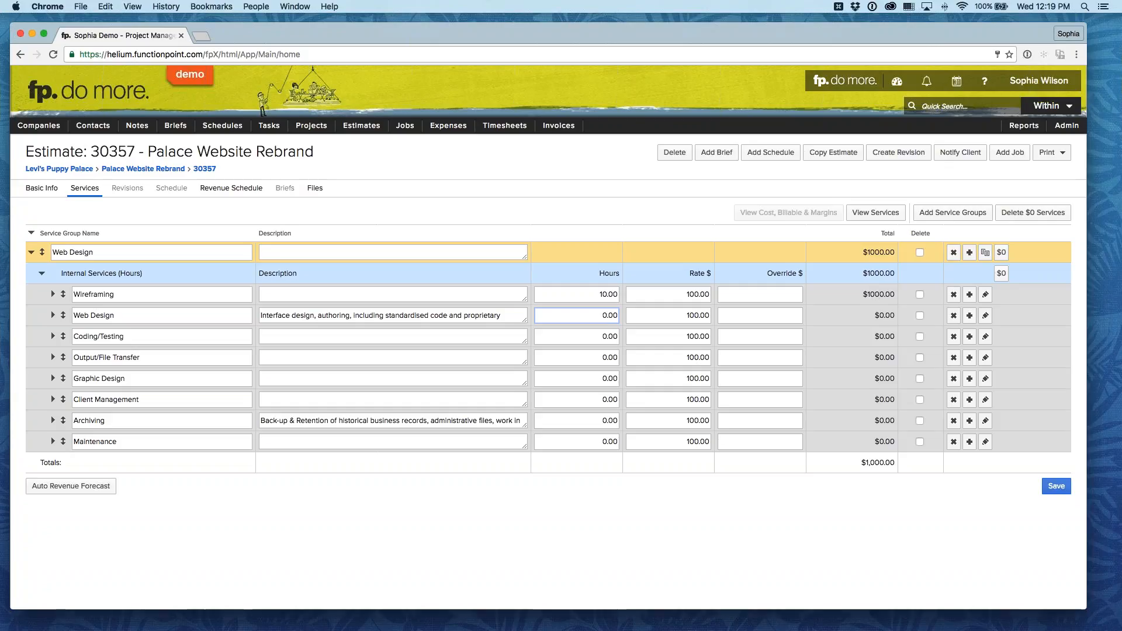
{"action": "left_click_drag", "start_coordinate": [602, 315], "coordinate": [641, 319]}
{"action": "type", "text": "15"}
{"action": "left_click", "coordinate": [613, 336]}
{"action": "key", "text": "super+a"}
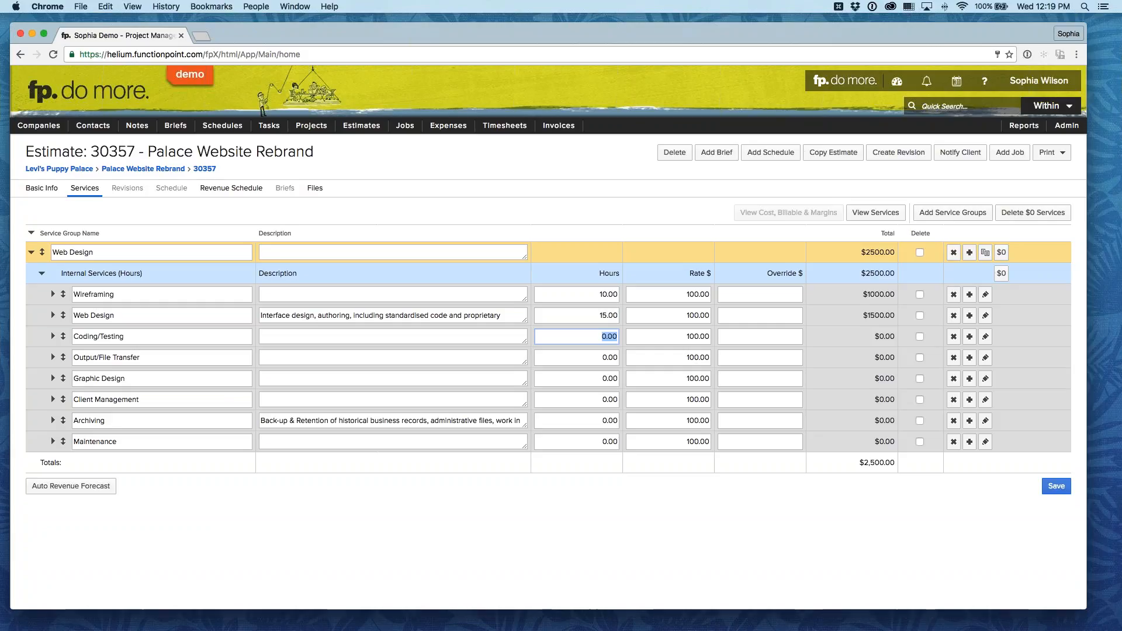
{"action": "type", "text": "30"}
Step: Delete the Output/File Transfer service from the estimate's Web Design group
{"action": "left_click", "coordinate": [582, 358]}
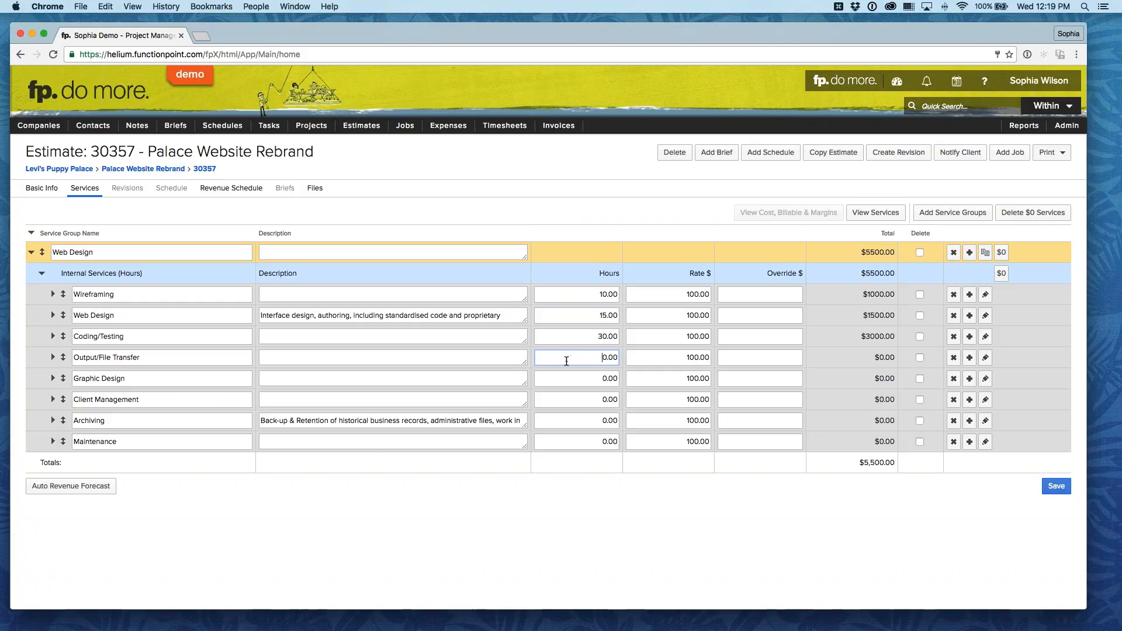
{"action": "left_click", "coordinate": [953, 358]}
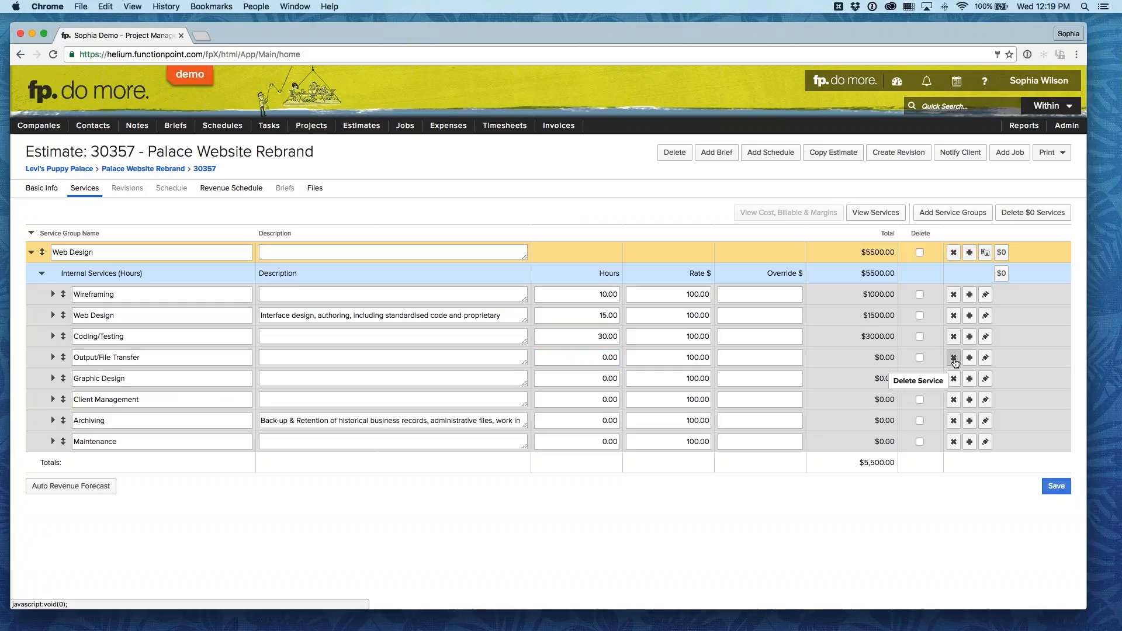
{"action": "left_click", "coordinate": [954, 359]}
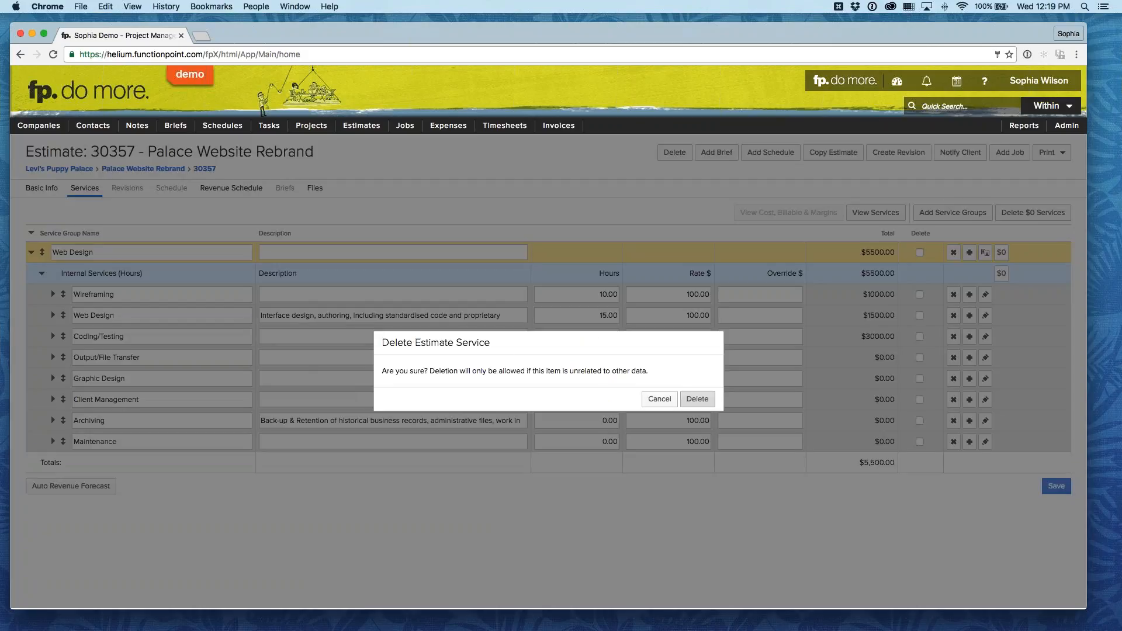
{"action": "left_click", "coordinate": [697, 399]}
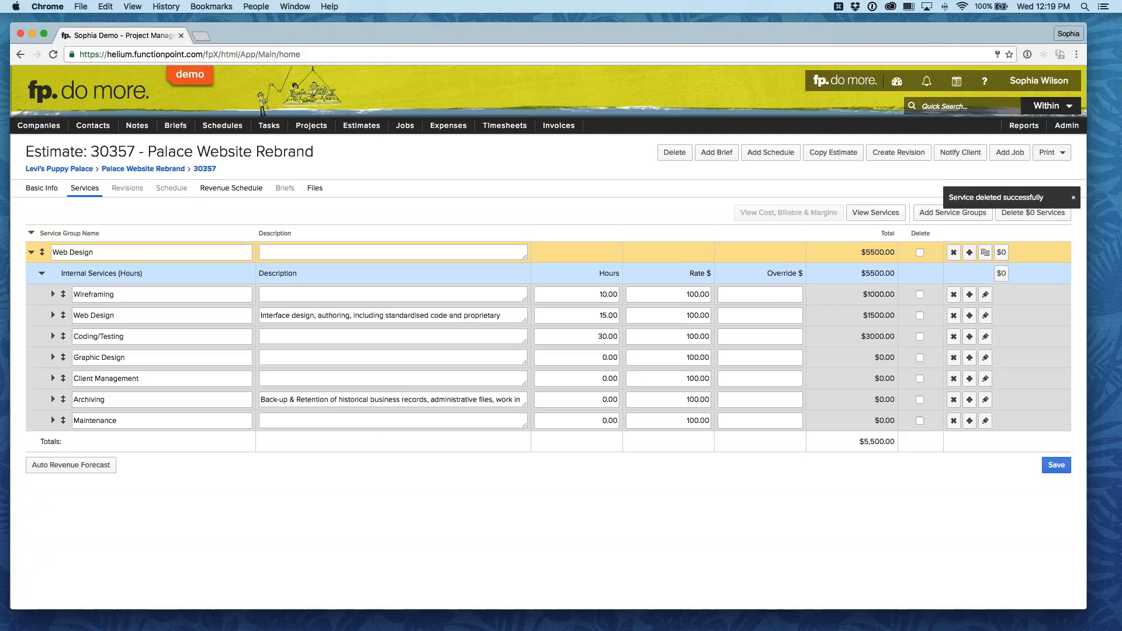
Step: Set the estimated hours to 10 for Graphic Design and 35 for Client Management
{"action": "left_click", "coordinate": [610, 357]}
{"action": "key", "text": "super+a"}
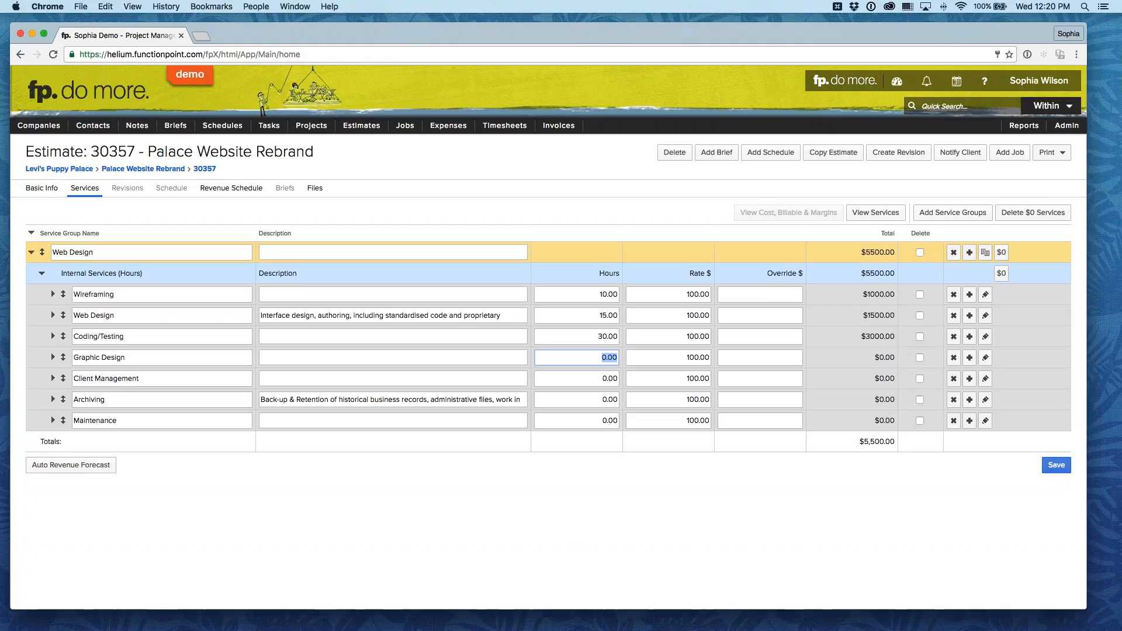
{"action": "type", "text": "10"}
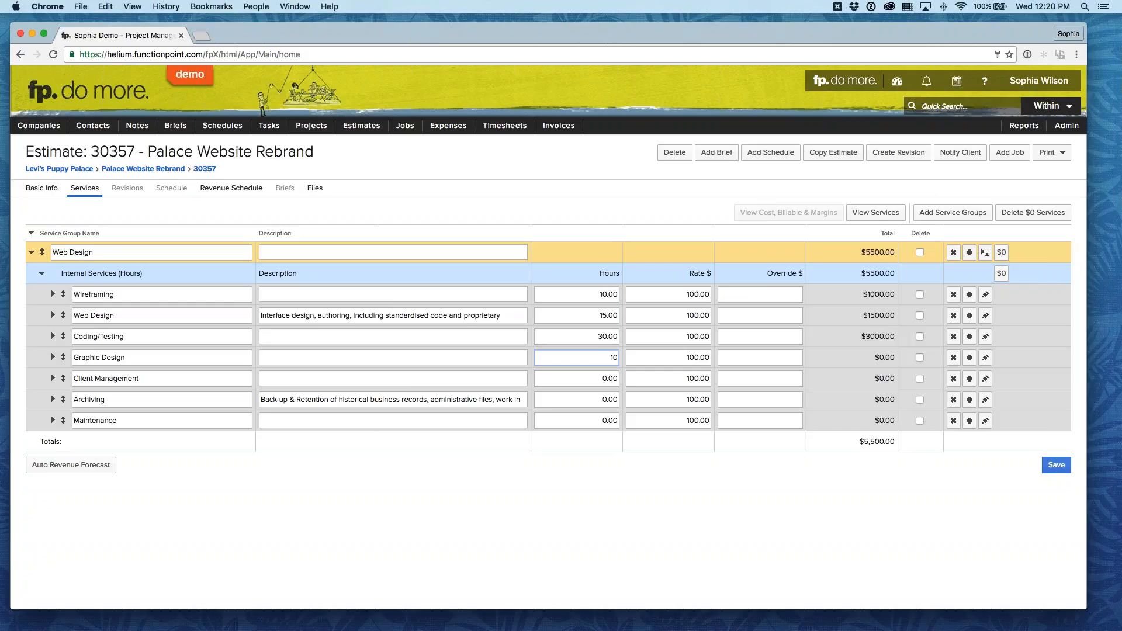
{"action": "left_click", "coordinate": [599, 378]}
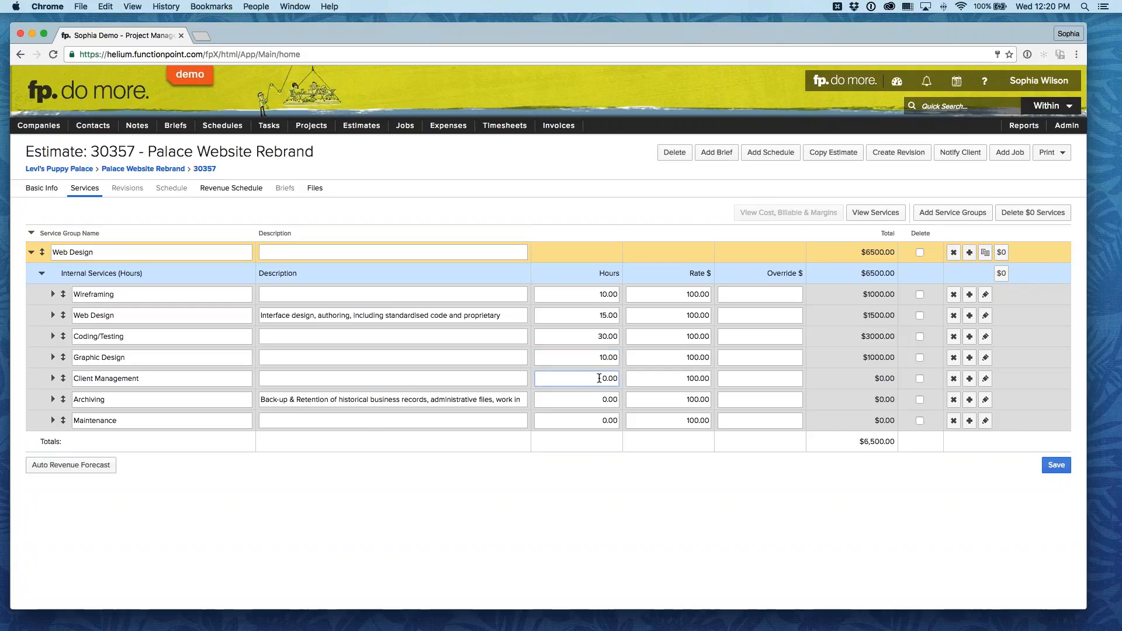
{"action": "key", "text": "super+a"}
{"action": "type", "text": "35"}
{"action": "left_click", "coordinate": [620, 467]}
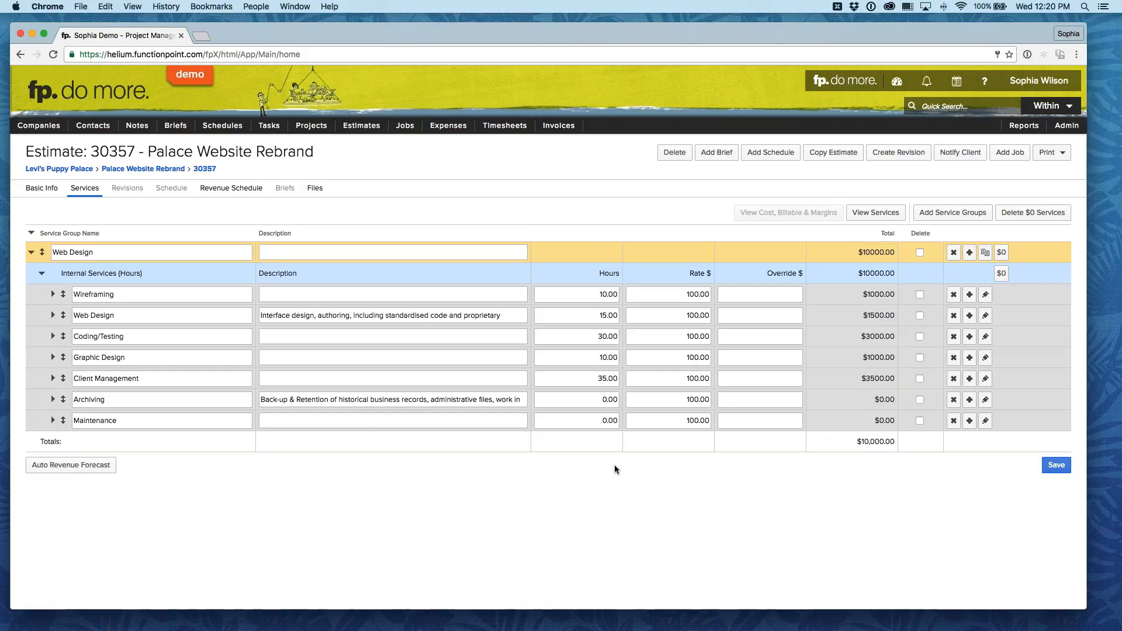
Step: Set the estimated hours to 5 for Archiving and 10 for Maintenance
{"action": "left_click", "coordinate": [603, 399]}
{"action": "double_click", "coordinate": [609, 399]}
{"action": "type", "text": "5"}
{"action": "left_click", "coordinate": [597, 438]}
{"action": "double_click", "coordinate": [607, 420]}
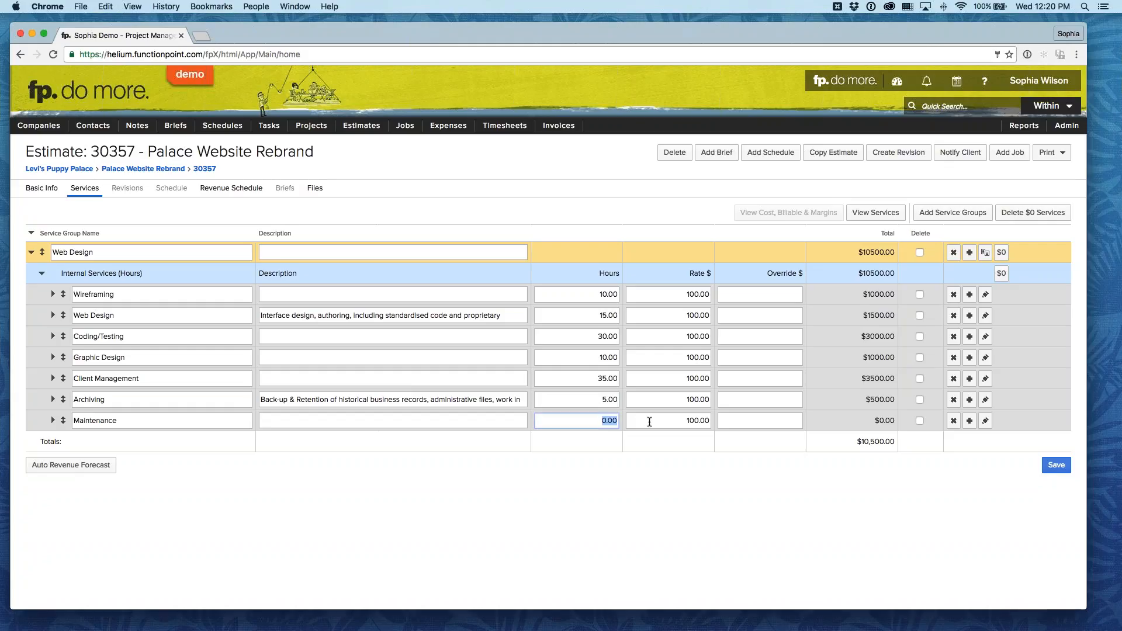
{"action": "type", "text": "10"}
{"action": "left_click", "coordinate": [601, 484]}
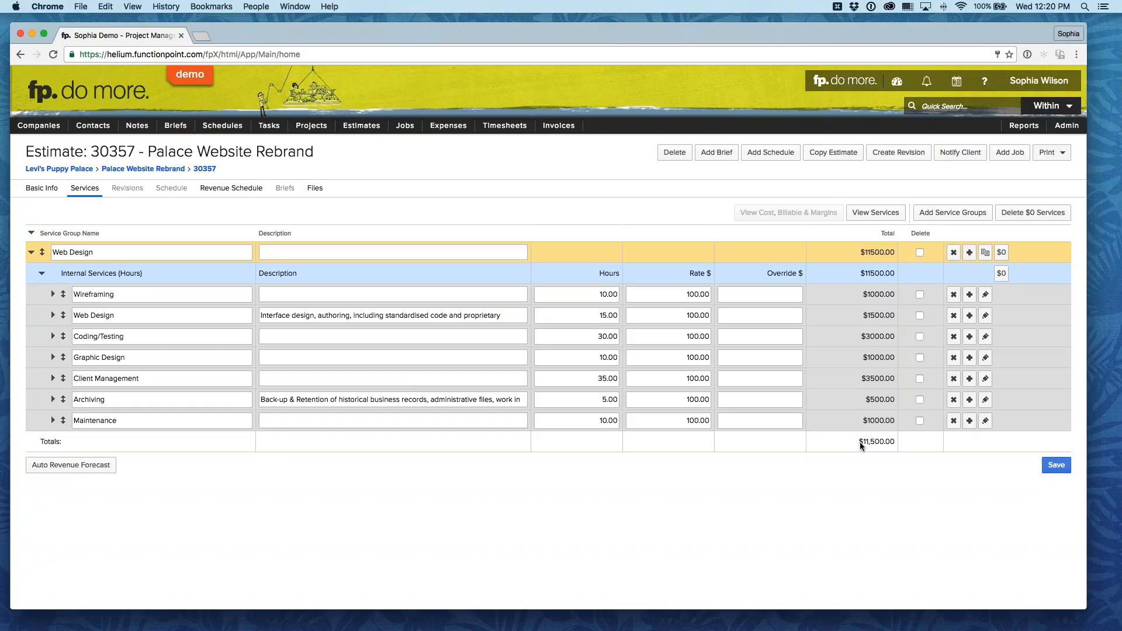
Step: Override the Client Management service's total with $3000
{"action": "left_click", "coordinate": [775, 379]}
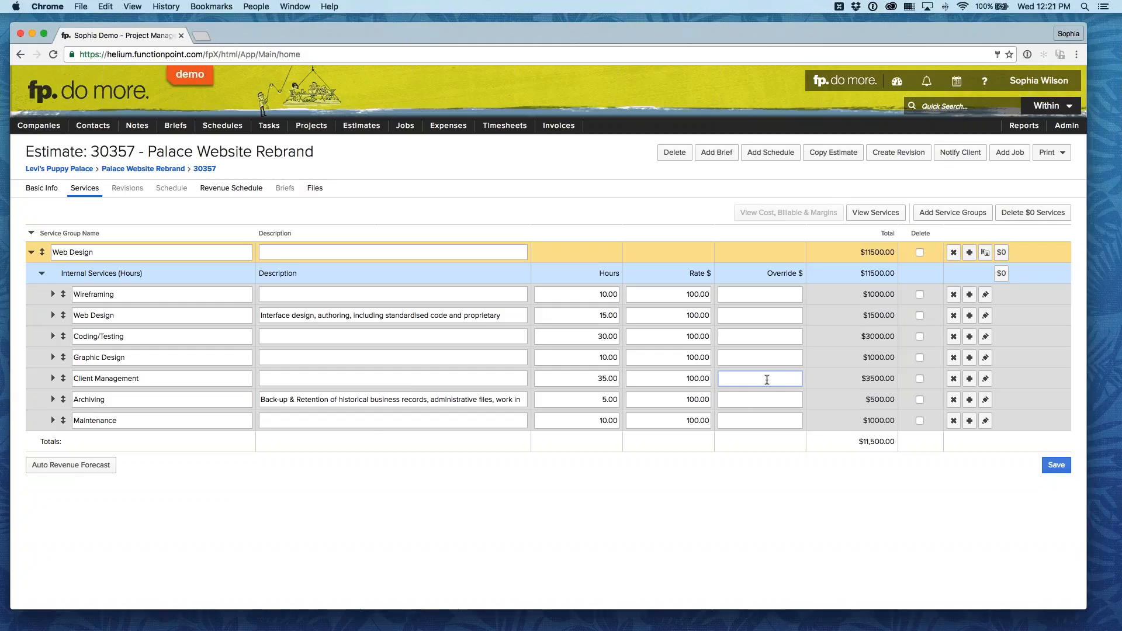
{"action": "type", "text": "3000"}
{"action": "key", "text": "Tab"}
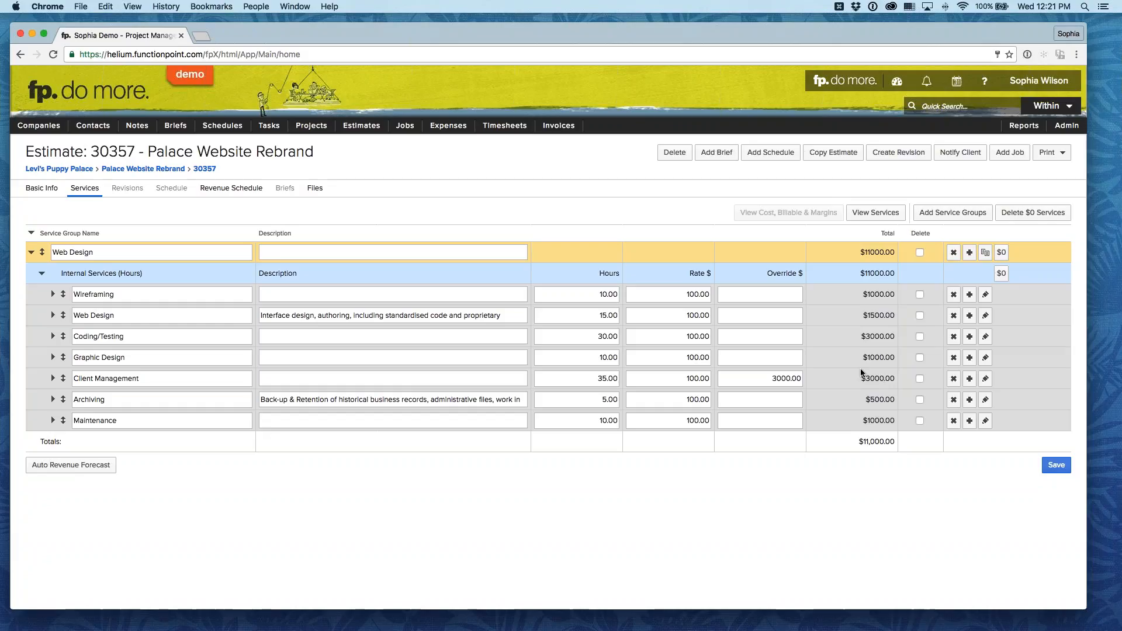
Step: Set the hourly rate of the Web Design service to $150
{"action": "left_click", "coordinate": [682, 315]}
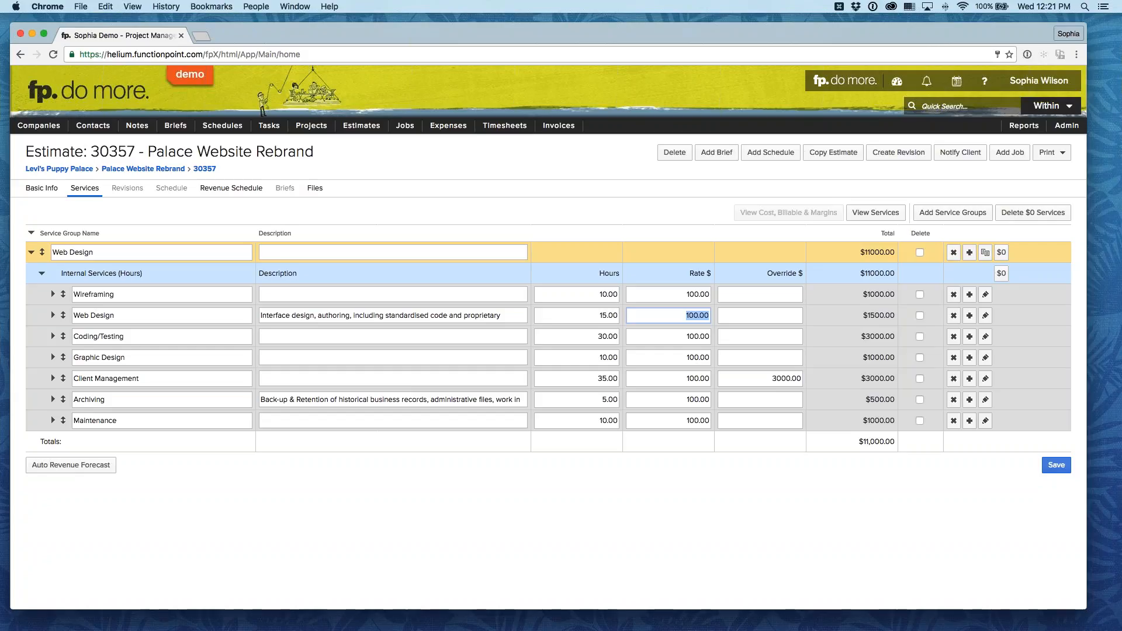
{"action": "type", "text": "150"}
{"action": "left_click", "coordinate": [793, 534]}
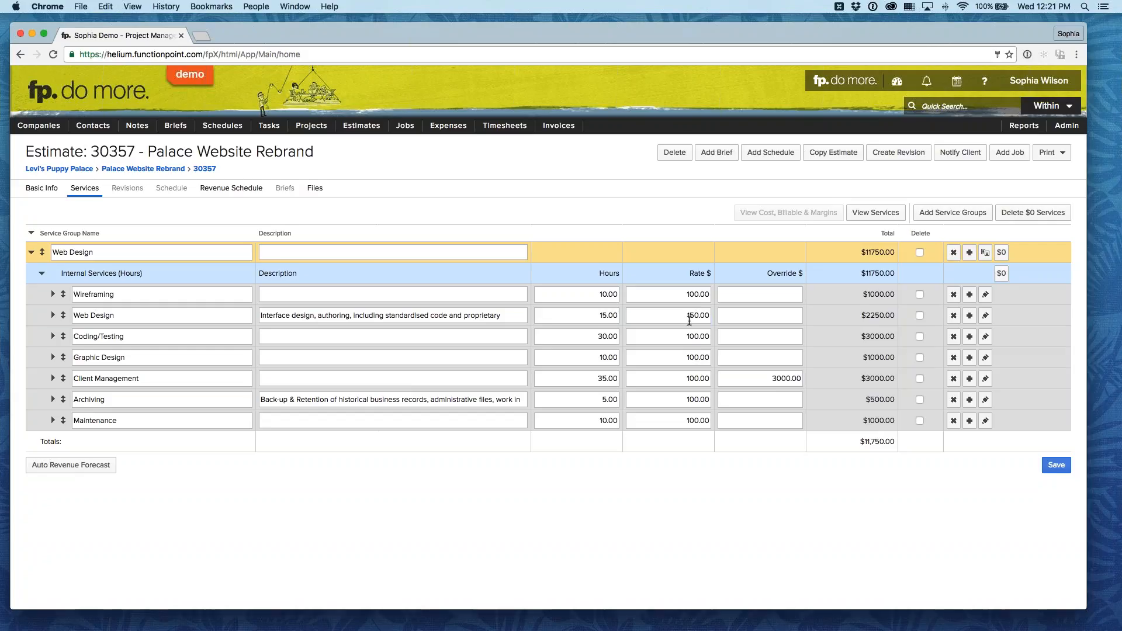
Step: Open the description fields of the Wireframing, Coding/Testing and Client Management services one after another
{"action": "left_click", "coordinate": [328, 289]}
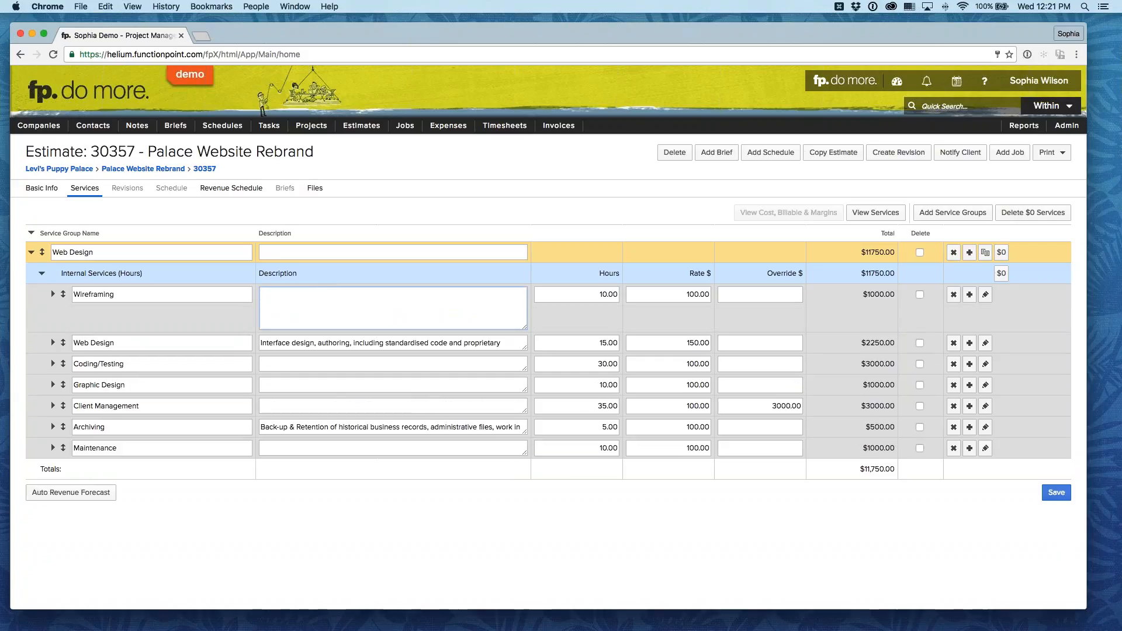
{"action": "left_click", "coordinate": [318, 364]}
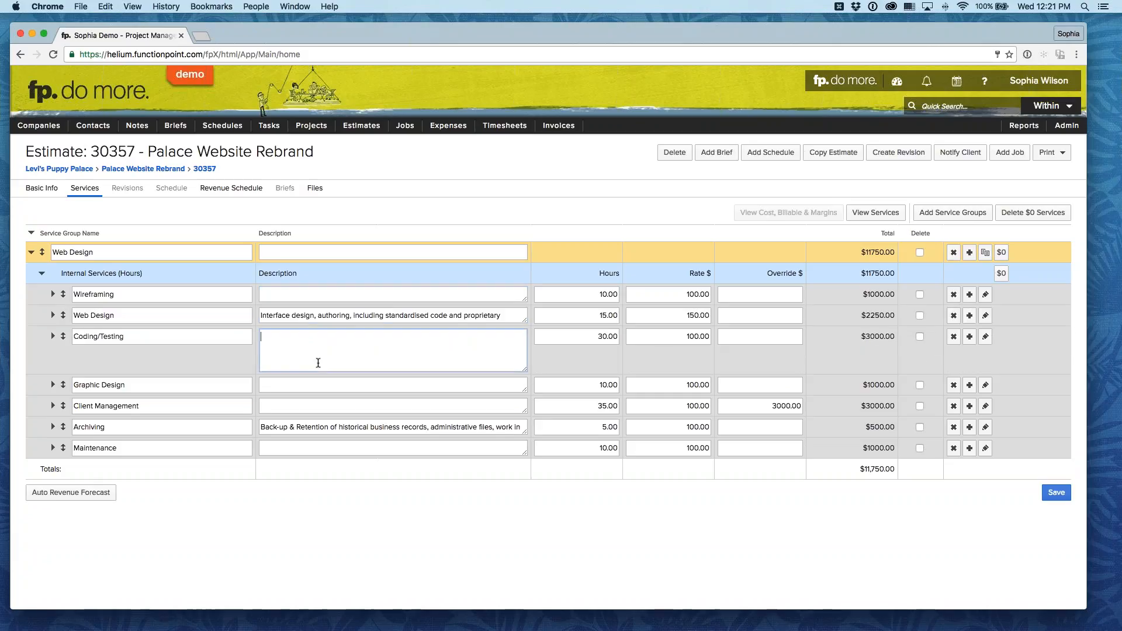
{"action": "left_click", "coordinate": [318, 406]}
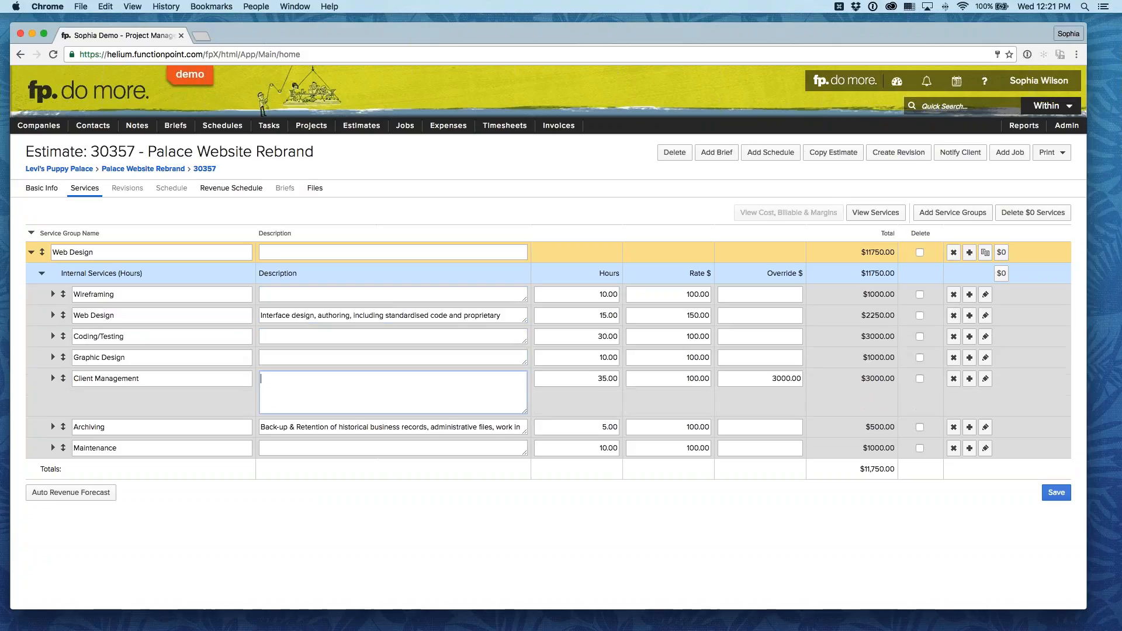
Step: Describe the Client Management service with a note that the client contact can be tricky and needs an eye kept on them
{"action": "type", "text": "Harry can be "}
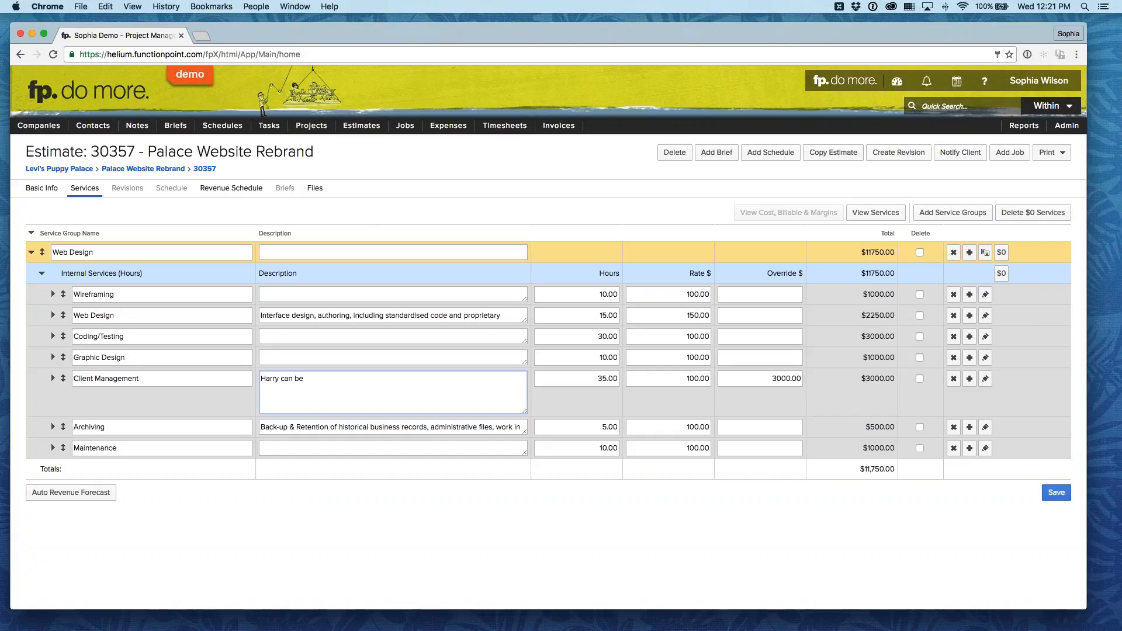
{"action": "type", "text": "tricky so keep an eye on him."}
{"action": "left_click", "coordinate": [468, 523]}
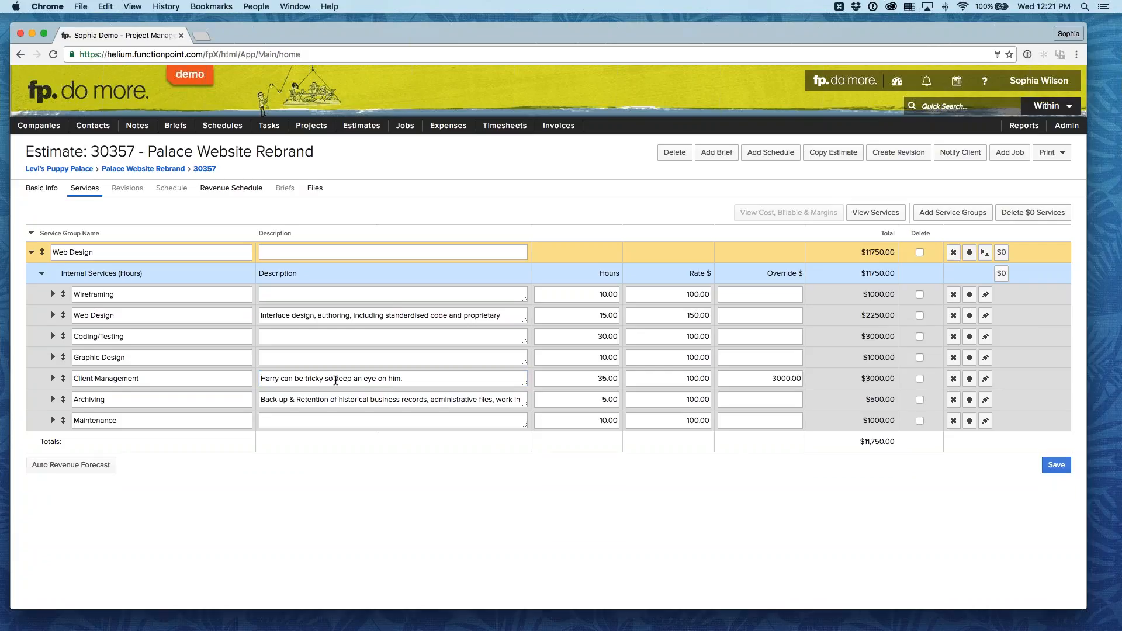
Step: Clear the description of the Client Management service
{"action": "left_click", "coordinate": [419, 378]}
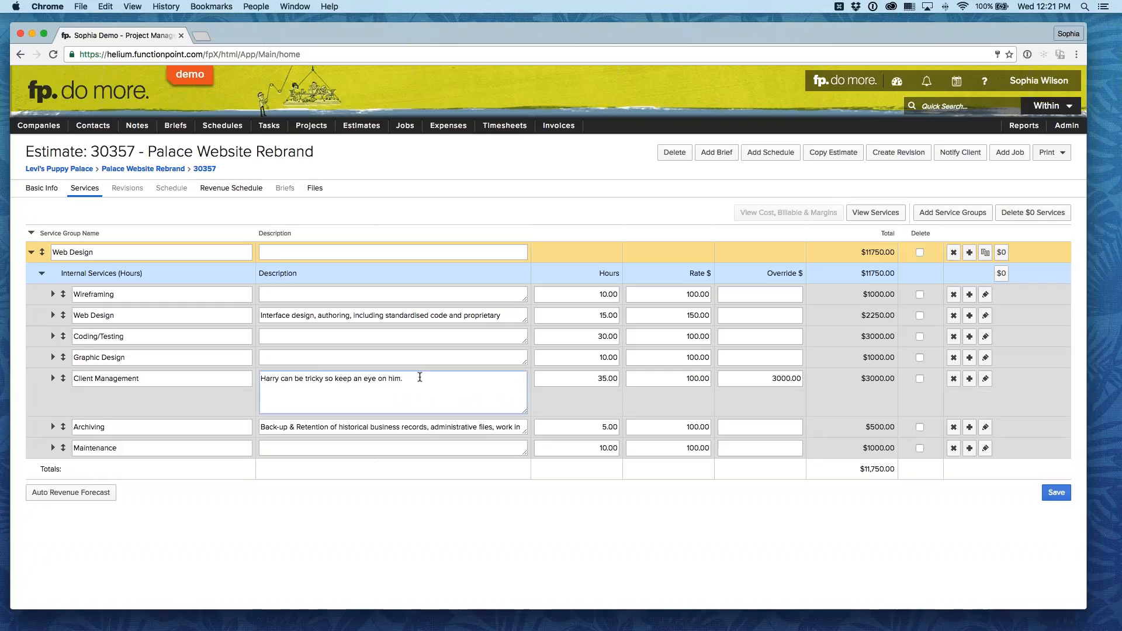
{"action": "left_click_drag", "start_coordinate": [419, 378], "coordinate": [260, 378]}
{"action": "key", "text": "BackSpace"}
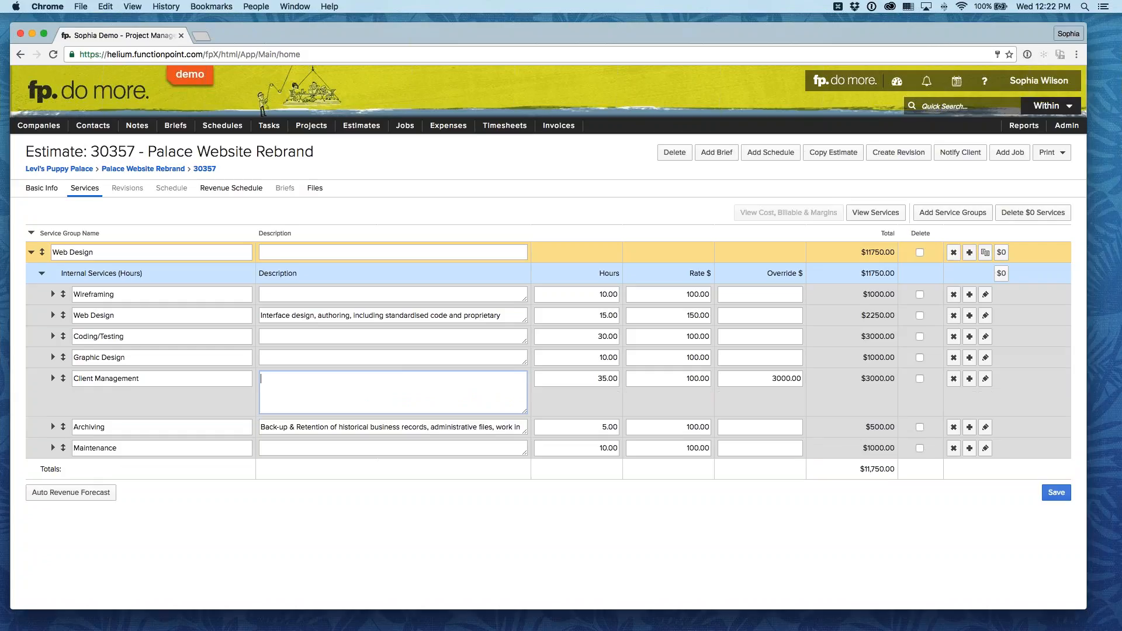
{"action": "left_click", "coordinate": [475, 518]}
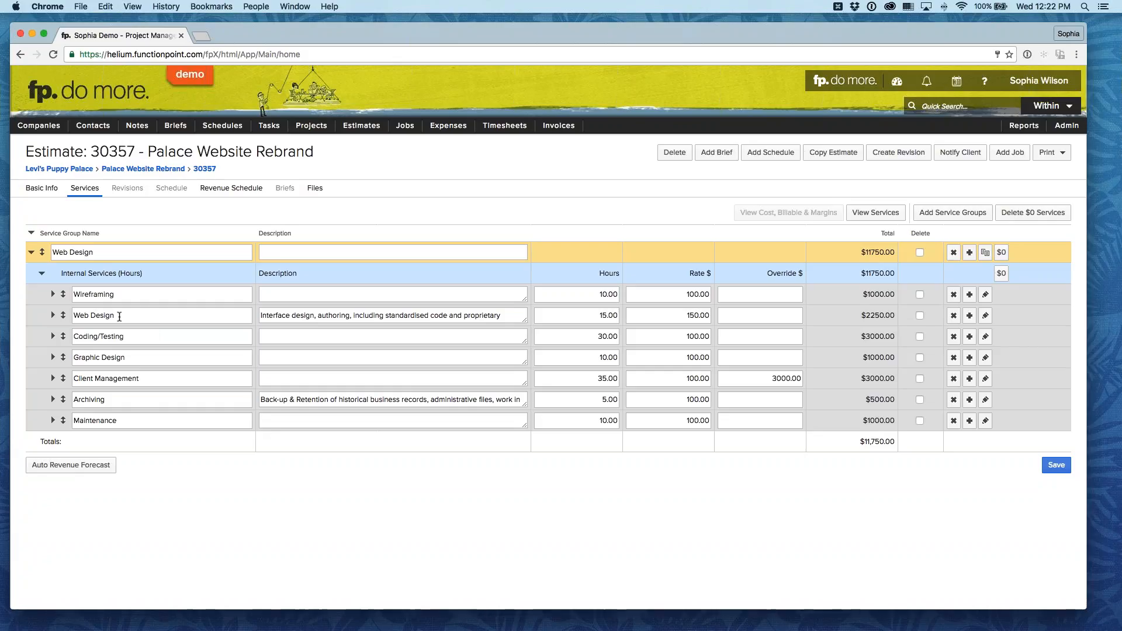
Step: Rename the Client Management service as "client services"
{"action": "triple_click", "coordinate": [151, 377]}
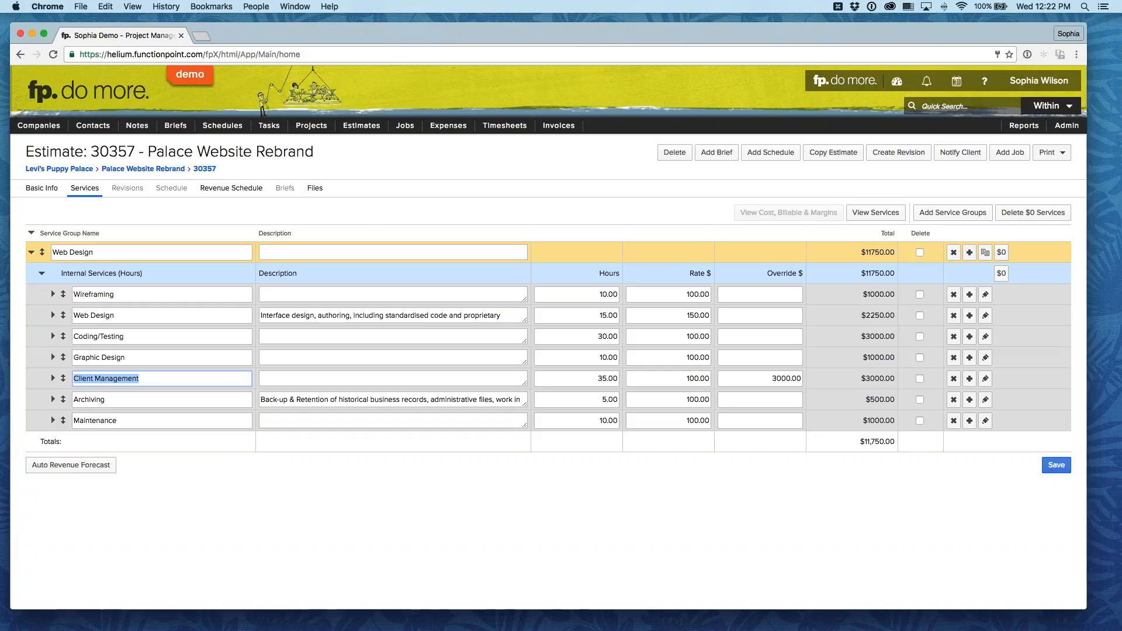
{"action": "type", "text": "clent services"}
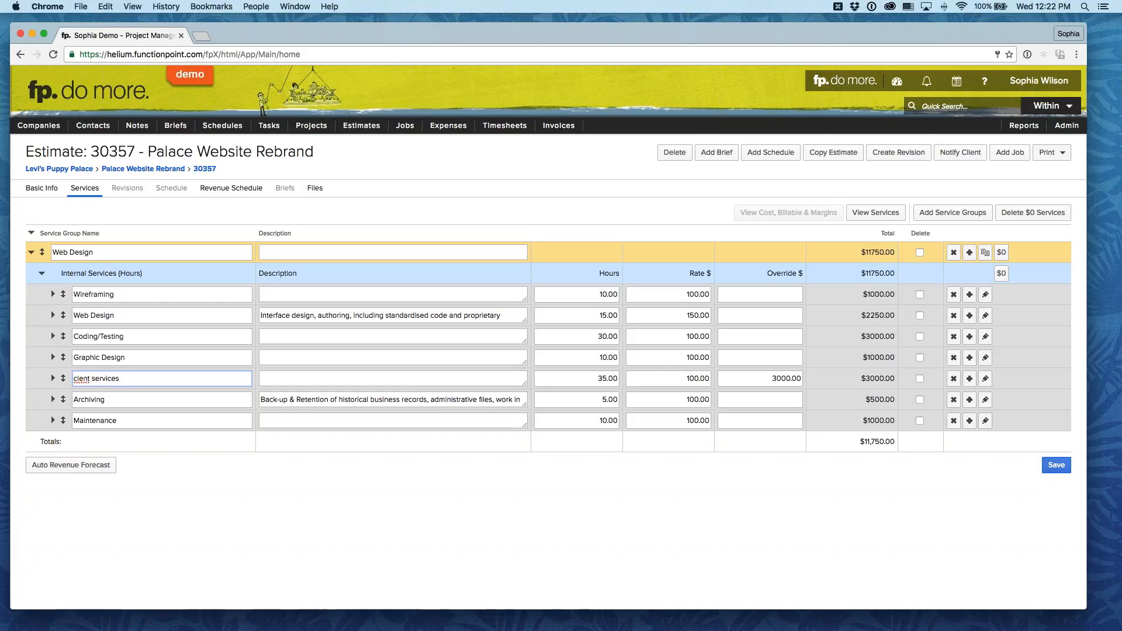
{"action": "left_click", "coordinate": [80, 379]}
{"action": "type", "text": "i"}
{"action": "left_click", "coordinate": [289, 473]}
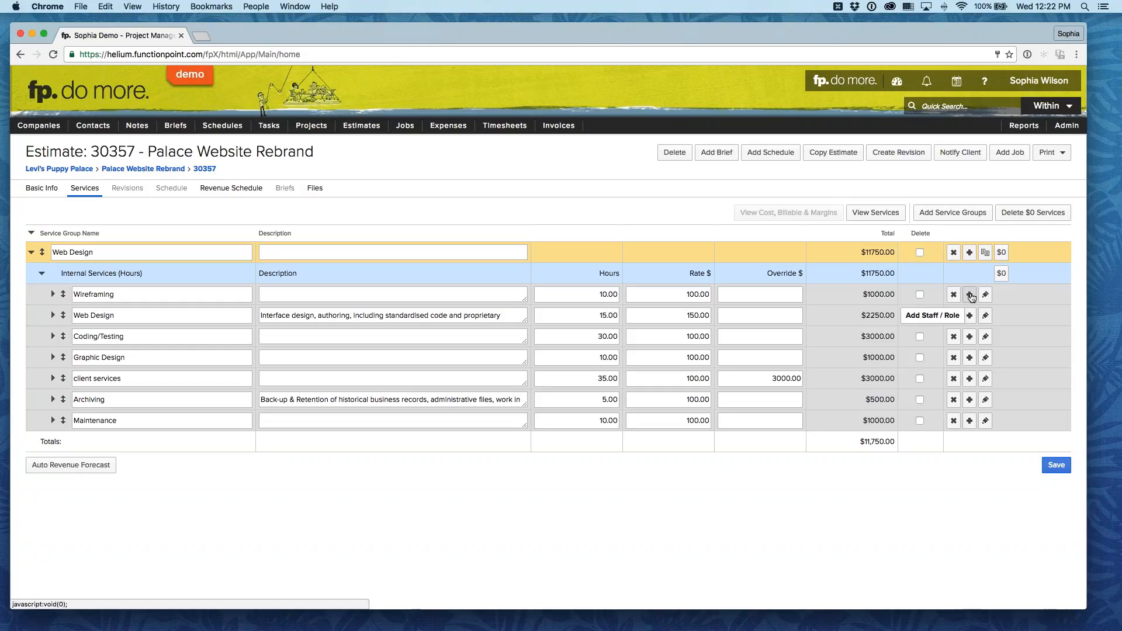
Step: Add a staff/role line to the Web Design service and assign one of the designers to it
{"action": "left_click", "coordinate": [970, 316]}
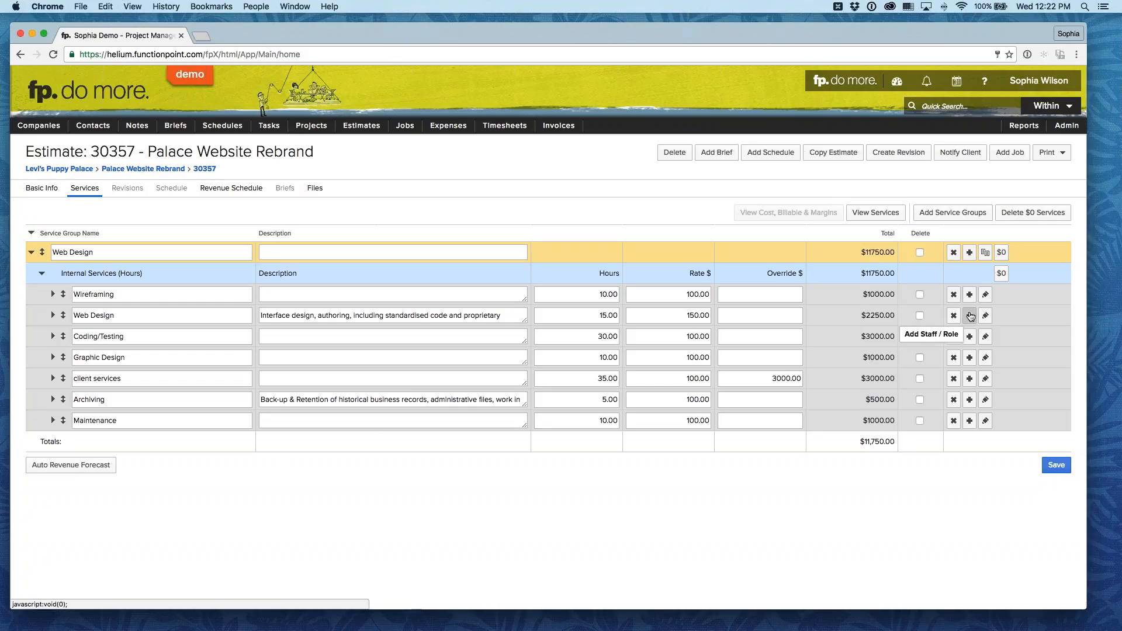
{"action": "left_click", "coordinate": [219, 358]}
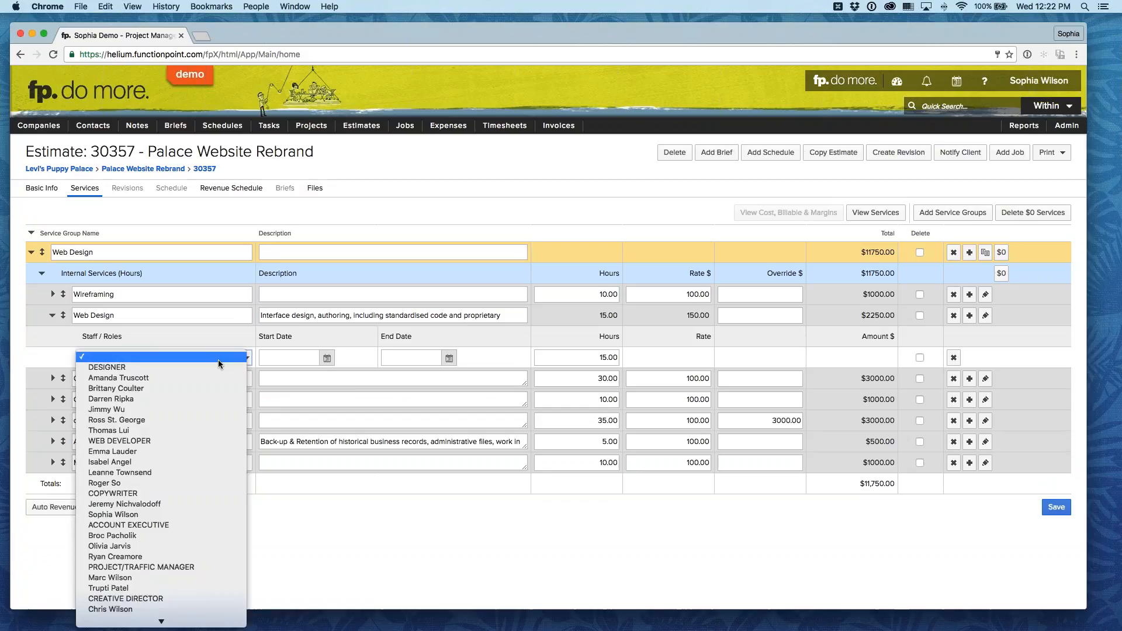
{"action": "left_click", "coordinate": [201, 419]}
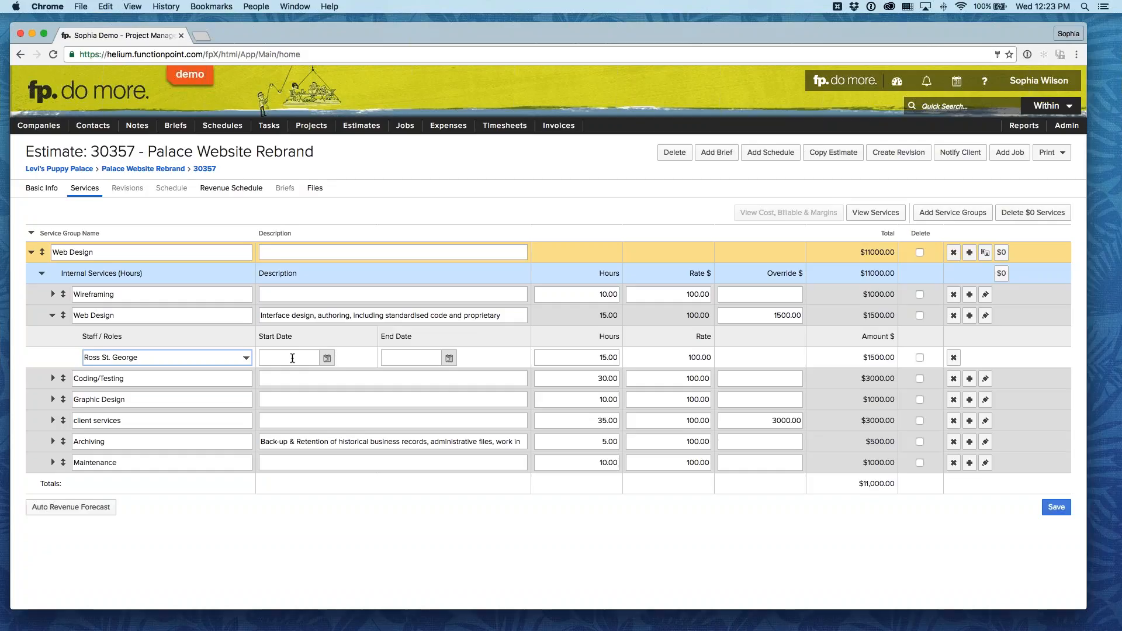
Step: Reassign the Web Design service's staff line to the WEB DEVELOPER role and save the services
{"action": "left_click", "coordinate": [232, 358]}
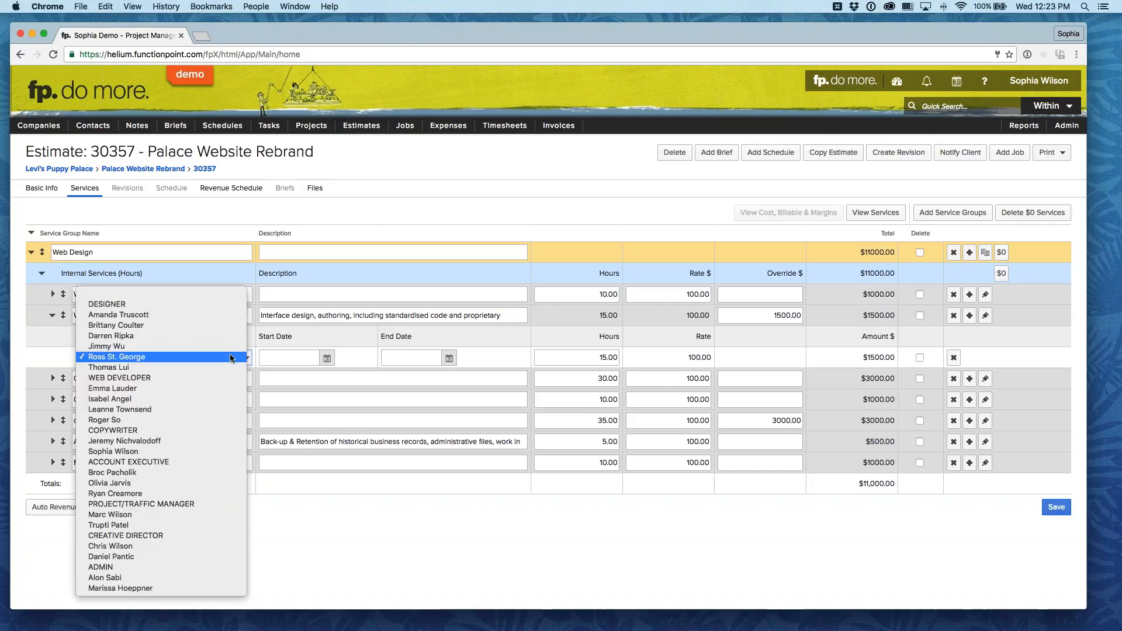
{"action": "left_click", "coordinate": [167, 377]}
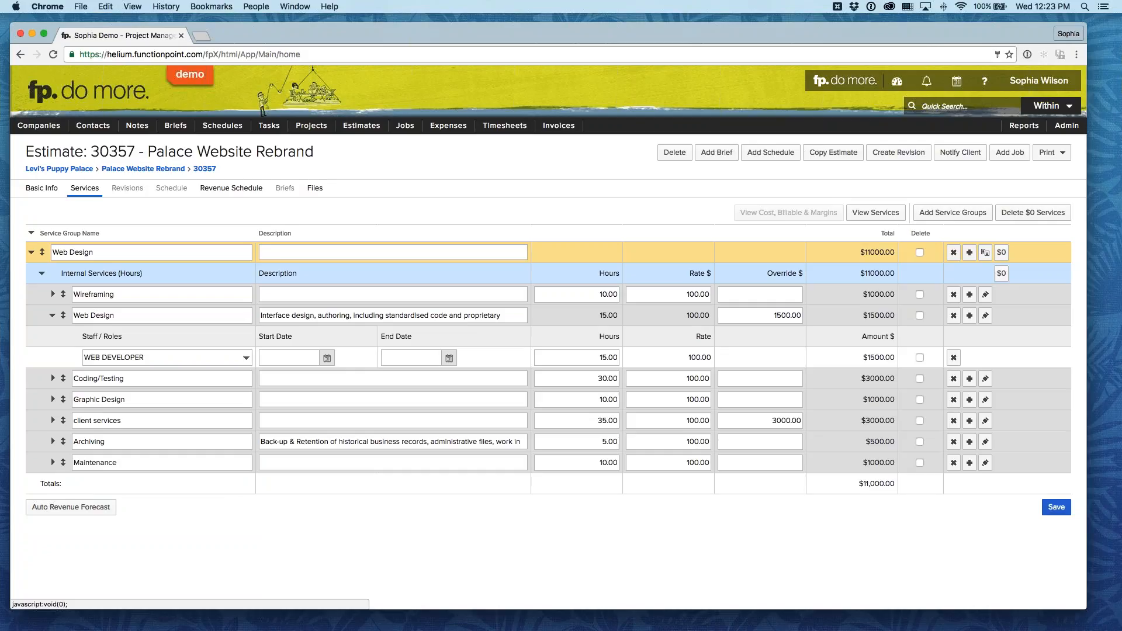
{"action": "left_click", "coordinate": [1056, 507]}
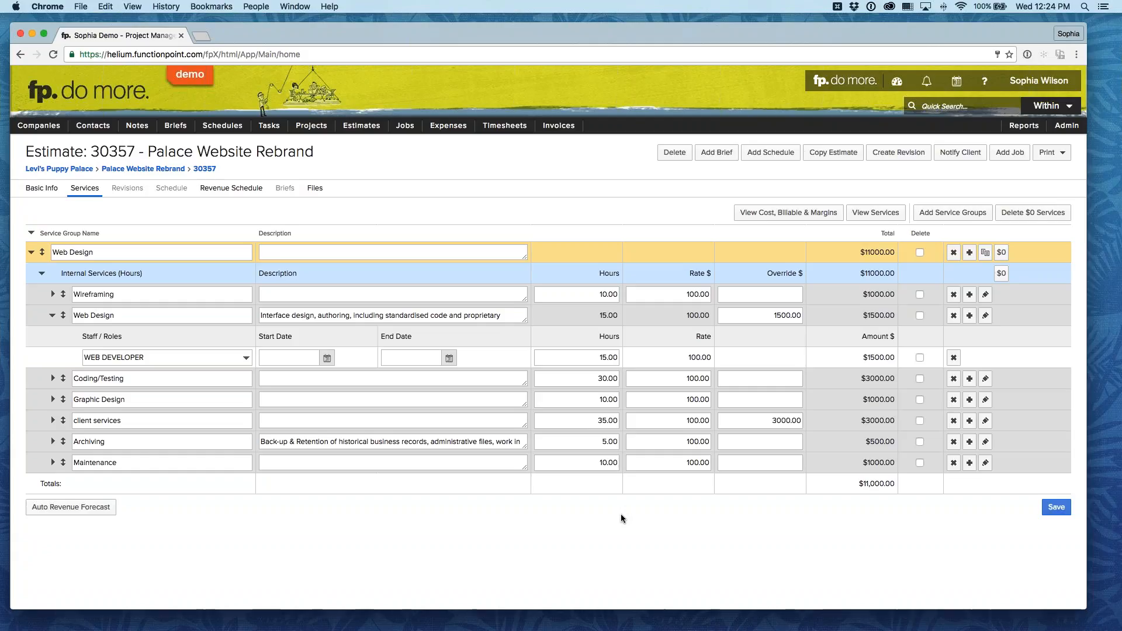
Step: Generate the auto revenue forecast and add three blank lines to the estimate's revenue schedule
{"action": "left_click", "coordinate": [63, 508]}
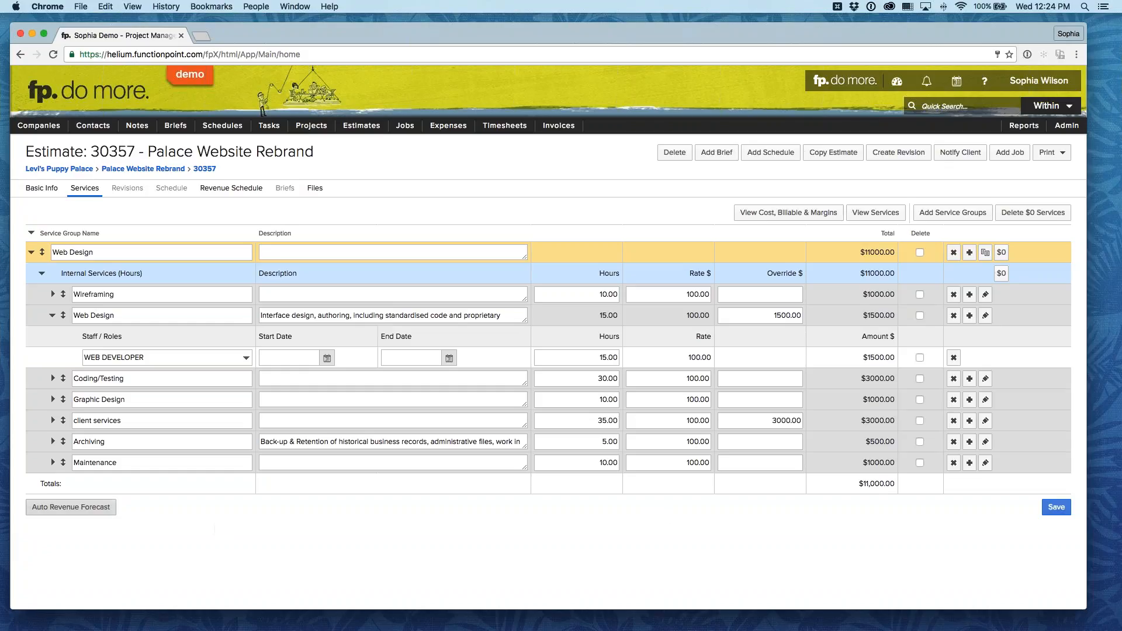
{"action": "left_click", "coordinate": [231, 187]}
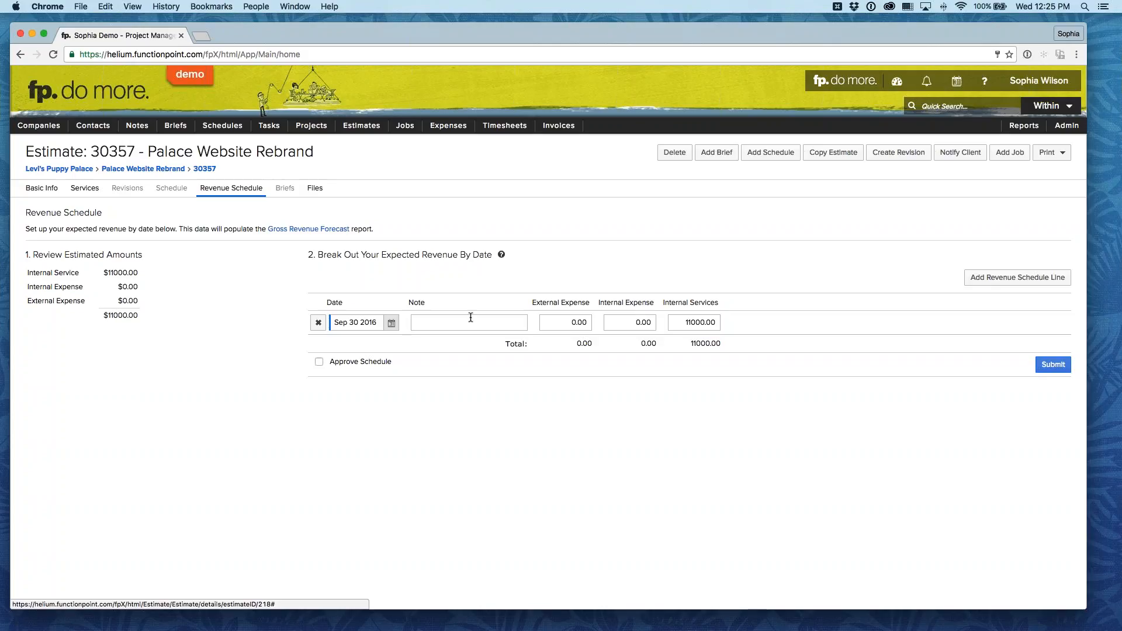
{"action": "left_click", "coordinate": [1008, 279]}
{"action": "left_click", "coordinate": [1008, 278]}
{"action": "left_click", "coordinate": [1008, 279]}
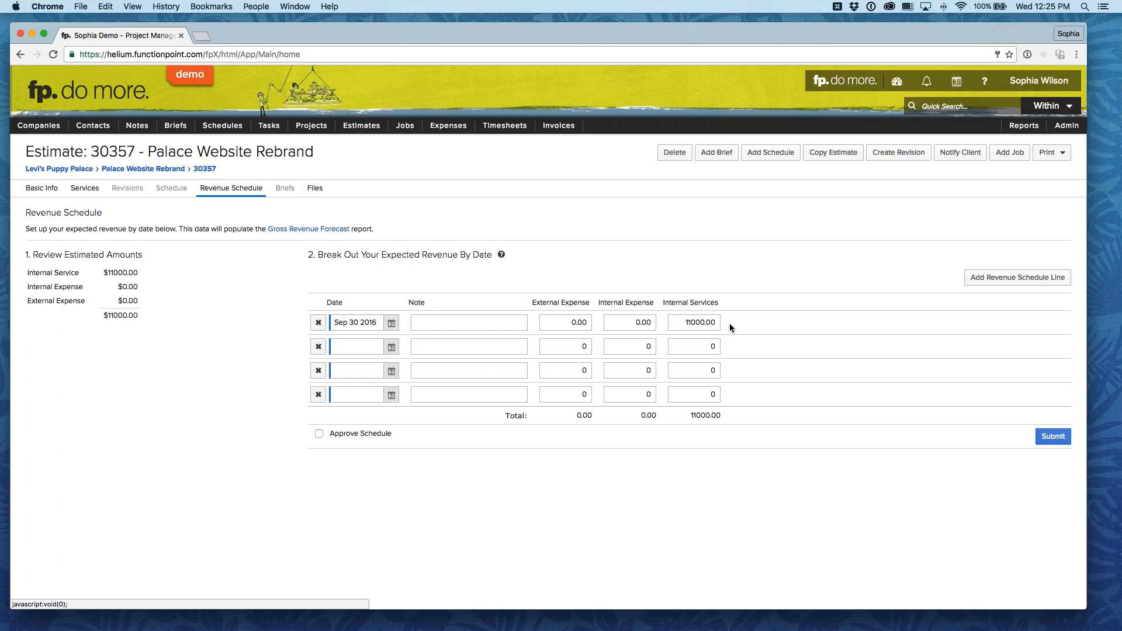
{"action": "left_click", "coordinate": [85, 187]}
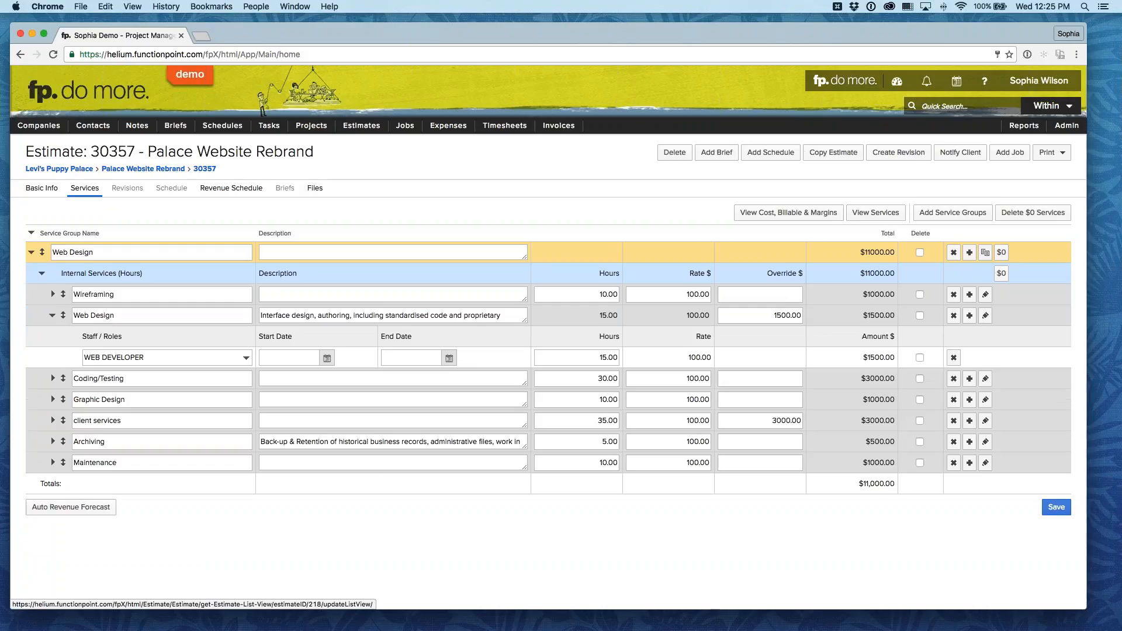
{"action": "left_click", "coordinate": [234, 189]}
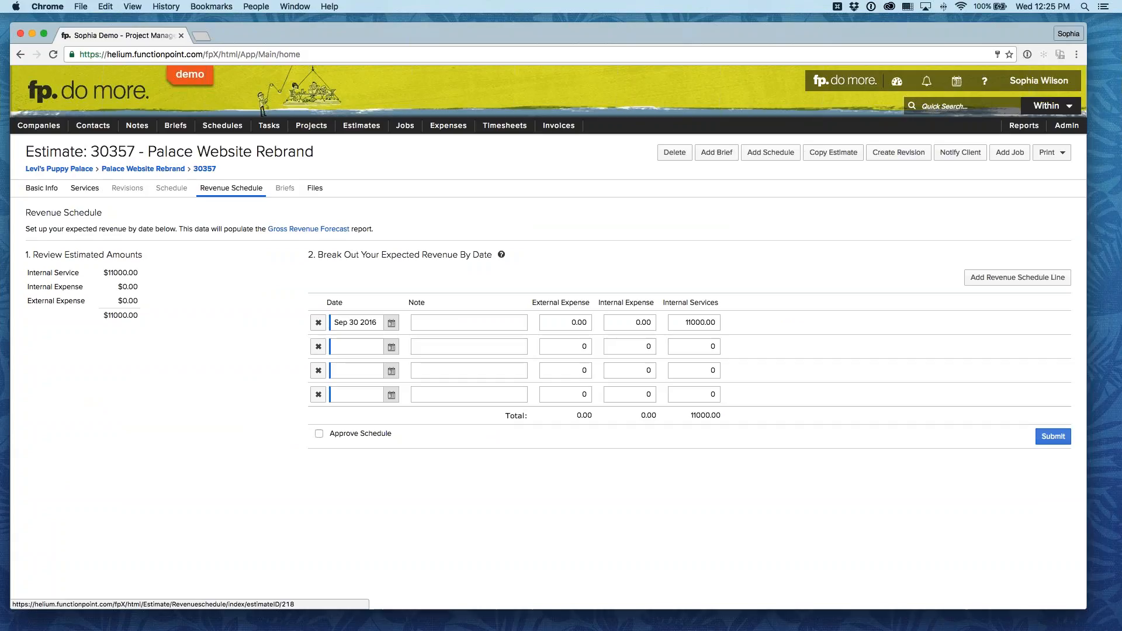
{"action": "left_click", "coordinate": [84, 188]}
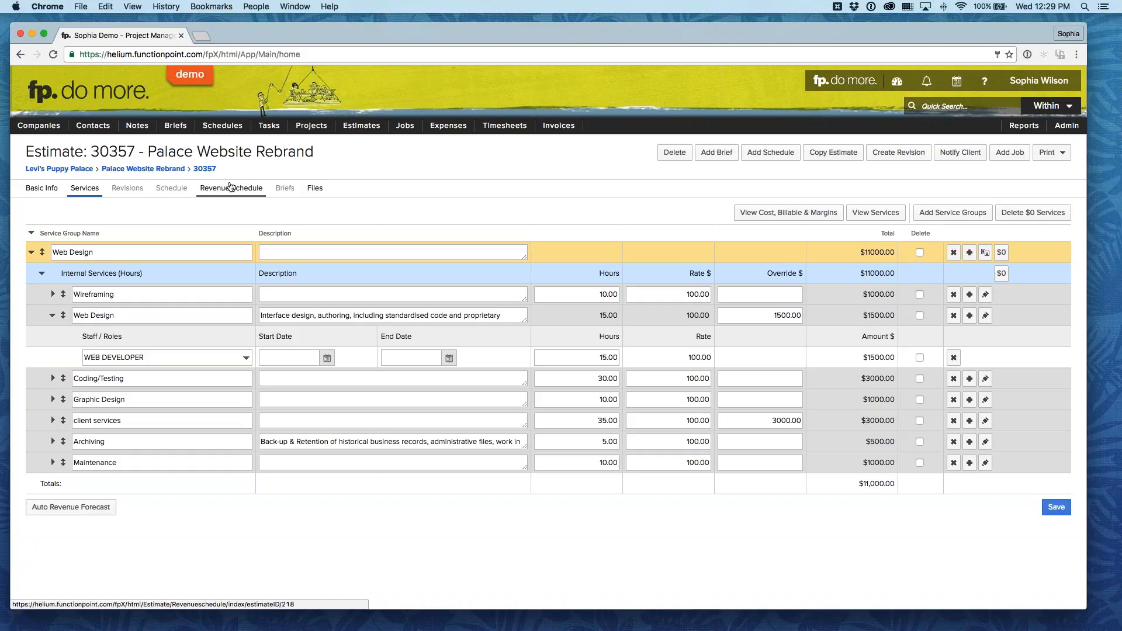
{"action": "left_click", "coordinate": [231, 187]}
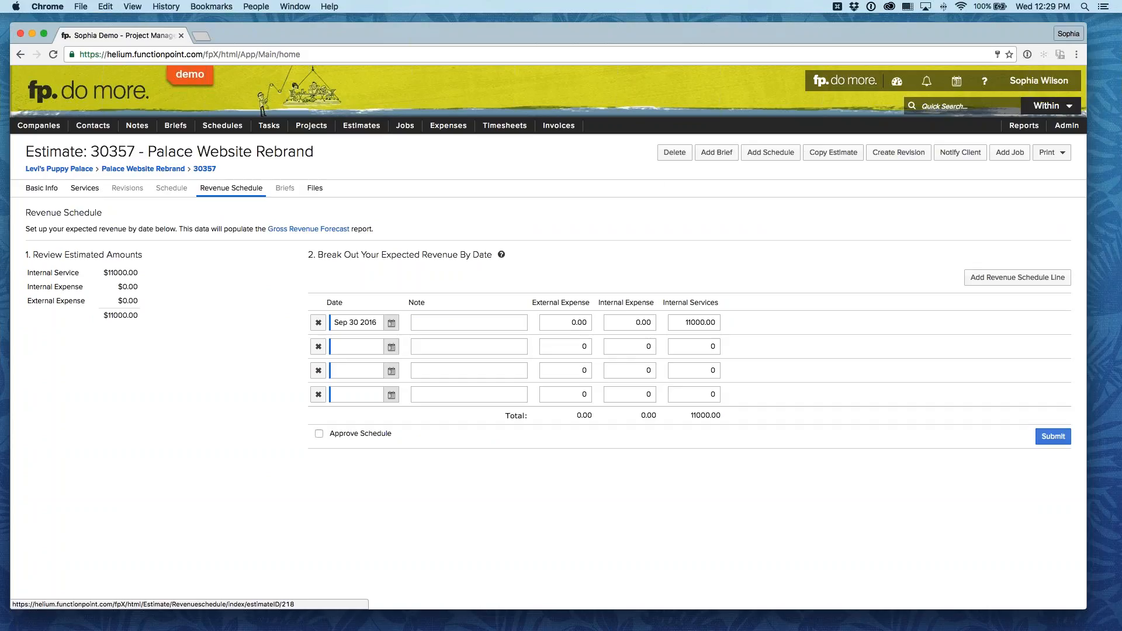
{"action": "mouse_move", "coordinate": [1023, 127]}
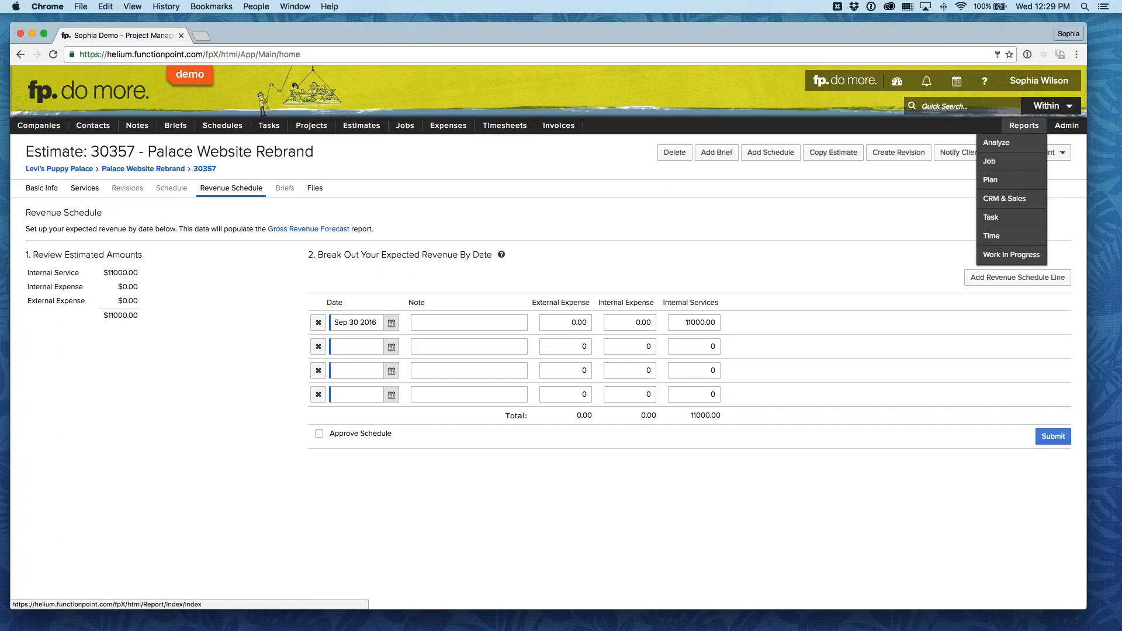
{"action": "left_click", "coordinate": [1013, 183]}
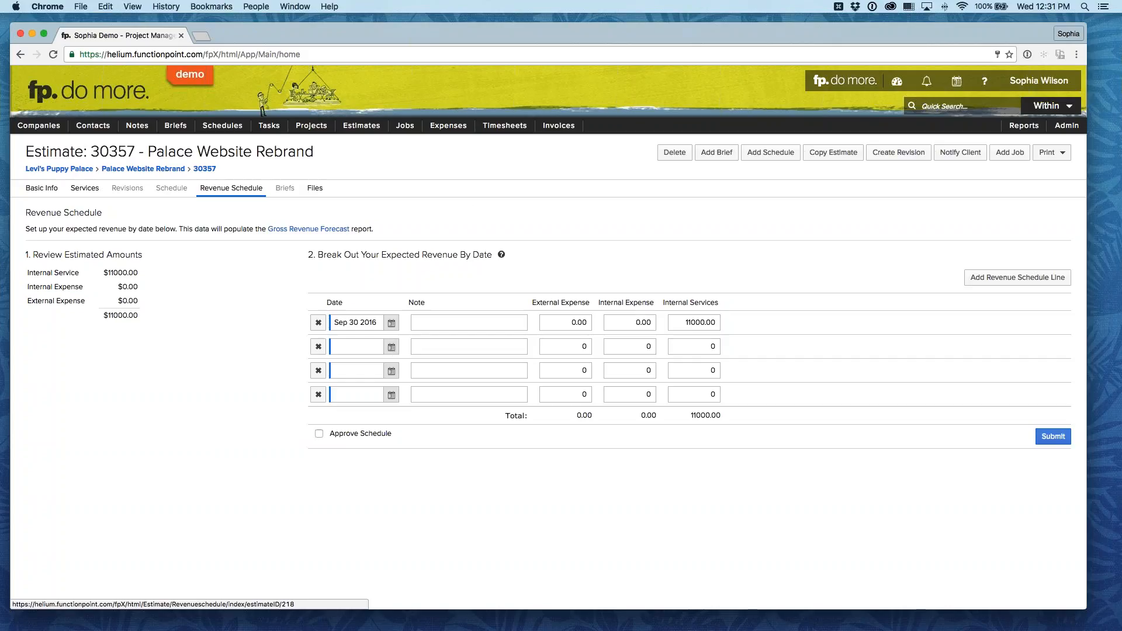
Step: Delete the fourth revenue schedule line and copy the first line's date, Sep 30 2016, into the third line
{"action": "left_click", "coordinate": [318, 394]}
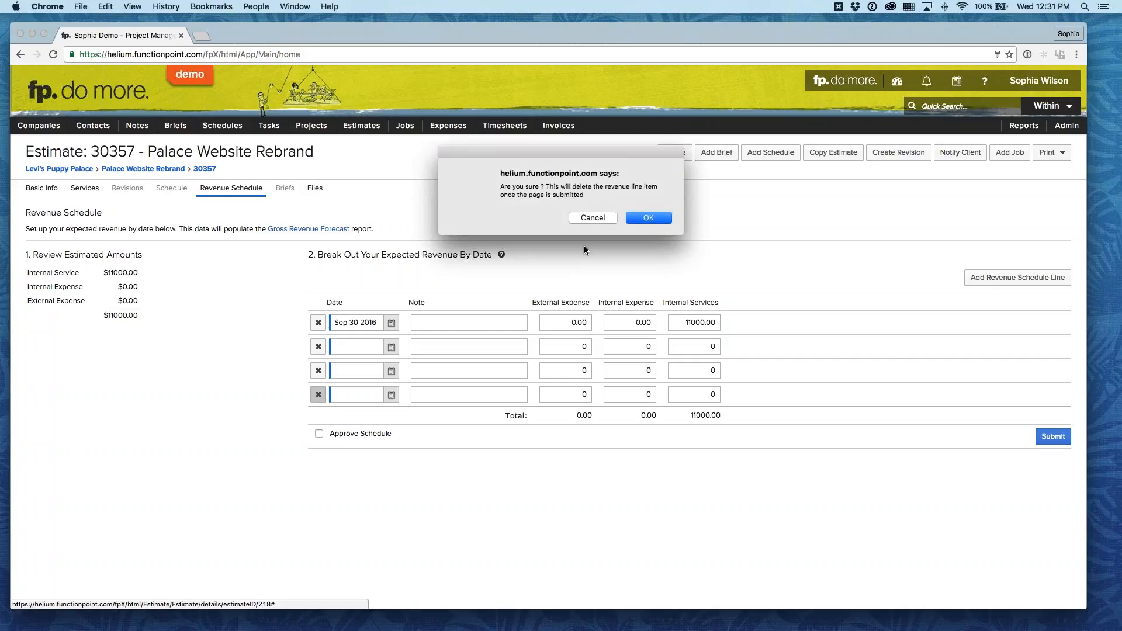
{"action": "left_click", "coordinate": [649, 218]}
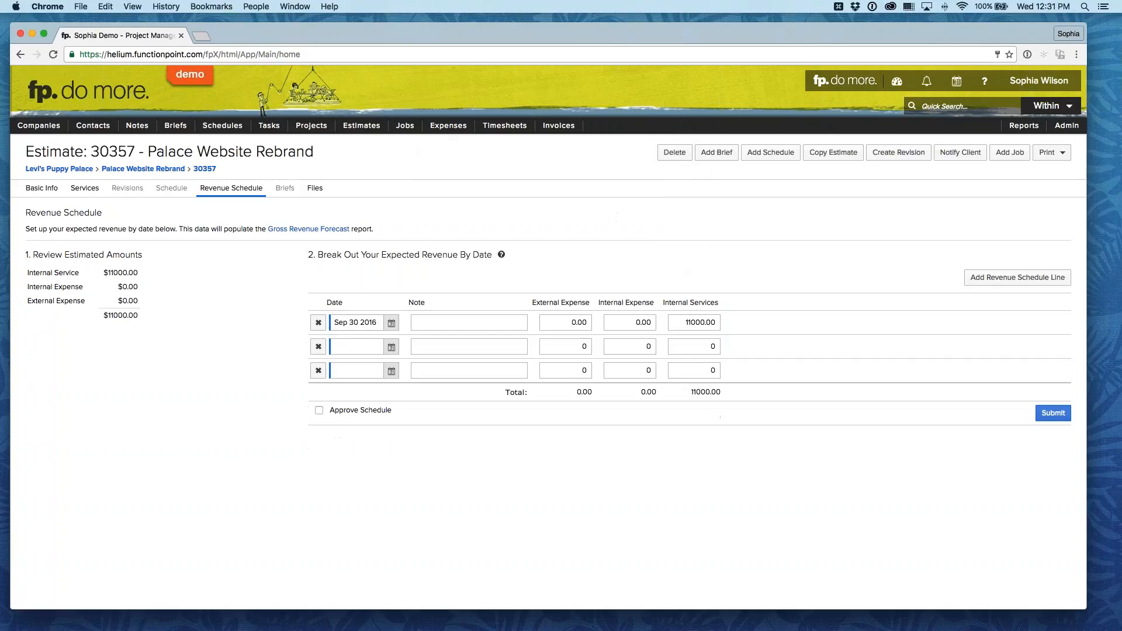
{"action": "triple_click", "coordinate": [353, 322]}
{"action": "key", "text": "ctrl+c"}
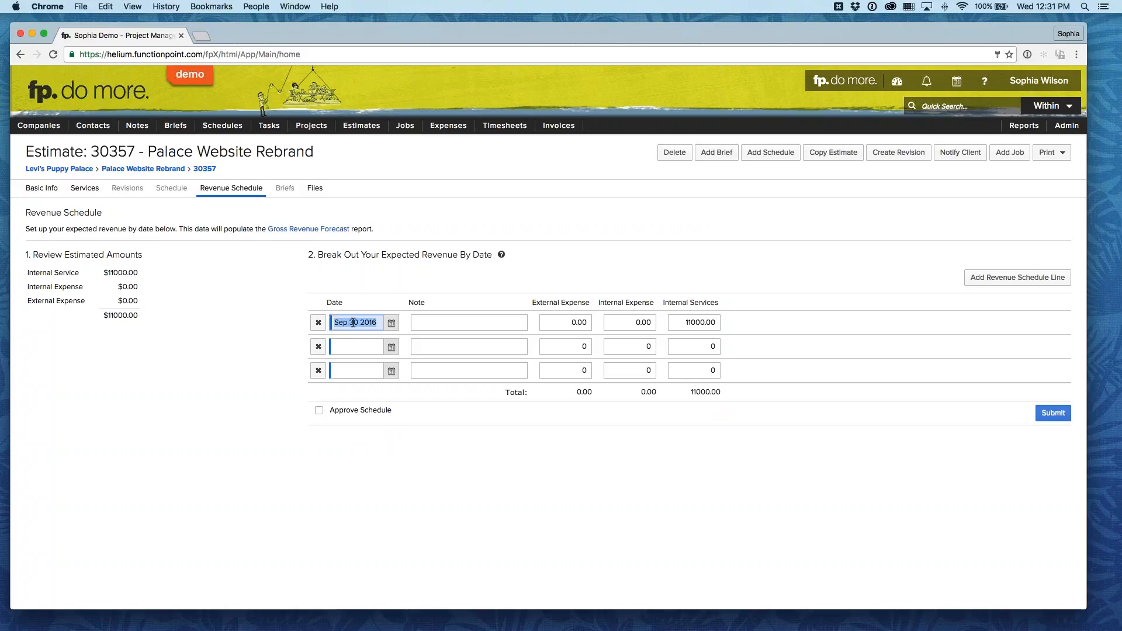
{"action": "left_click", "coordinate": [355, 371]}
{"action": "key", "text": "ctrl+v"}
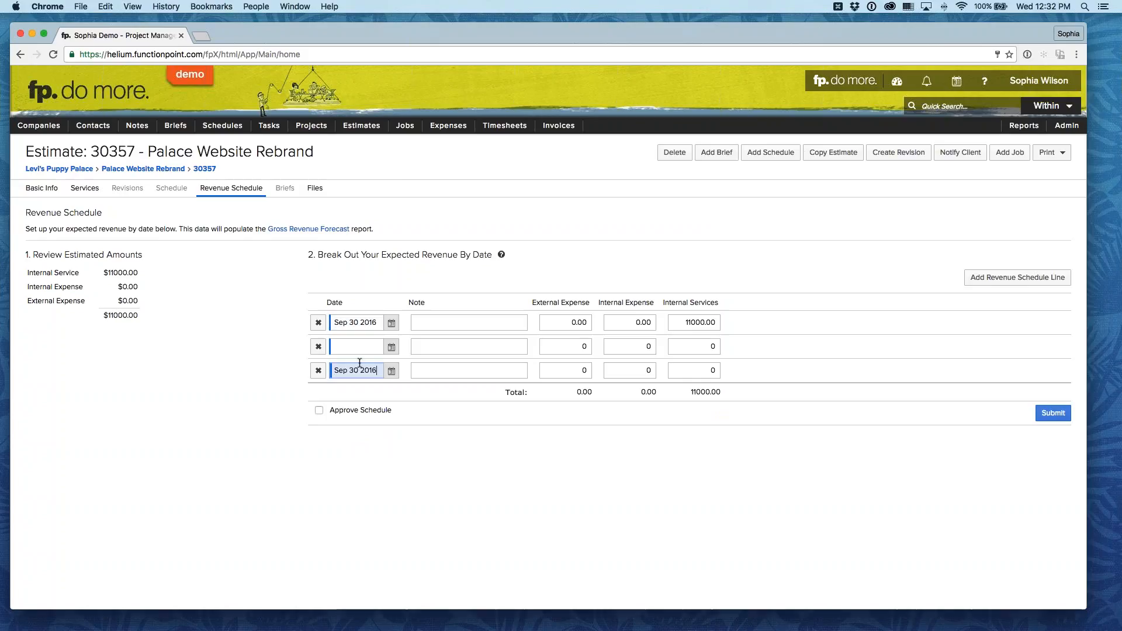
Step: Date the second revenue schedule line Aug 31 2016 and delete the original first line
{"action": "double_click", "coordinate": [355, 322]}
{"action": "key", "text": "BackSpace"}
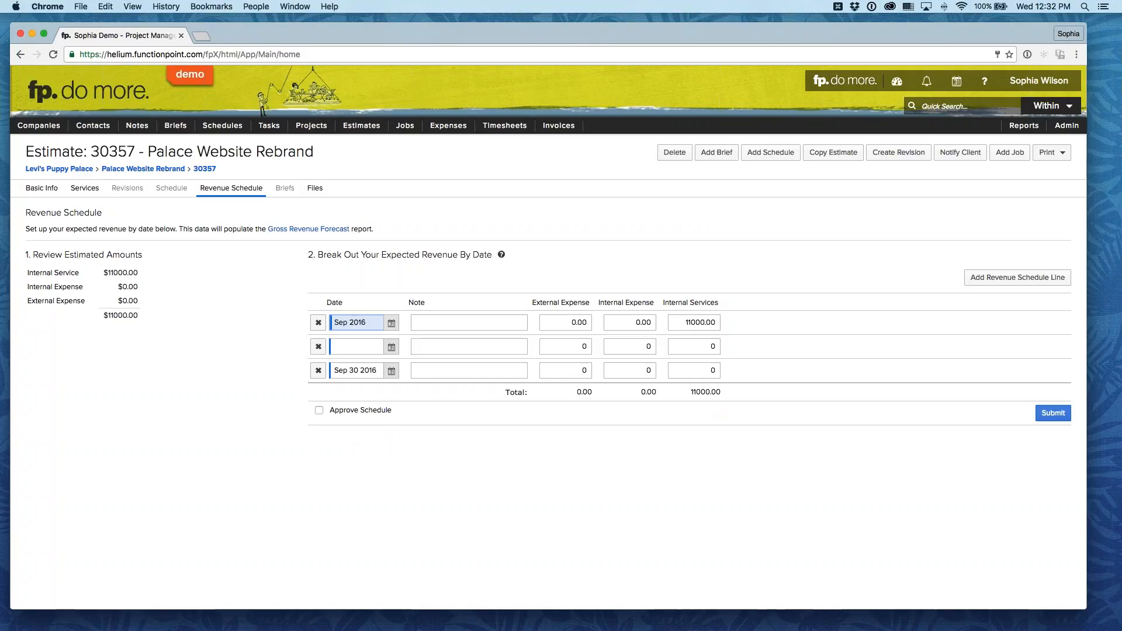
{"action": "key", "text": "super+a"}
{"action": "key", "text": "BackSpace"}
{"action": "left_click", "coordinate": [391, 347]}
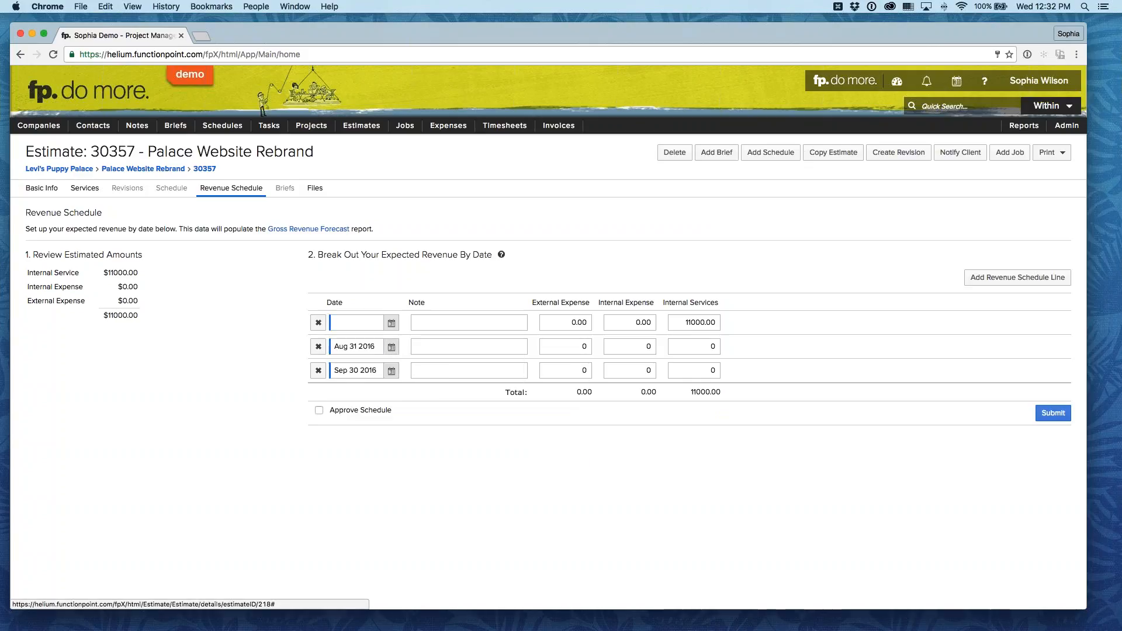
{"action": "left_click", "coordinate": [318, 321]}
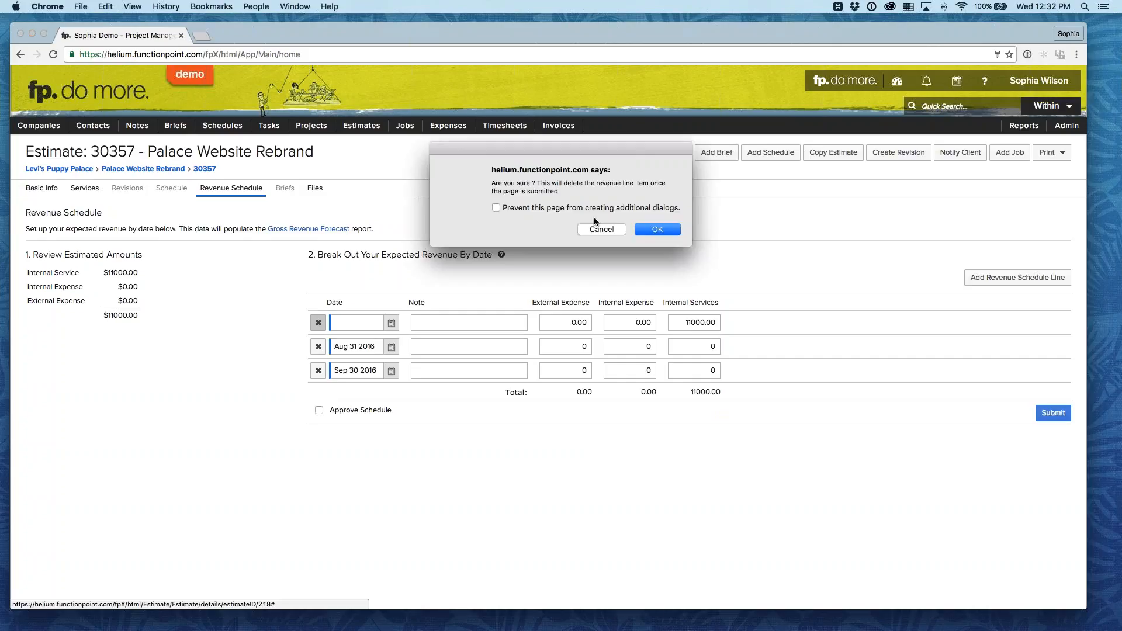
{"action": "left_click", "coordinate": [658, 230]}
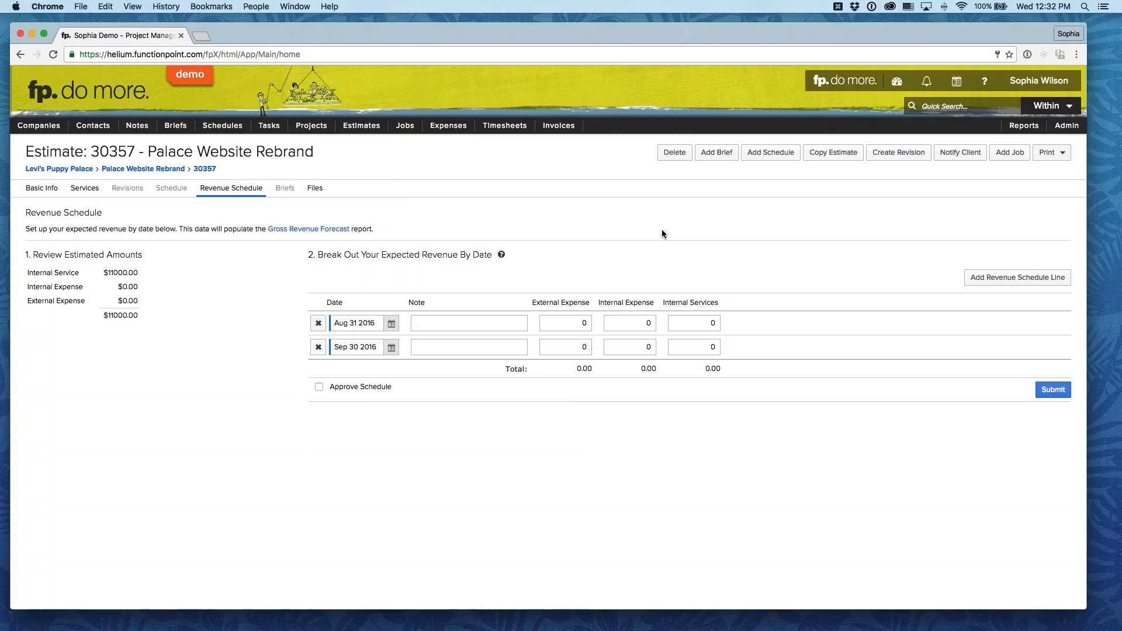
Step: Set the internal services revenue to 5500 for both the Aug 31 and Sep 30 2016 lines and submit the schedule
{"action": "left_click", "coordinate": [700, 322]}
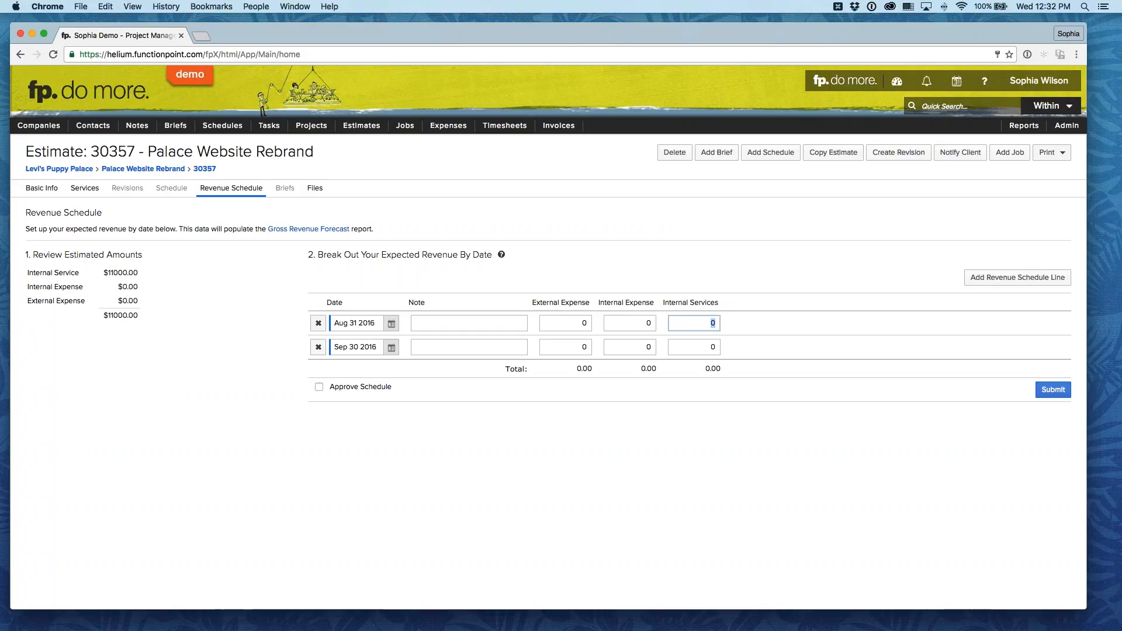
{"action": "type", "text": "5500"}
{"action": "left_click", "coordinate": [712, 347]}
{"action": "type", "text": "5500"}
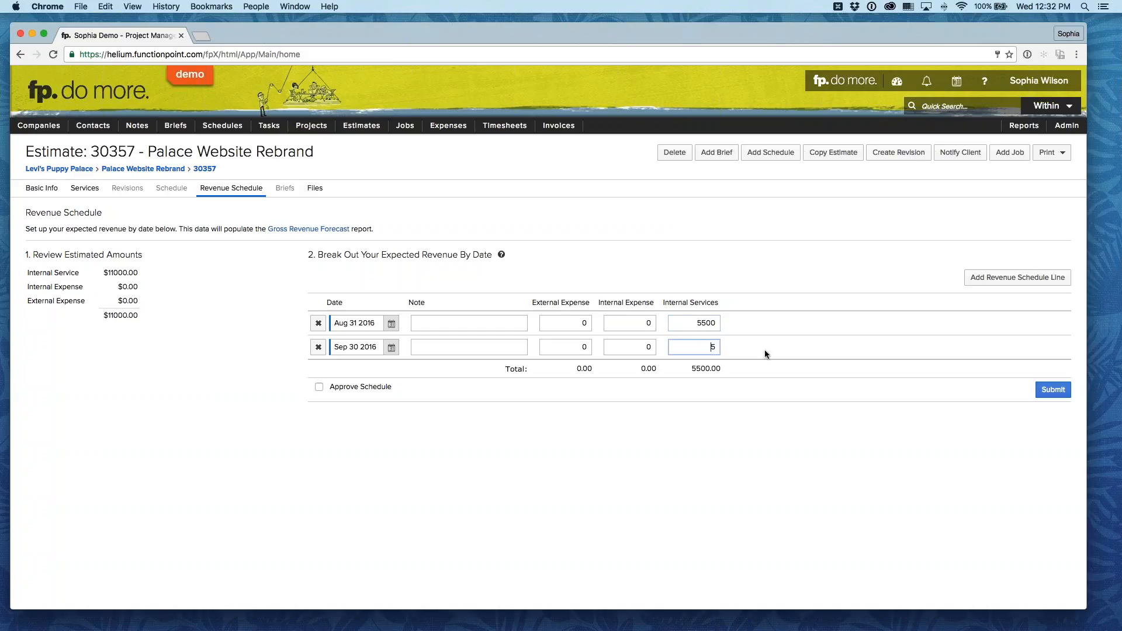
{"action": "left_click", "coordinate": [762, 363]}
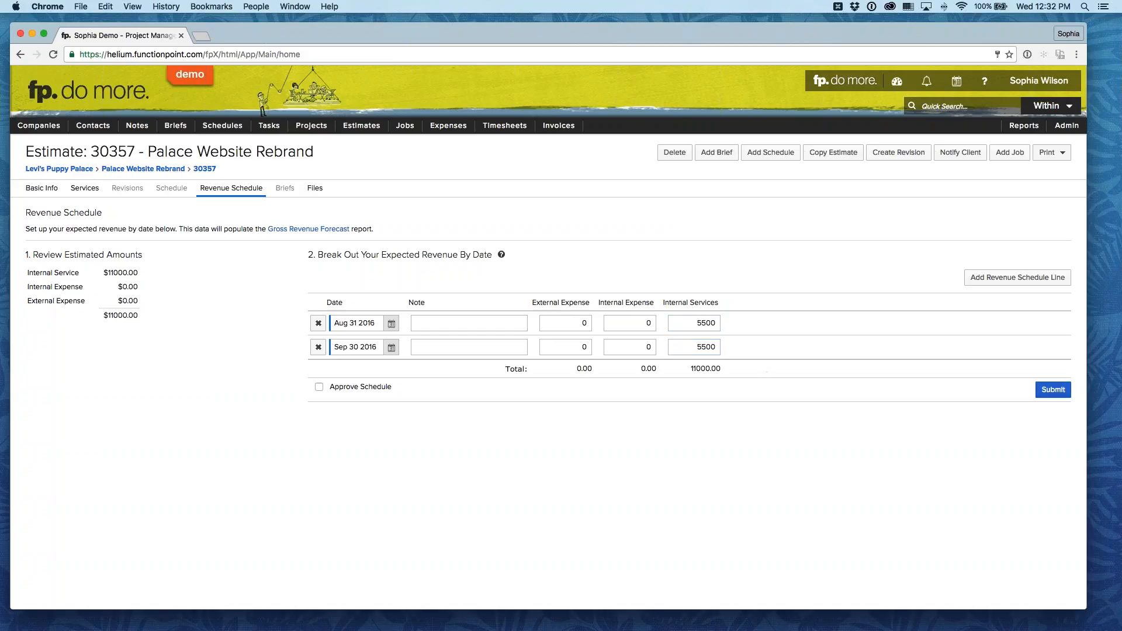
{"action": "left_click", "coordinate": [1054, 389]}
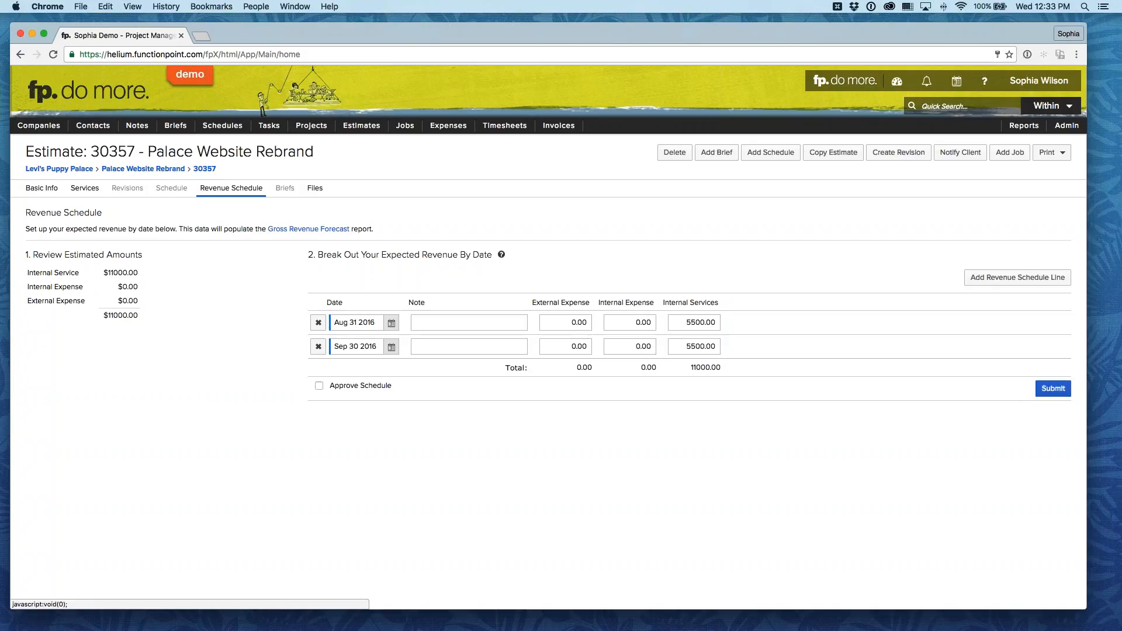
Step: Submit the estimate's revenue schedule and return to the estimate's list of services
{"action": "left_click", "coordinate": [1057, 390]}
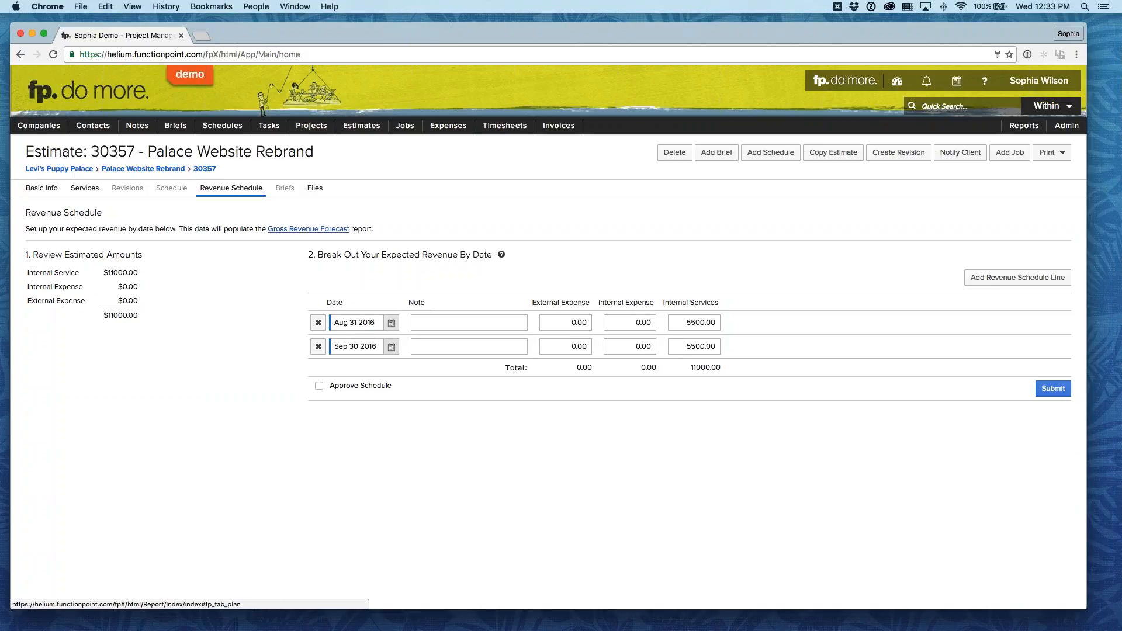
{"action": "left_click", "coordinate": [86, 189]}
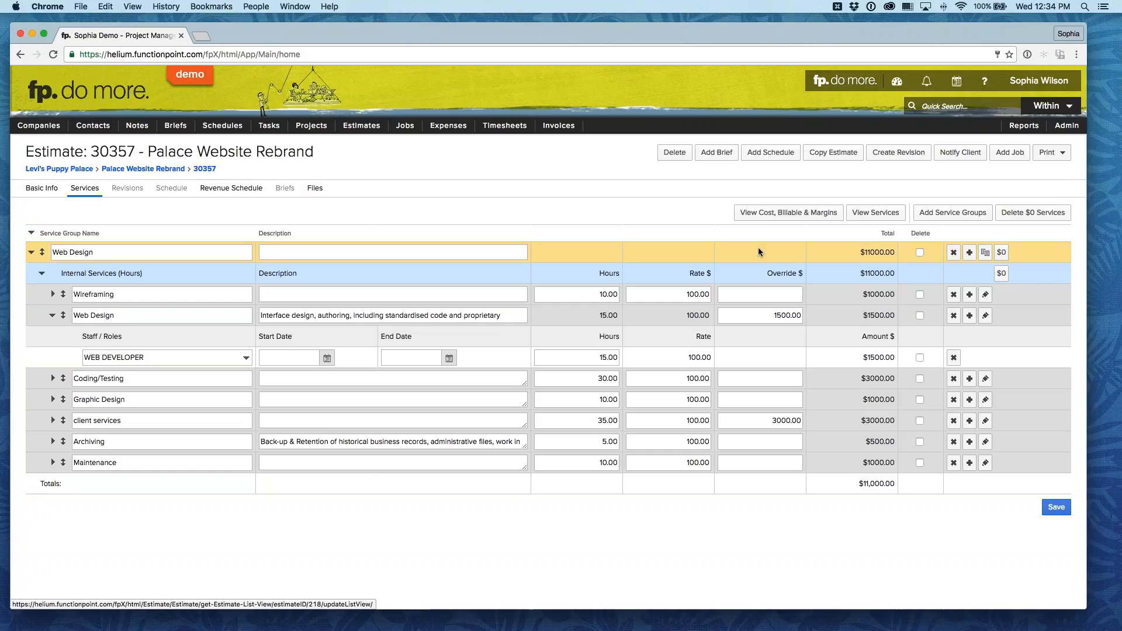
Step: Add the external expense Photography to the Web Design service group
{"action": "left_click", "coordinate": [969, 252]}
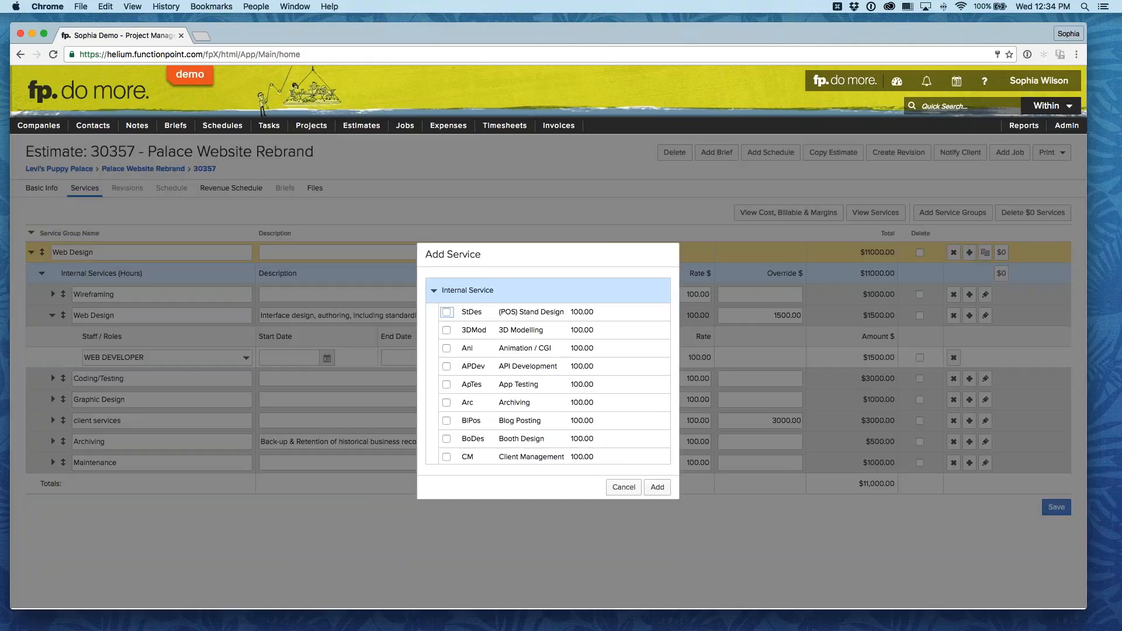
{"action": "left_click", "coordinate": [434, 290]}
{"action": "left_click", "coordinate": [433, 315]}
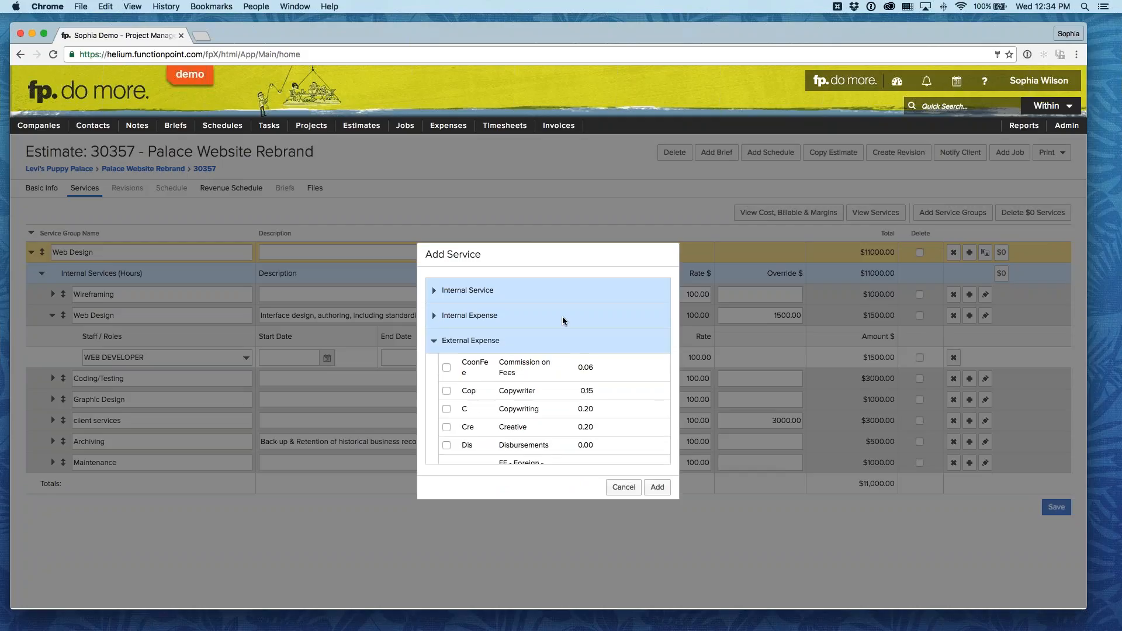
{"action": "scroll", "coordinate": [562, 317], "scroll_direction": "down", "scroll_amount": 3}
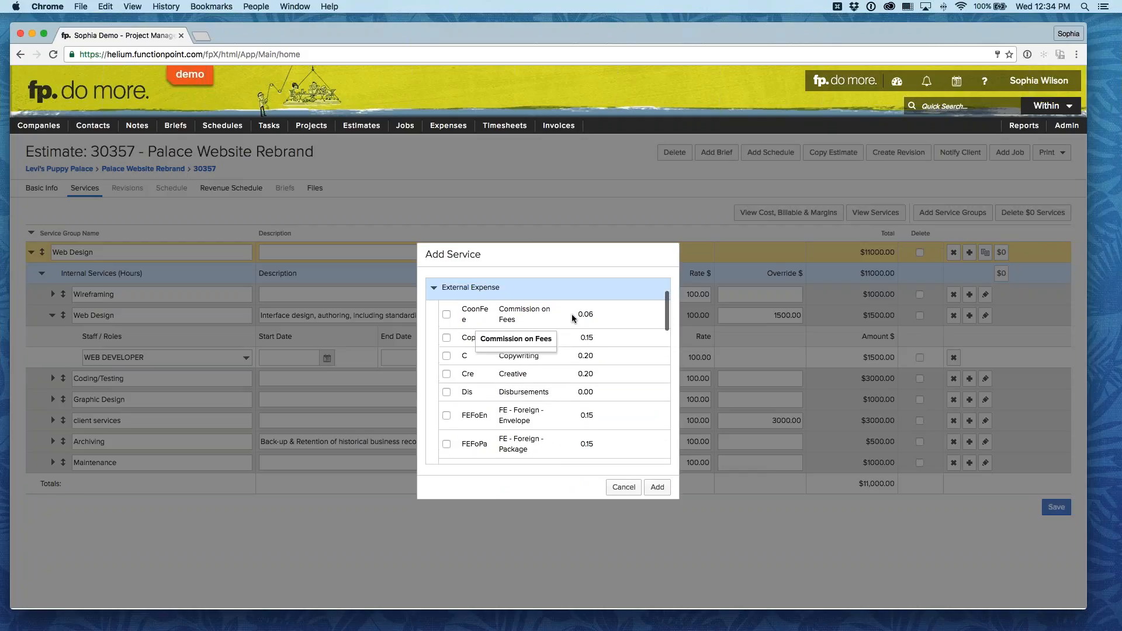
{"action": "scroll", "coordinate": [643, 328], "scroll_direction": "down", "scroll_amount": 1}
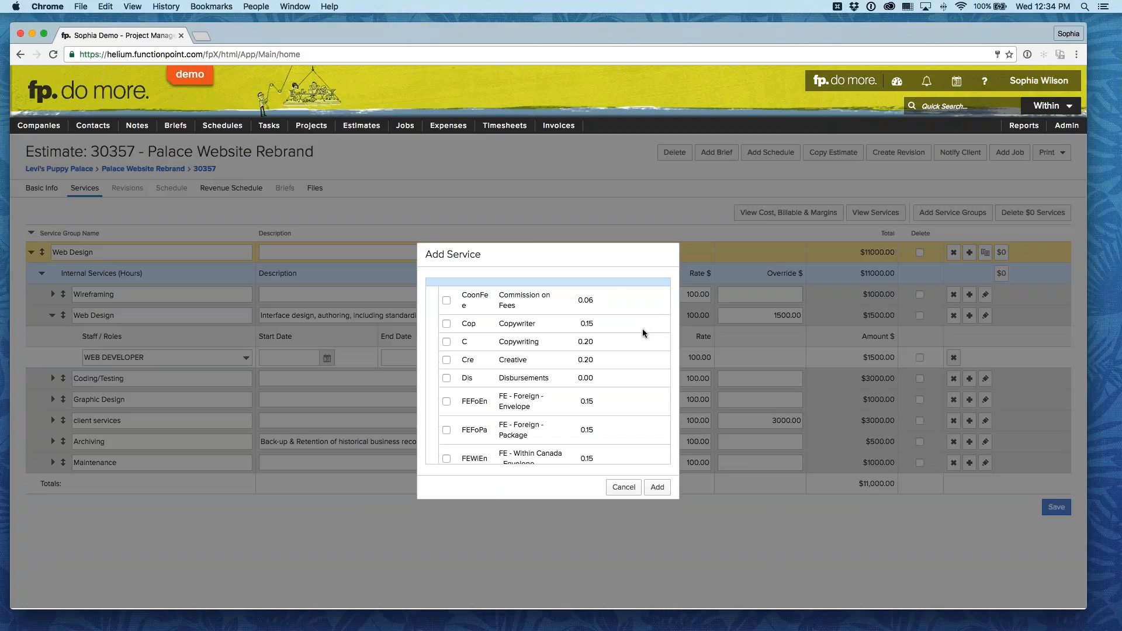
{"action": "scroll", "coordinate": [642, 328], "scroll_direction": "up", "scroll_amount": 1}
{"action": "scroll", "coordinate": [643, 328], "scroll_direction": "down", "scroll_amount": 5}
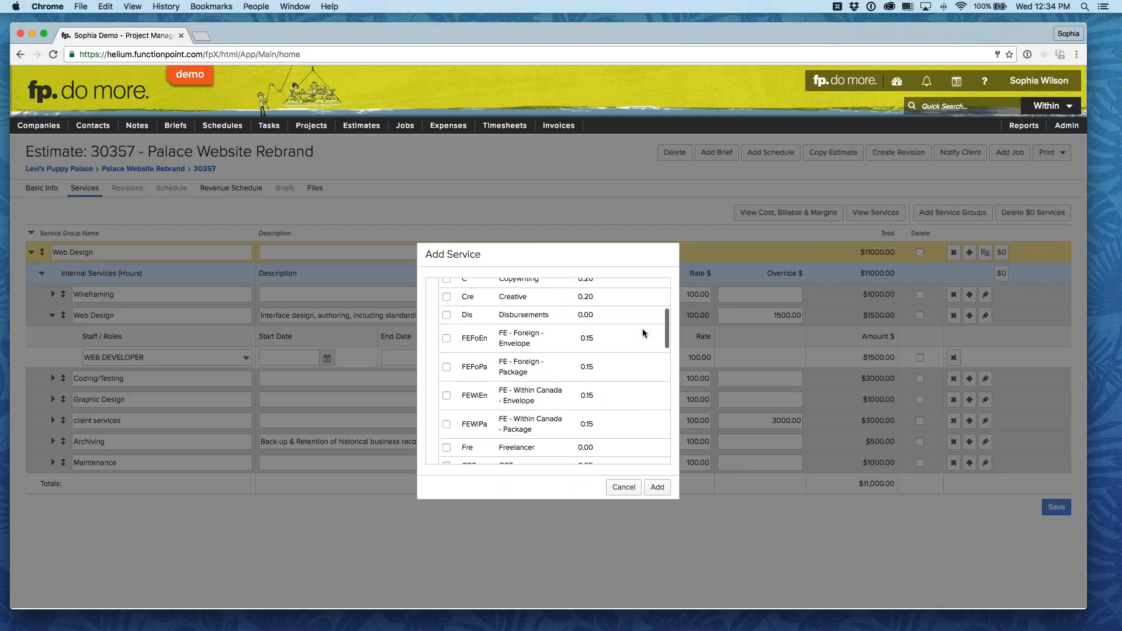
{"action": "scroll", "coordinate": [643, 328], "scroll_direction": "down", "scroll_amount": 5}
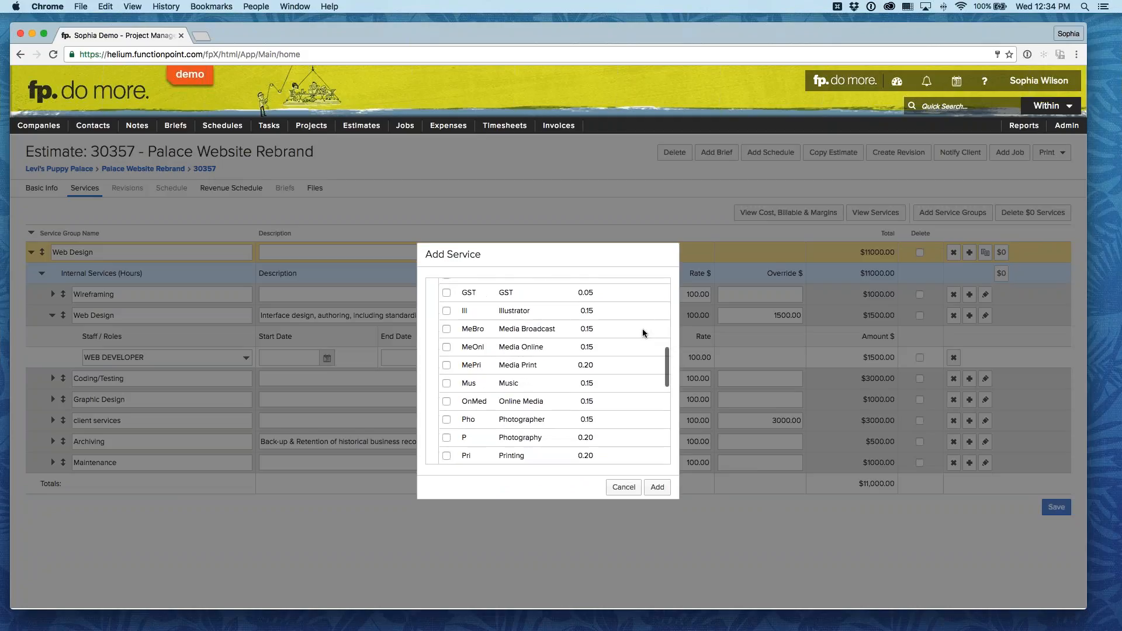
{"action": "scroll", "coordinate": [643, 329], "scroll_direction": "down", "scroll_amount": 4}
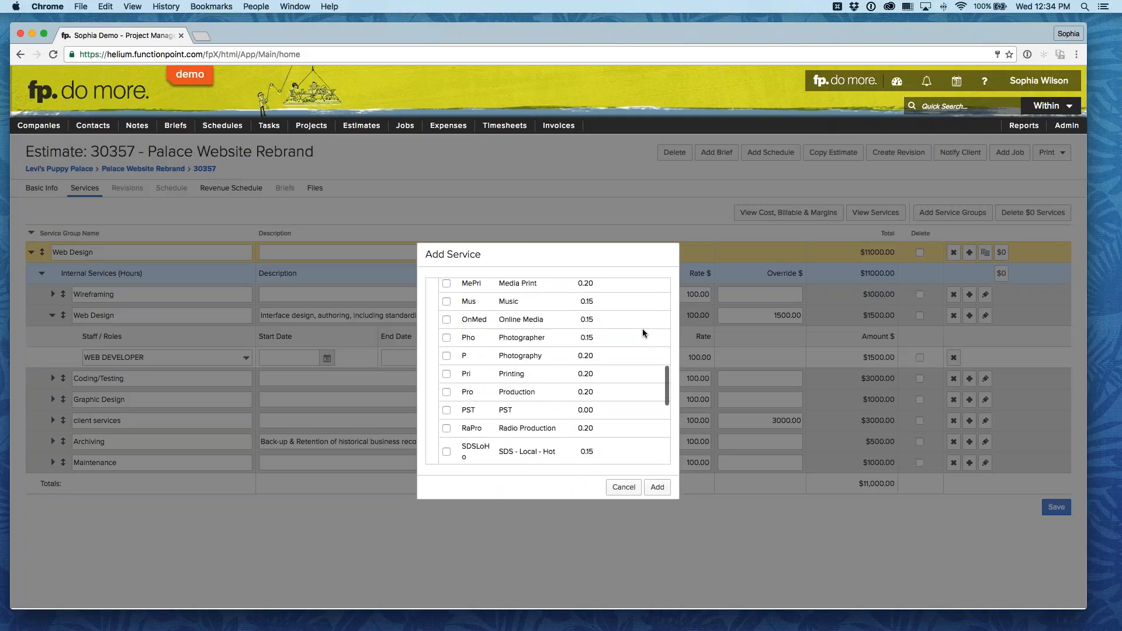
{"action": "scroll", "coordinate": [642, 328], "scroll_direction": "down", "scroll_amount": 4}
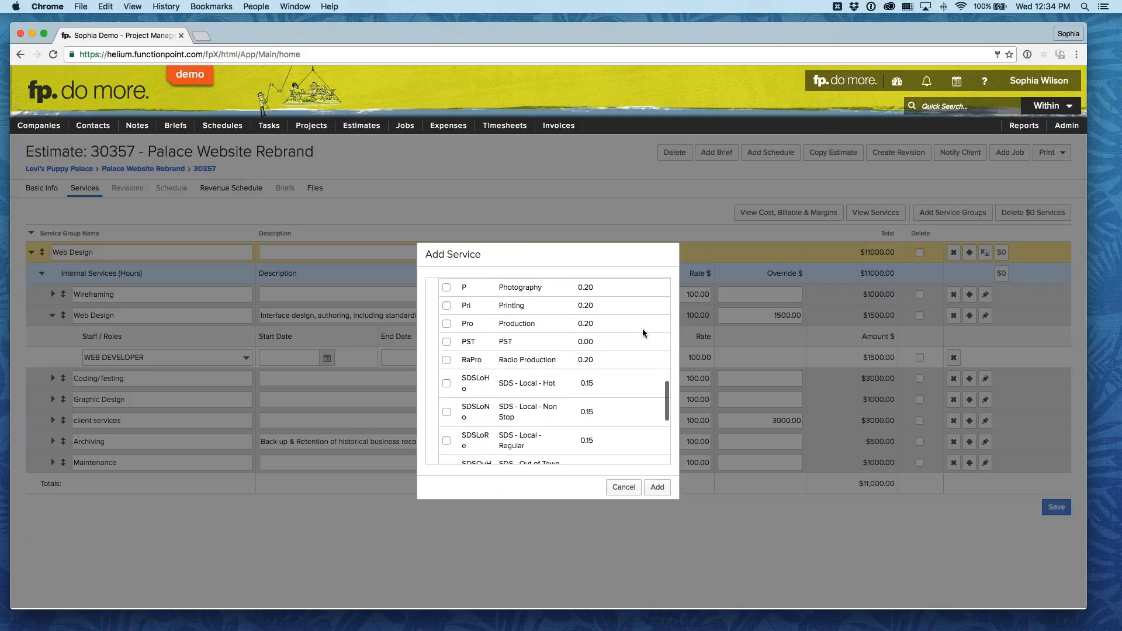
{"action": "scroll", "coordinate": [643, 329], "scroll_direction": "up", "scroll_amount": 5}
{"action": "scroll", "coordinate": [643, 328], "scroll_direction": "up", "scroll_amount": 2}
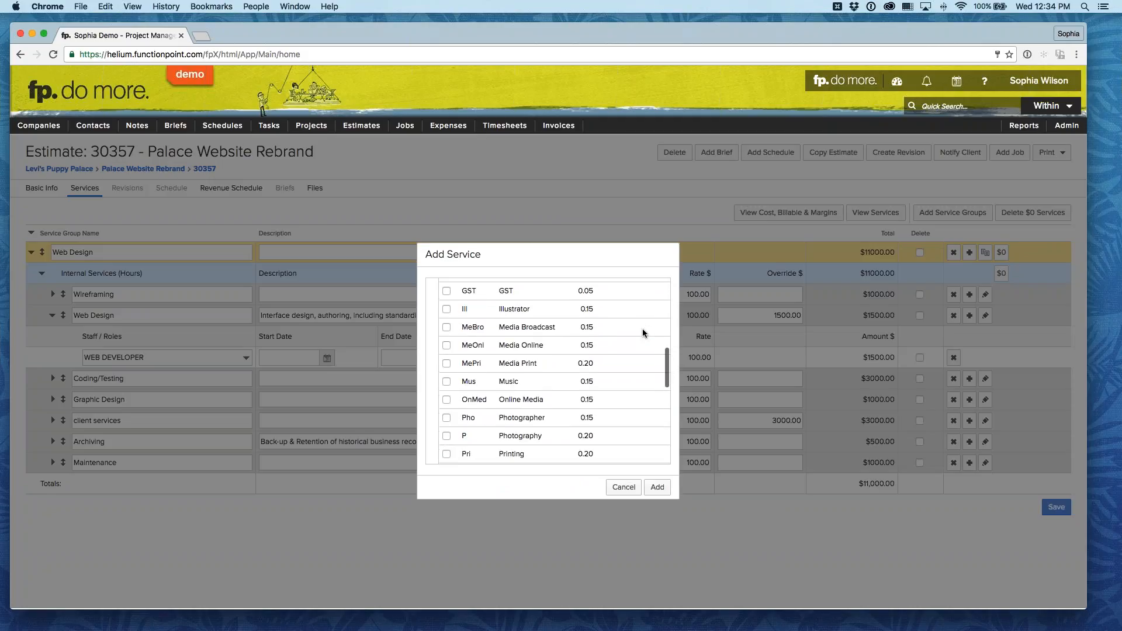
{"action": "scroll", "coordinate": [643, 329], "scroll_direction": "down", "scroll_amount": 1}
{"action": "left_click", "coordinate": [446, 324]}
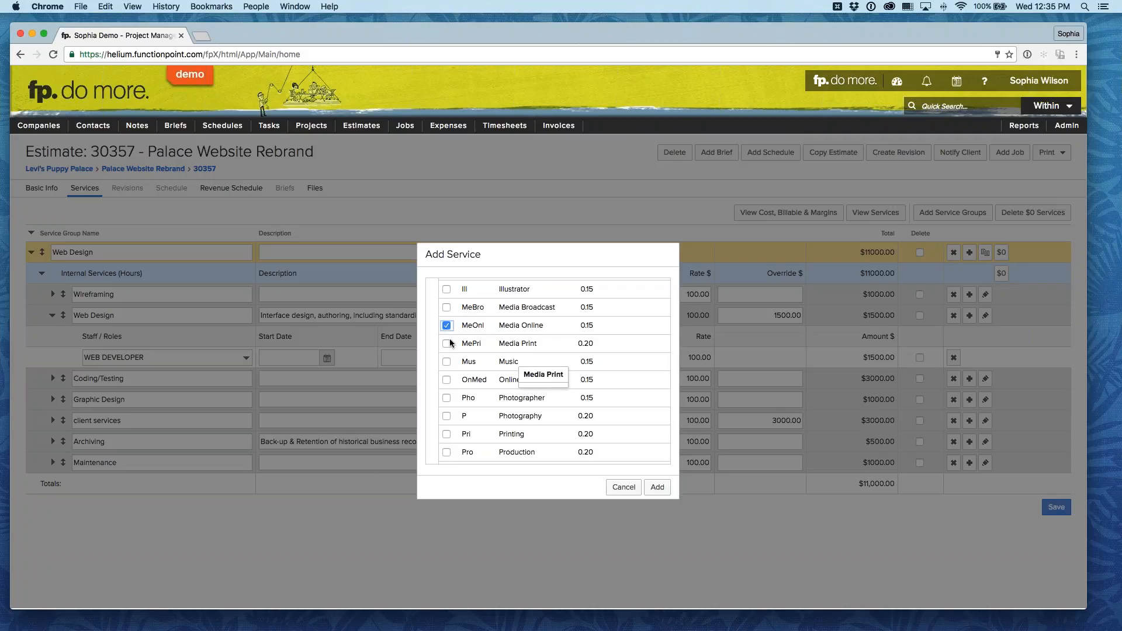
{"action": "left_click", "coordinate": [446, 416]}
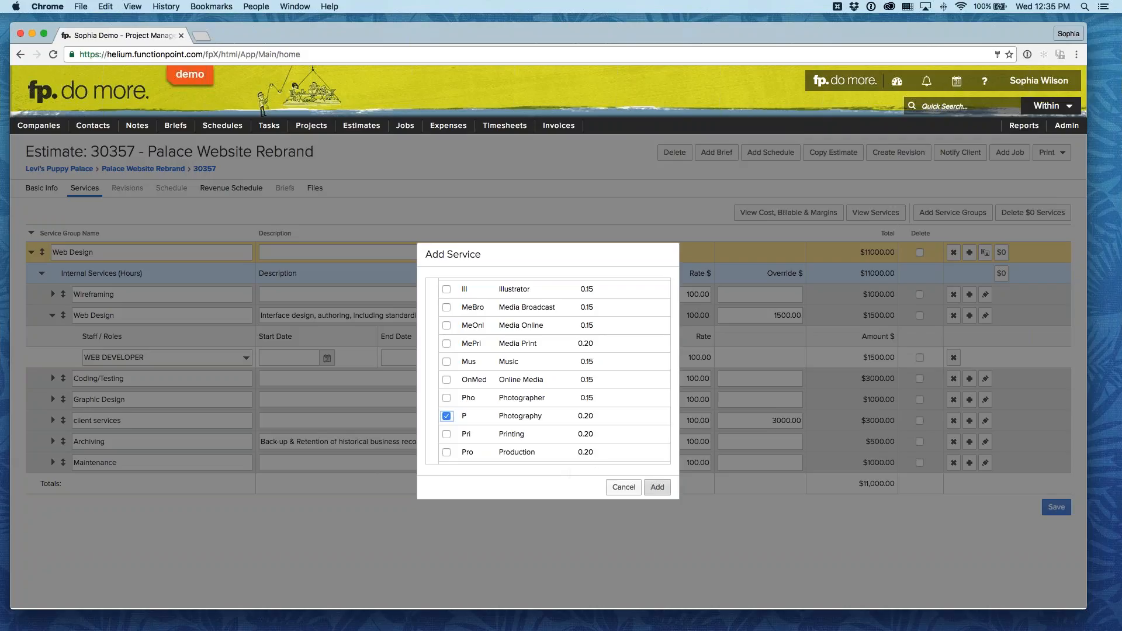
{"action": "left_click", "coordinate": [657, 487]}
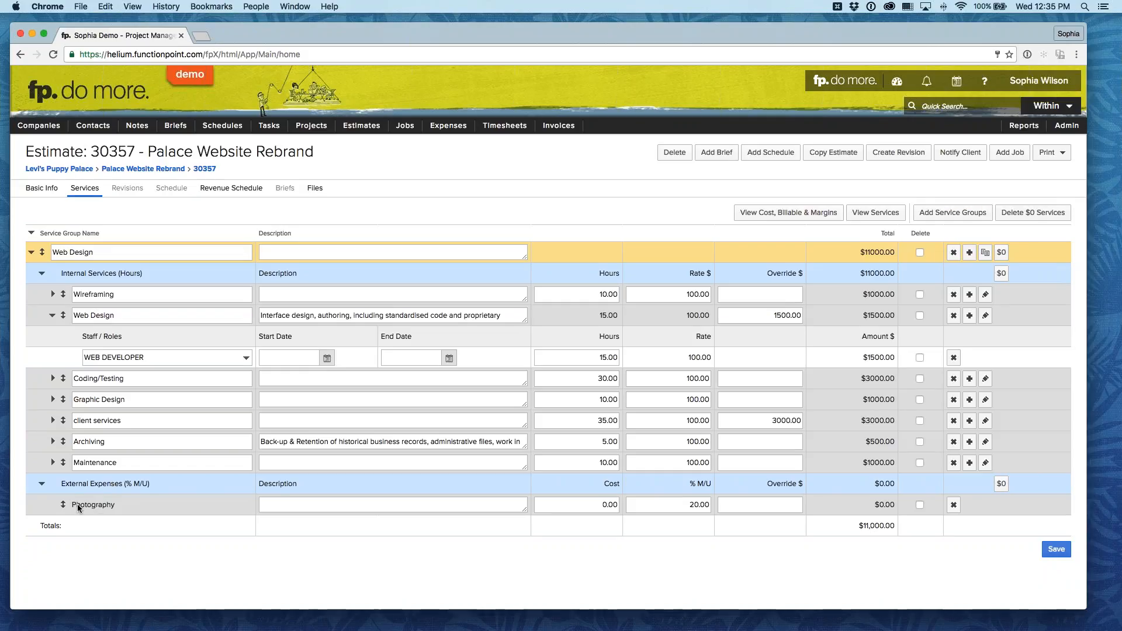
{"action": "left_click_drag", "start_coordinate": [72, 503], "coordinate": [115, 507]}
{"action": "left_click", "coordinate": [139, 503]}
{"action": "left_click_drag", "start_coordinate": [71, 503], "coordinate": [118, 502]}
{"action": "left_click", "coordinate": [150, 500]}
{"action": "left_click", "coordinate": [335, 503]}
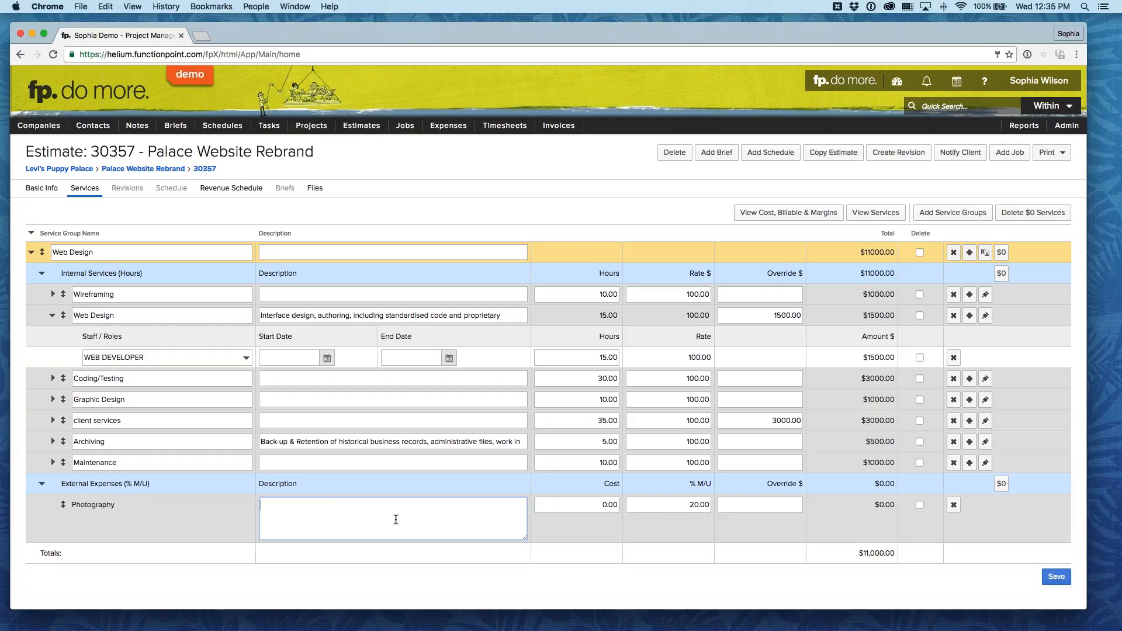
{"action": "left_click", "coordinate": [568, 527]}
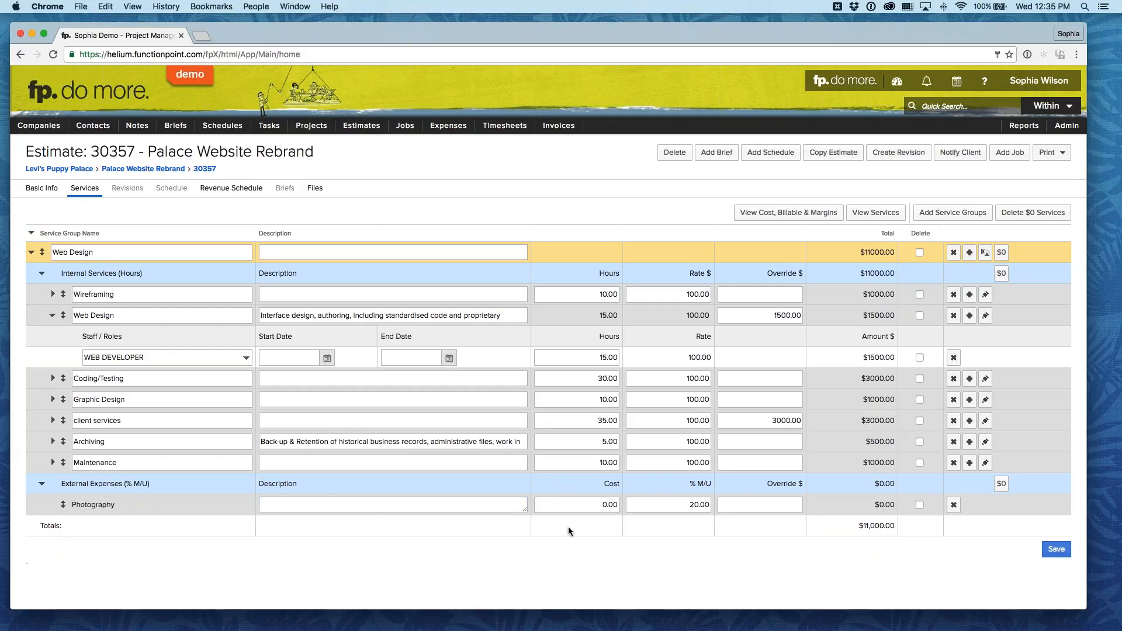
Step: Set the Photography expense's cost to 5000 and its markup to 15%
{"action": "left_click", "coordinate": [612, 501]}
{"action": "type", "text": "5000"}
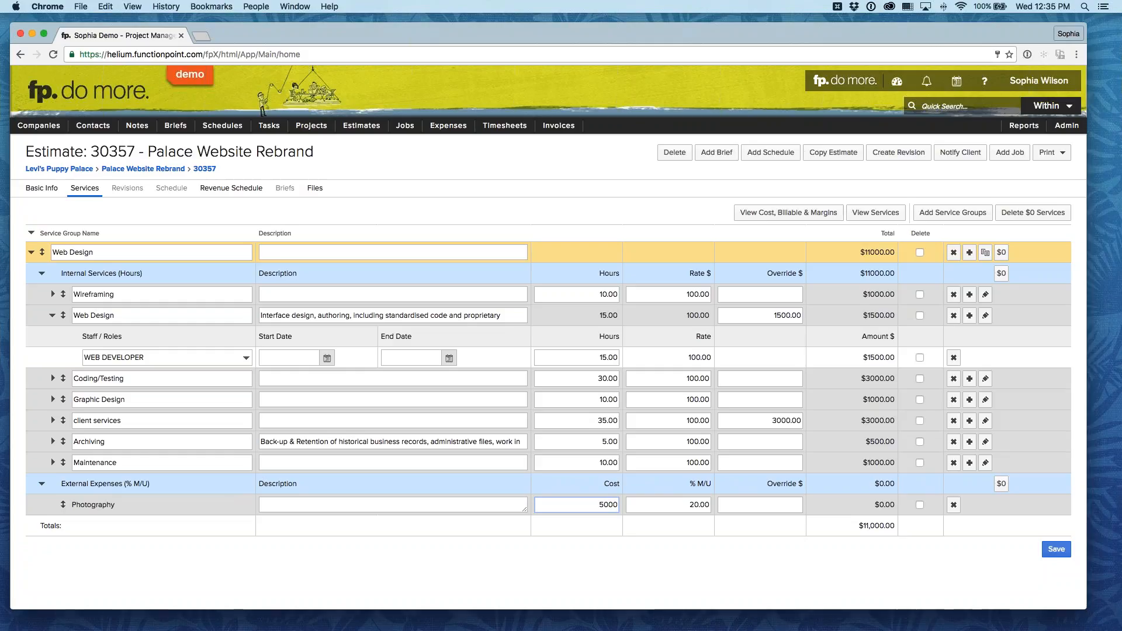
{"action": "left_click", "coordinate": [657, 531]}
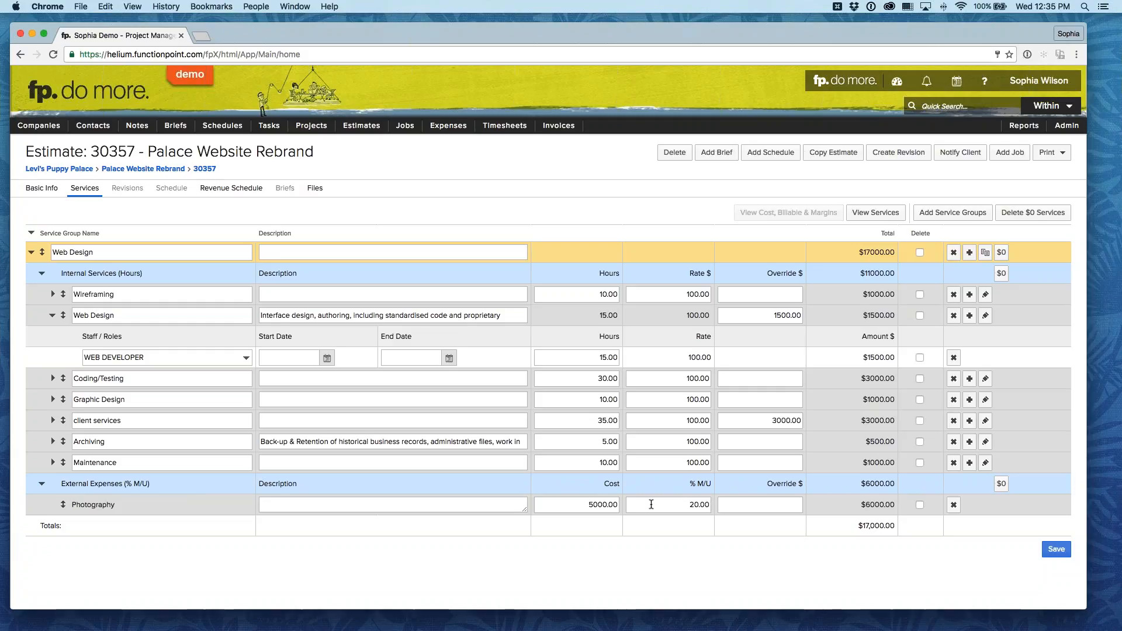
{"action": "double_click", "coordinate": [697, 505]}
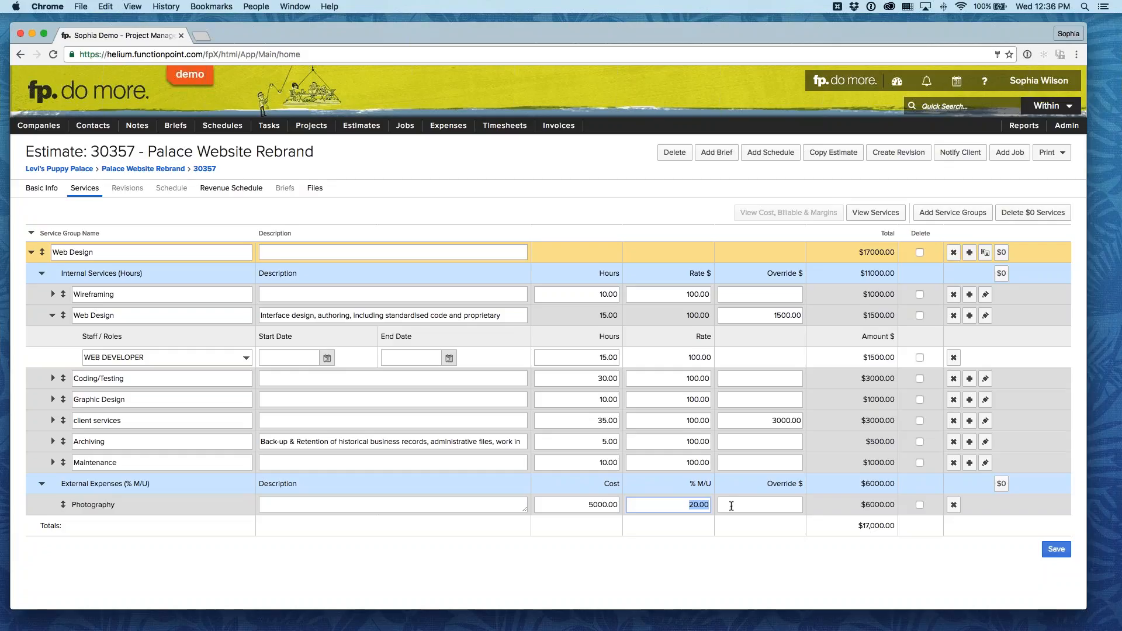
{"action": "type", "text": "15"}
{"action": "left_click", "coordinate": [697, 534]}
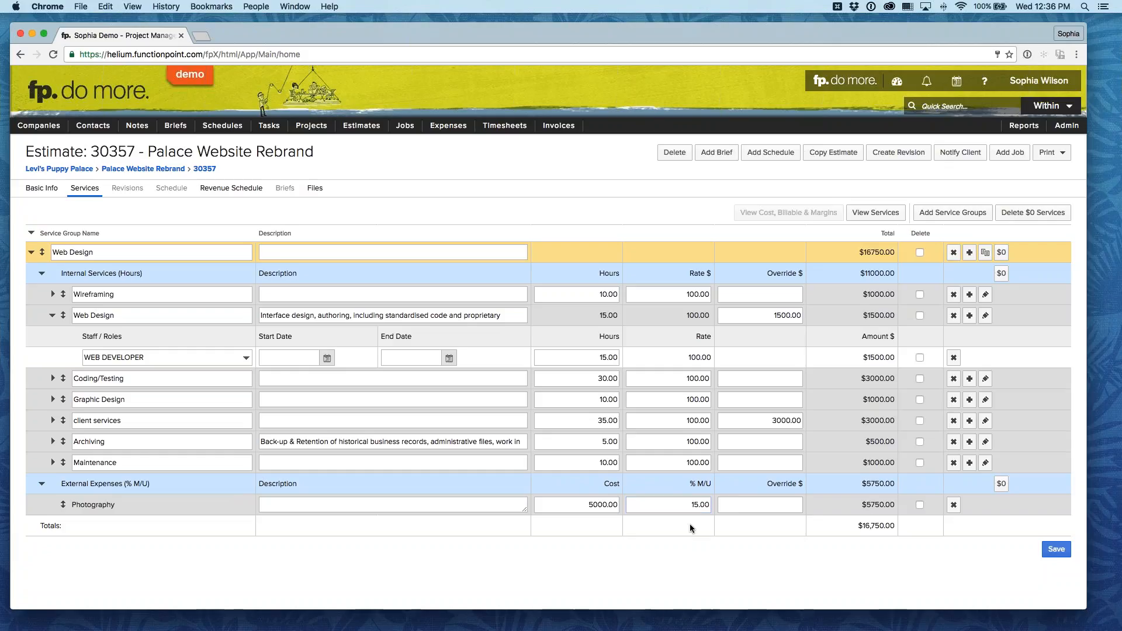
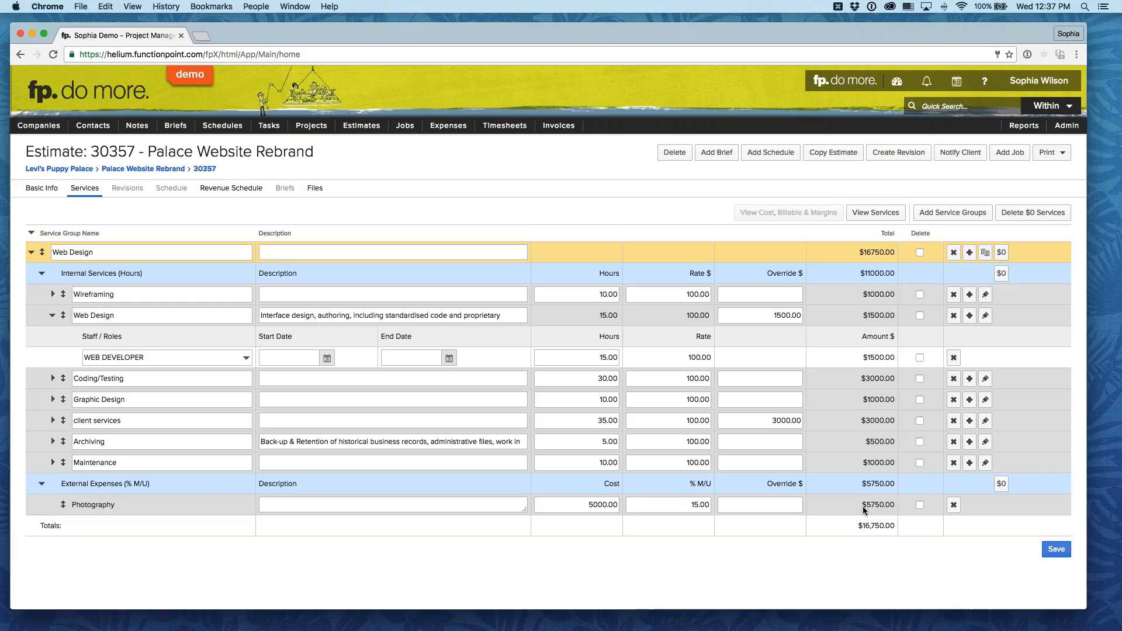
Step: Override the Photography expense's price with 6000 and save the estimate's services
{"action": "left_click", "coordinate": [790, 507]}
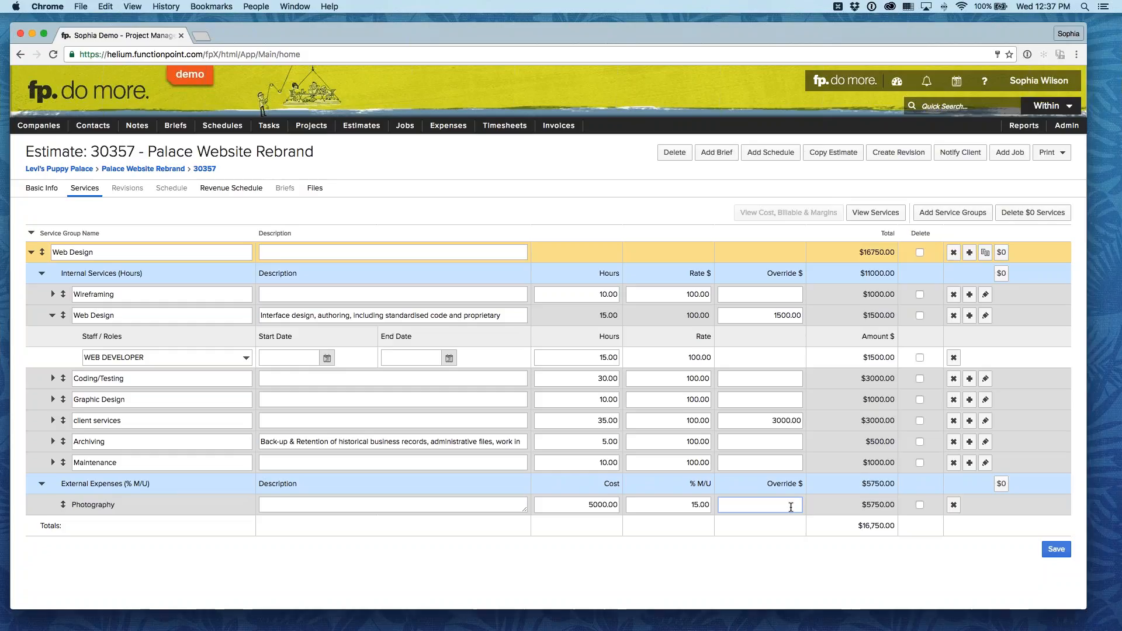
{"action": "type", "text": "600"}
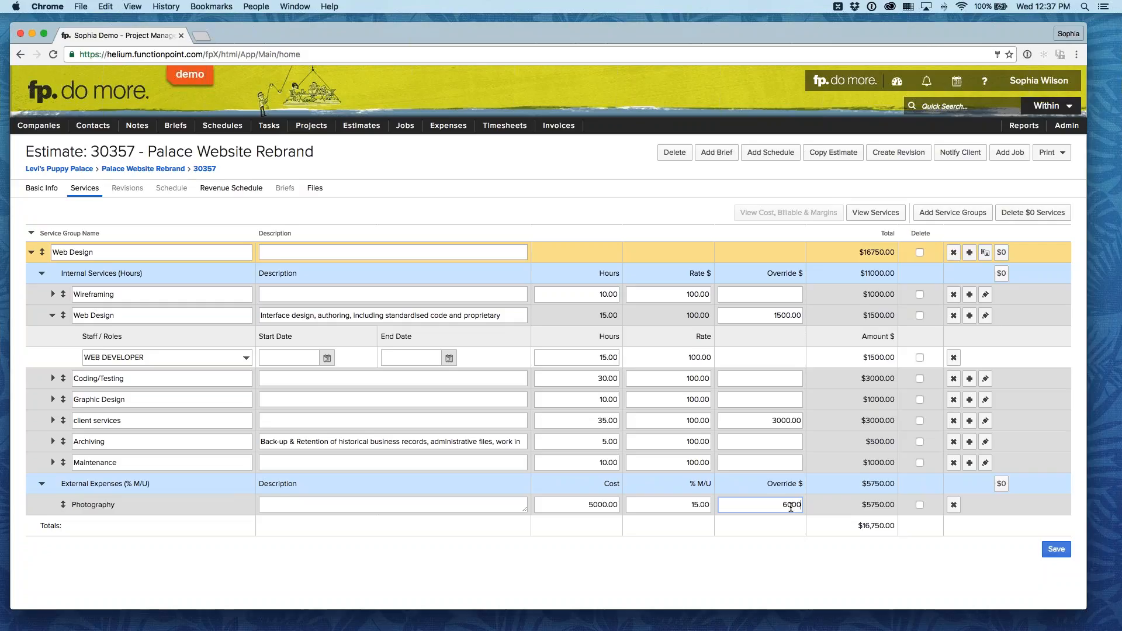
{"action": "type", "text": "0"}
{"action": "left_click", "coordinate": [778, 569]}
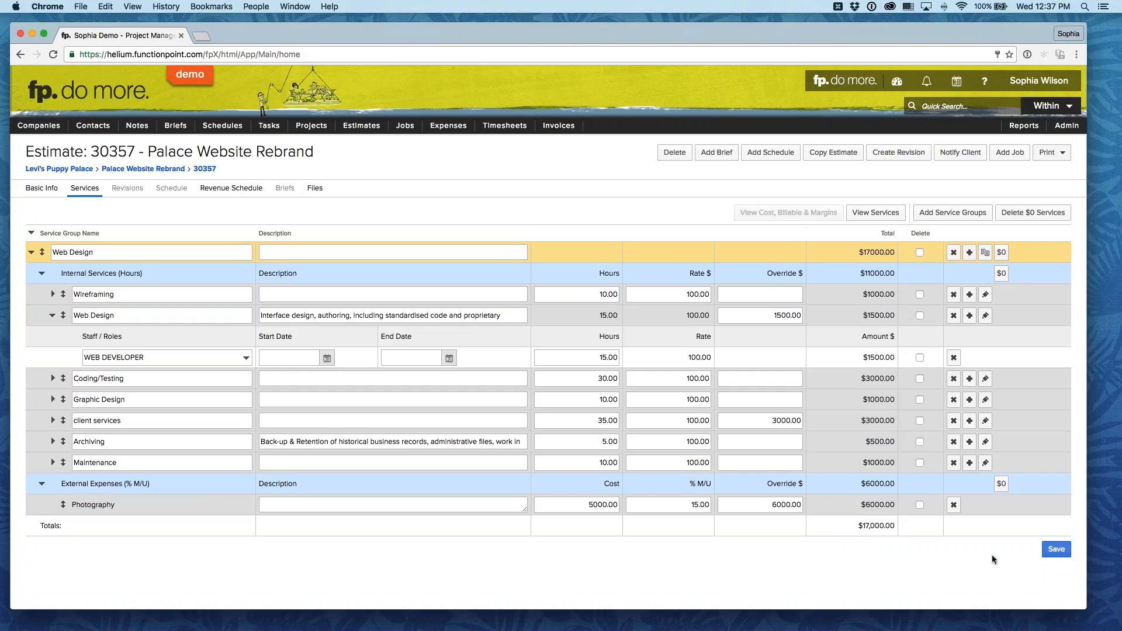
{"action": "left_click", "coordinate": [1061, 551]}
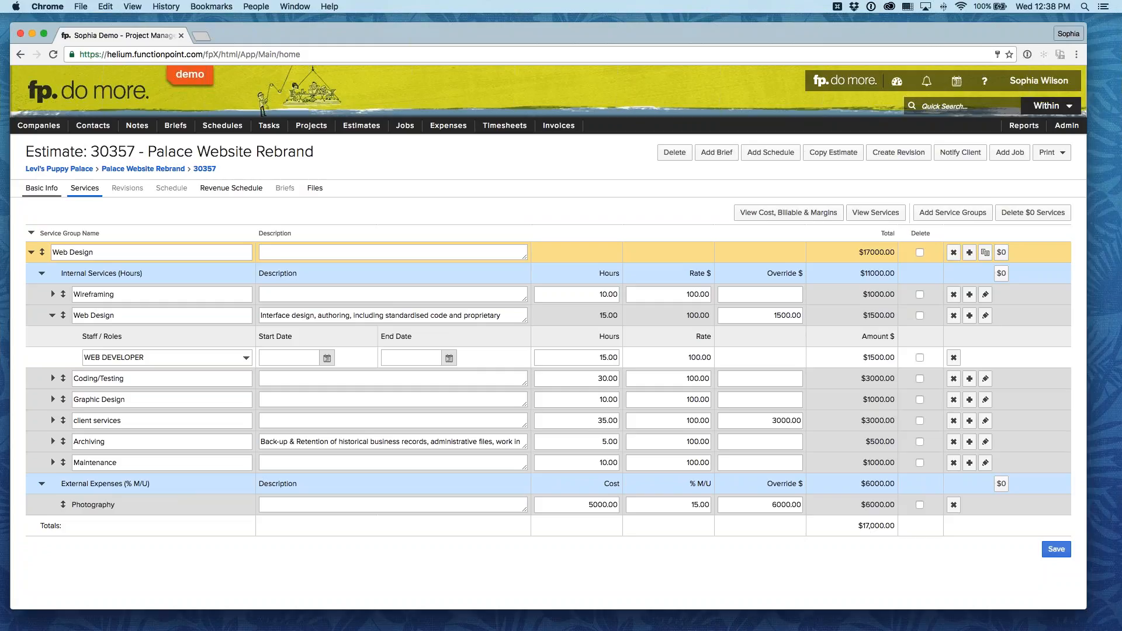
Step: Advance the estimate's approval status to Submitted and on to Approved, continuing past the notice about unsaved changes and revisions
{"action": "left_click", "coordinate": [41, 188]}
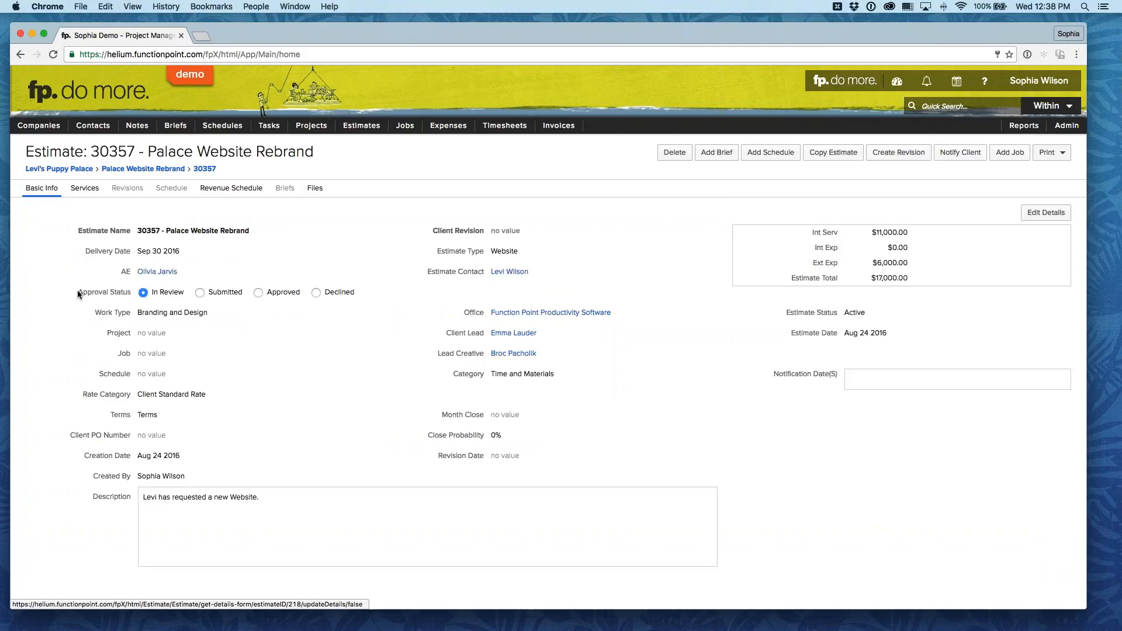
{"action": "left_click_drag", "start_coordinate": [77, 293], "coordinate": [123, 292]}
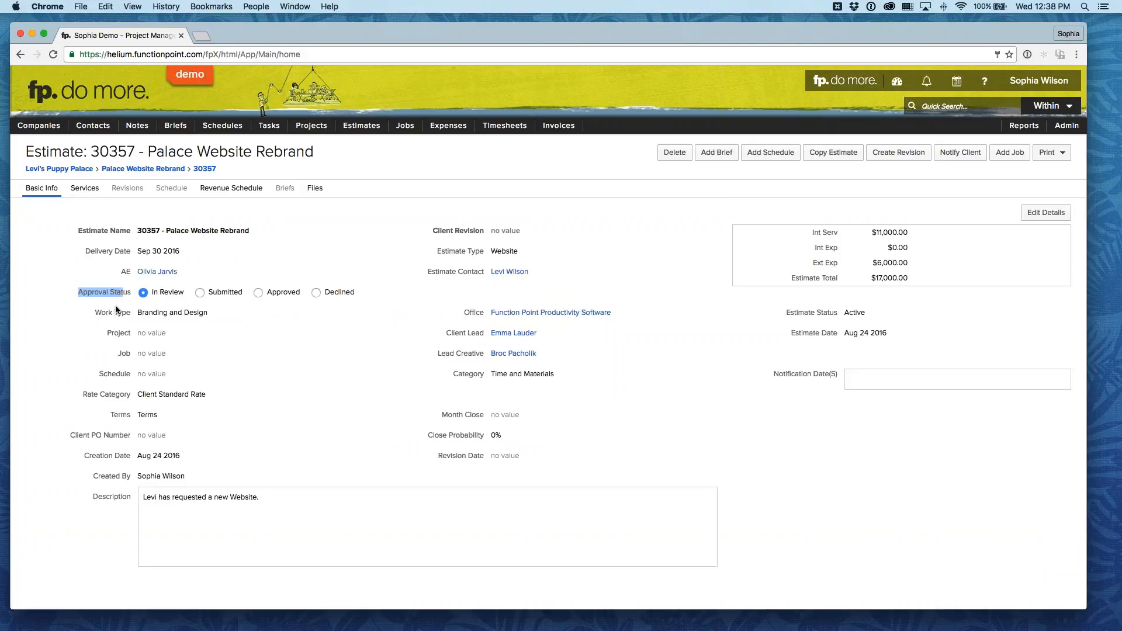
{"action": "left_click", "coordinate": [116, 310]}
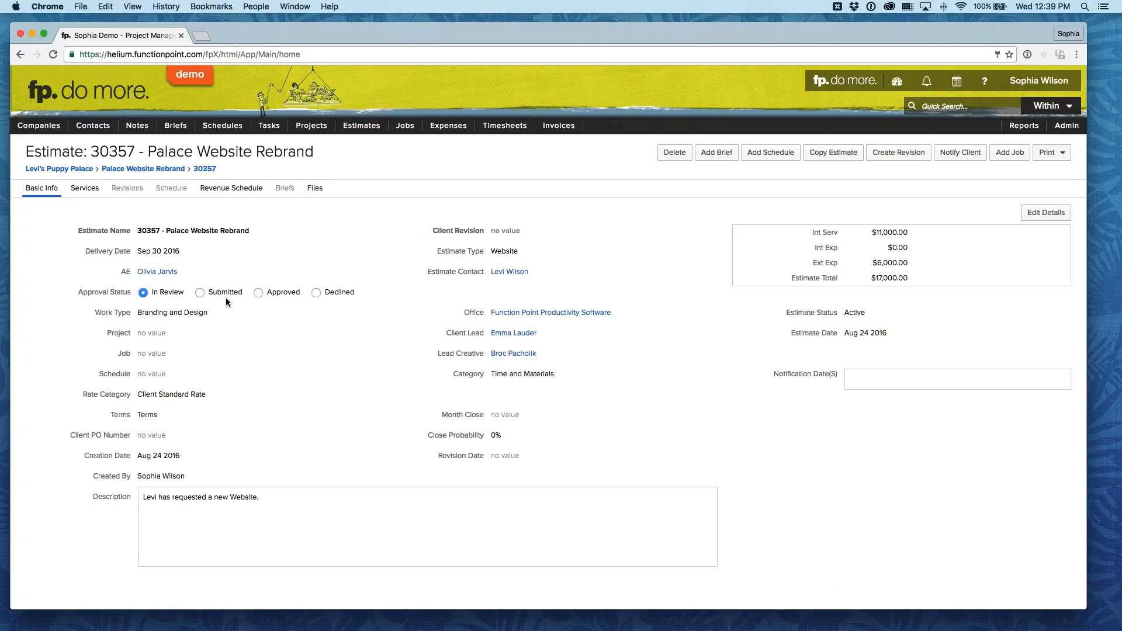
{"action": "left_click", "coordinate": [200, 292]}
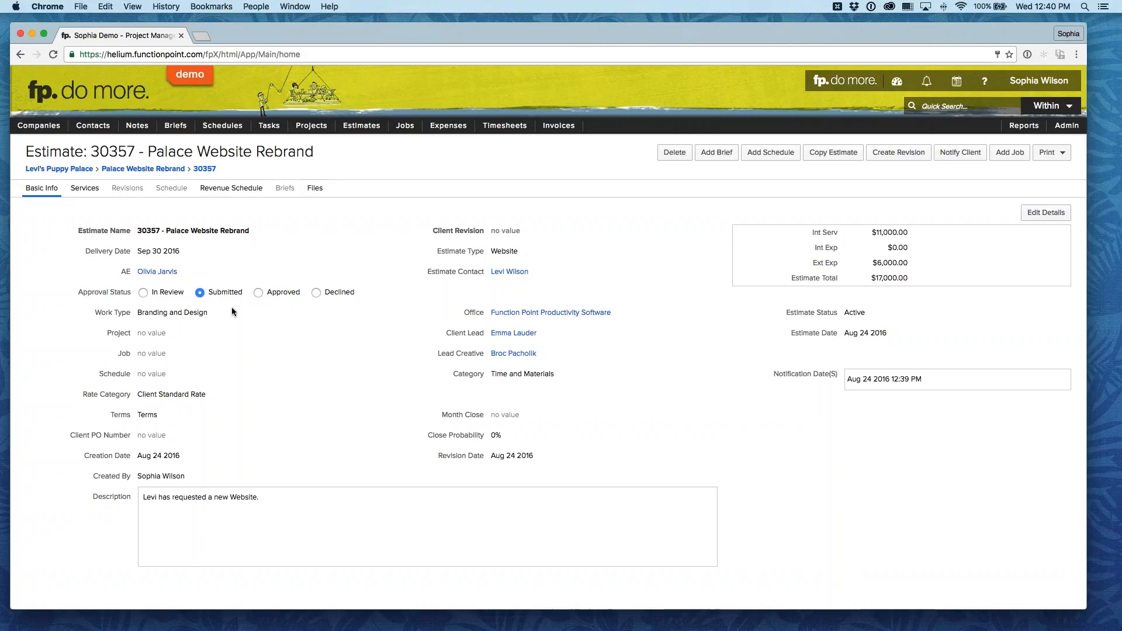
{"action": "left_click", "coordinate": [258, 292]}
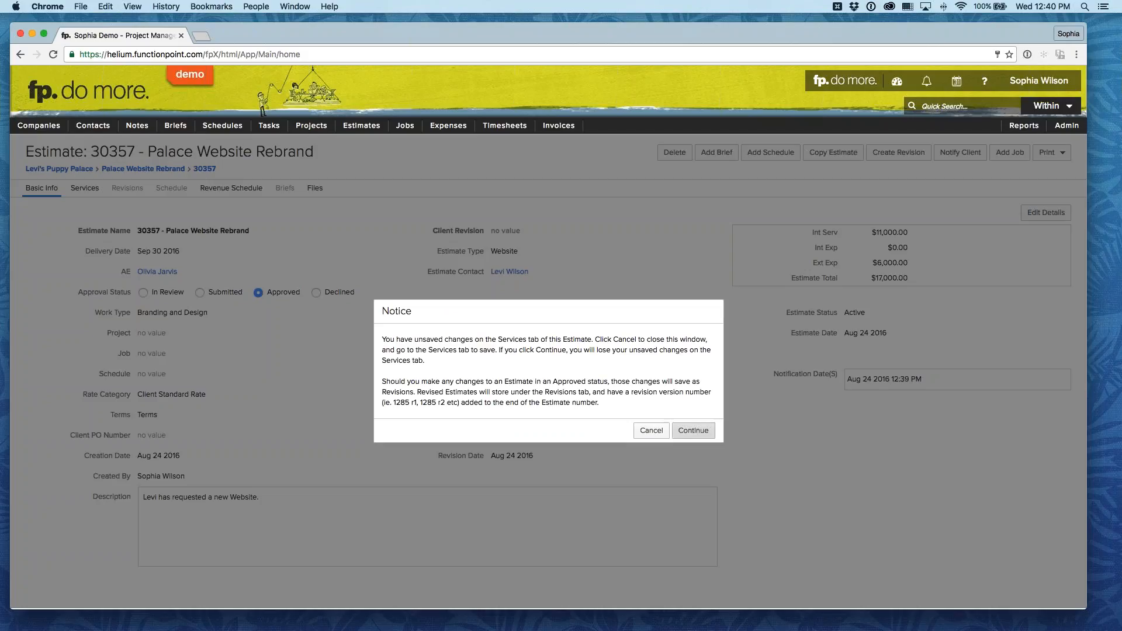
{"action": "left_click", "coordinate": [698, 432]}
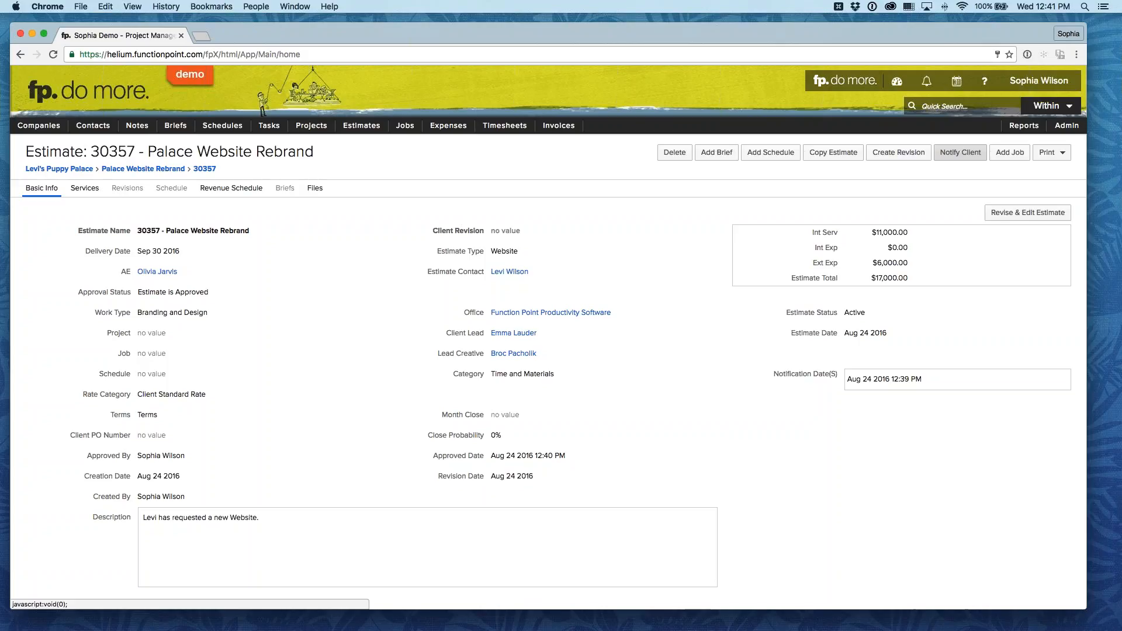
Step: Review the client notification's email content, FP Portal link and estimate PDF options, and cancel without sending
{"action": "left_click", "coordinate": [960, 152]}
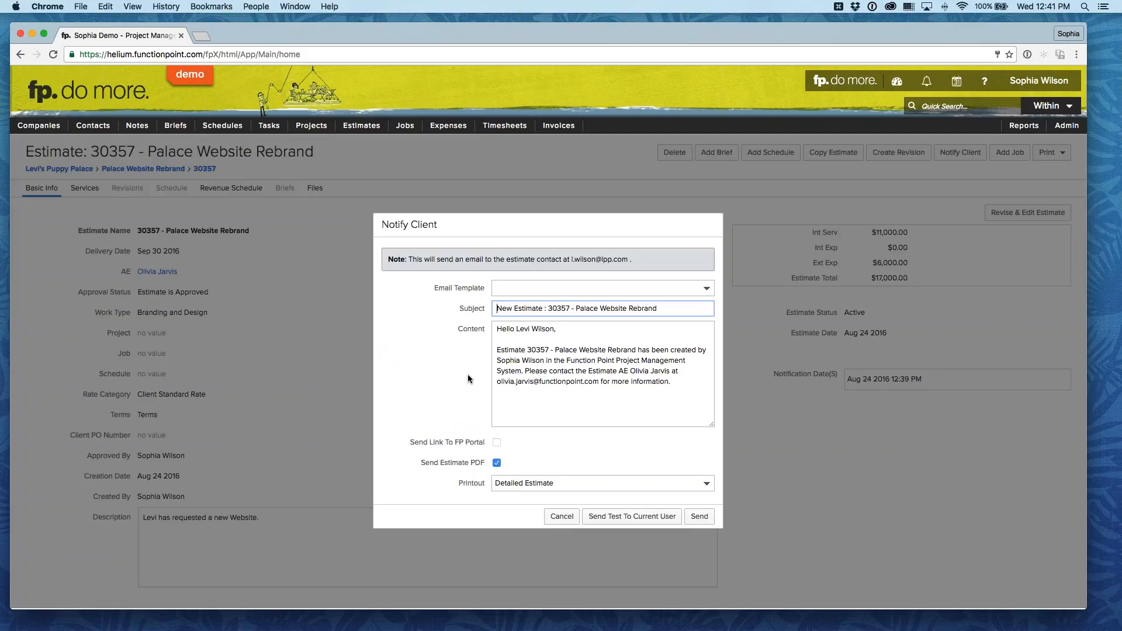
{"action": "left_click_drag", "start_coordinate": [459, 227], "coordinate": [491, 184]}
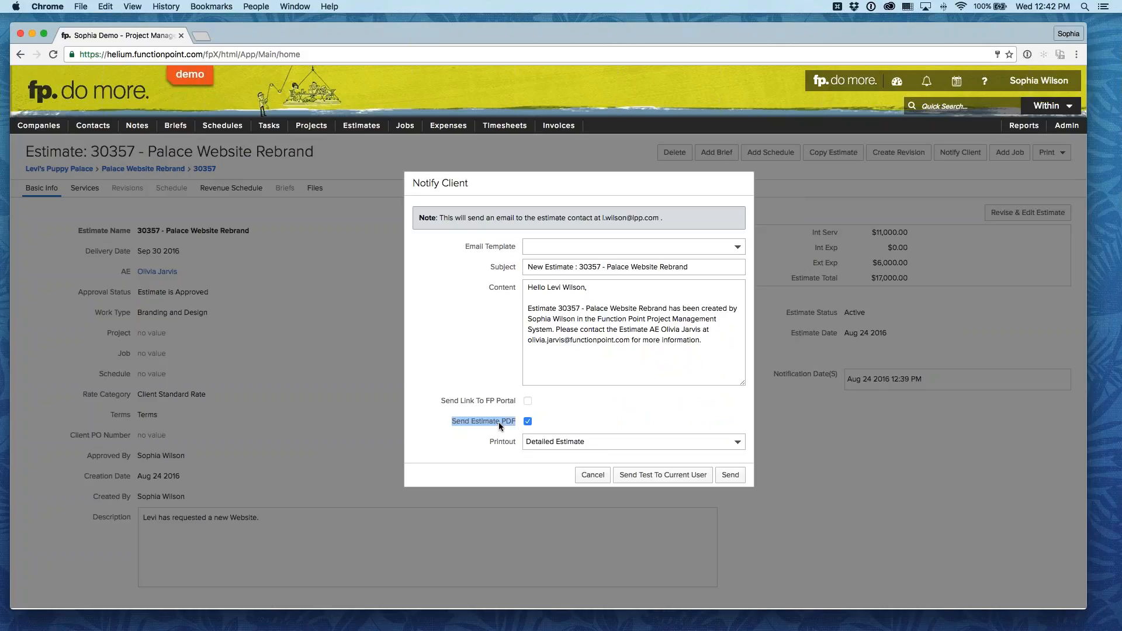
{"action": "left_click", "coordinate": [470, 401]}
{"action": "left_click", "coordinate": [602, 475]}
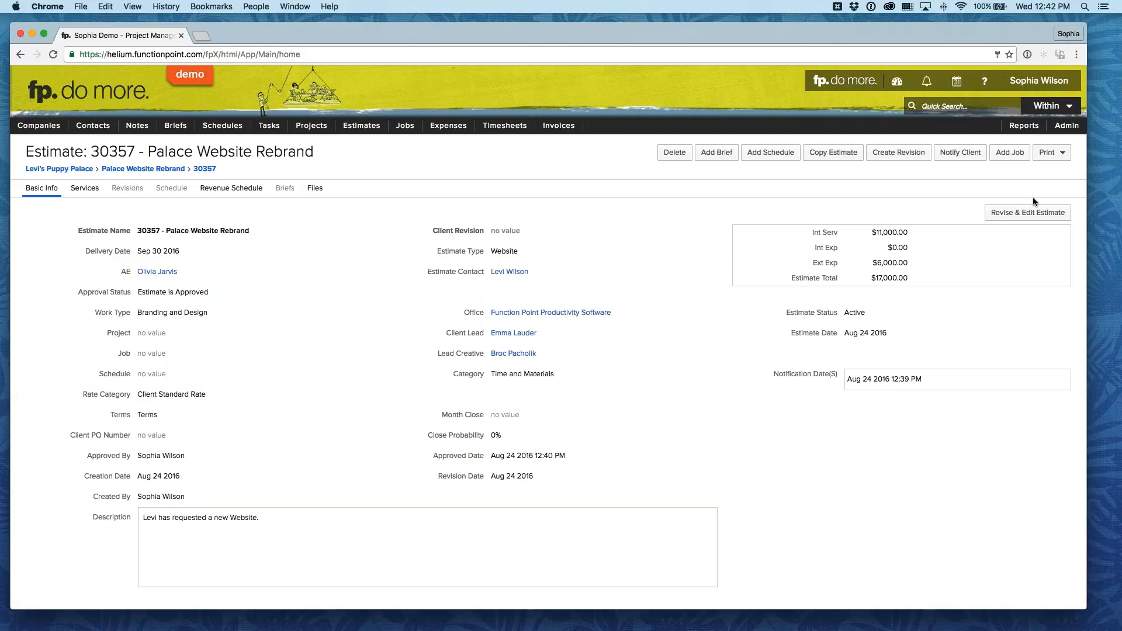
Step: Preview the Simple Estimate printout, examine its scope of work and terms, and close the preview
{"action": "left_click", "coordinate": [1053, 158]}
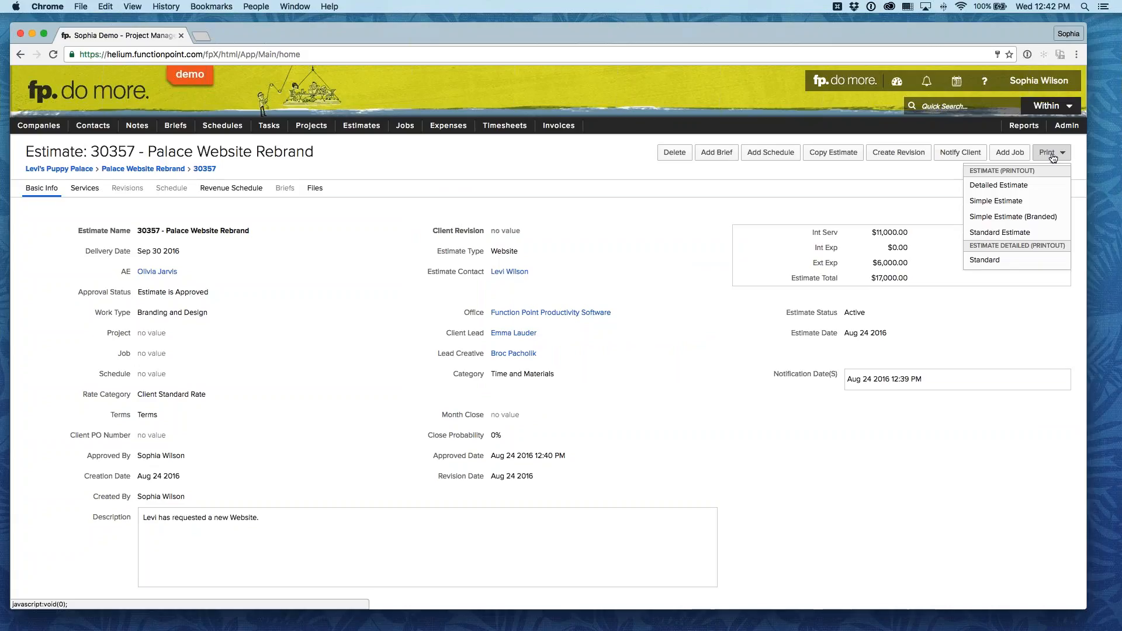
{"action": "left_click", "coordinate": [1035, 205]}
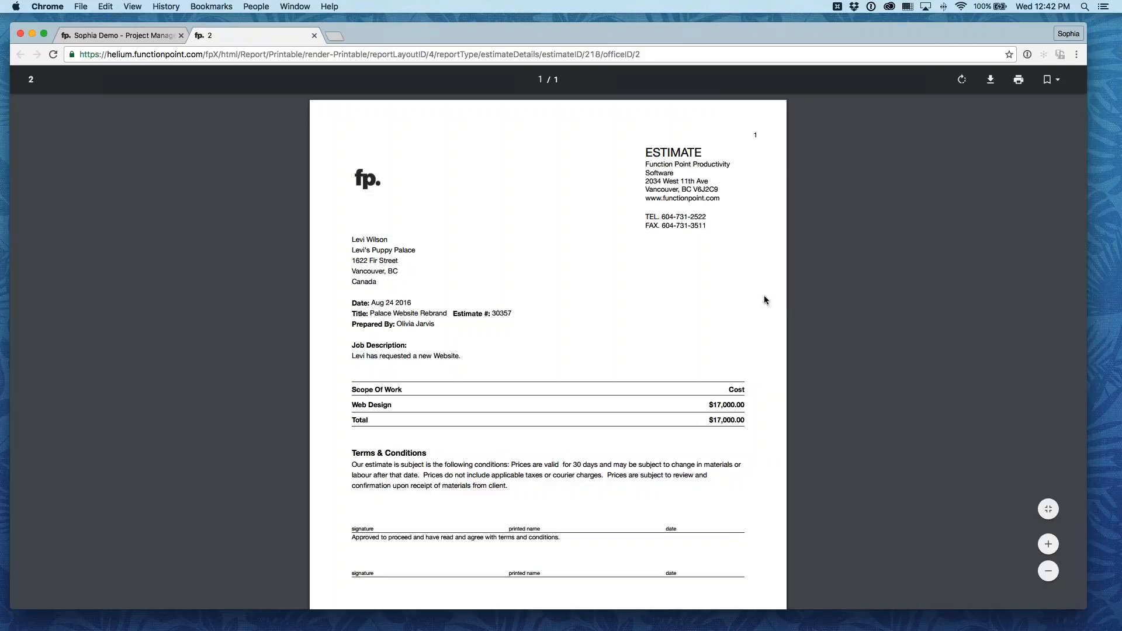
{"action": "scroll", "coordinate": [763, 297], "scroll_direction": "down", "scroll_amount": 3}
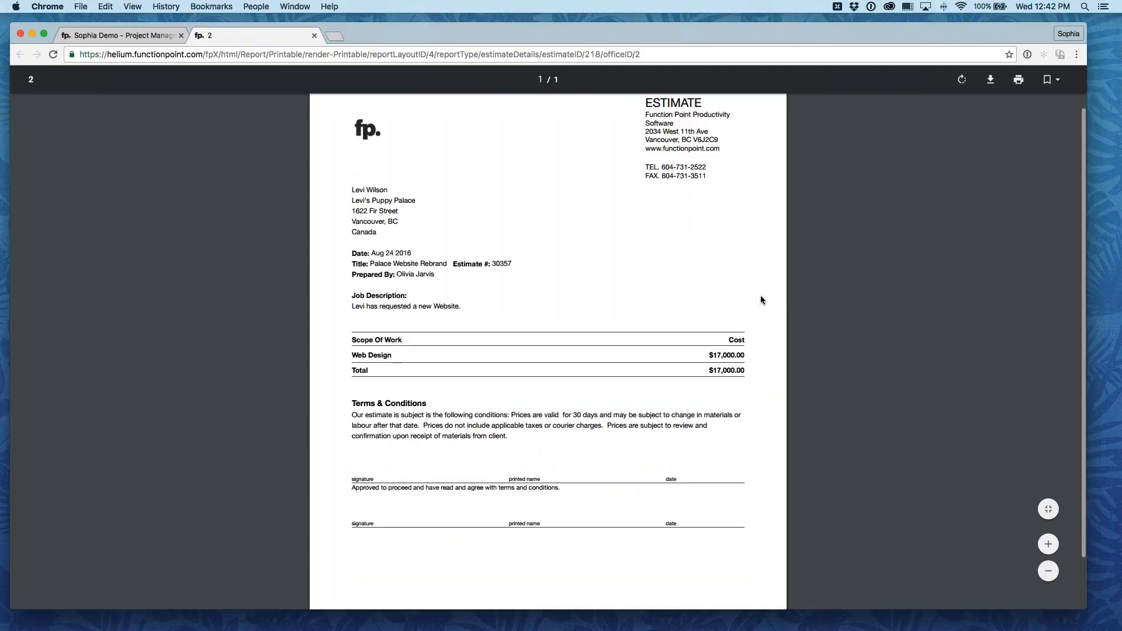
{"action": "scroll", "coordinate": [759, 295], "scroll_direction": "up", "scroll_amount": 3}
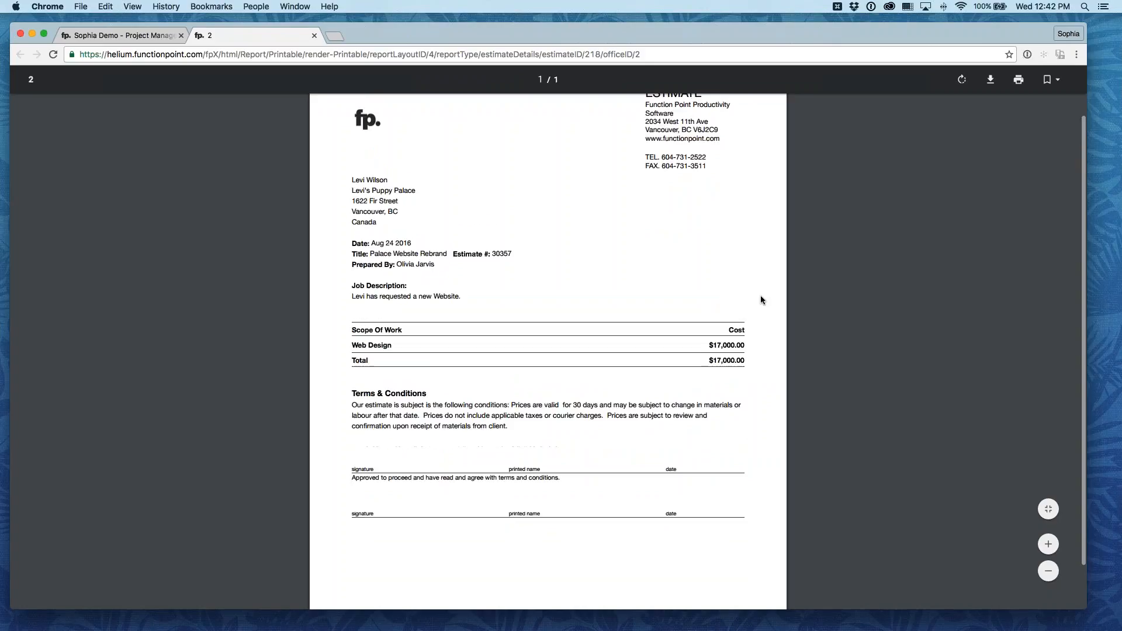
{"action": "scroll", "coordinate": [759, 299], "scroll_direction": "up", "scroll_amount": 1}
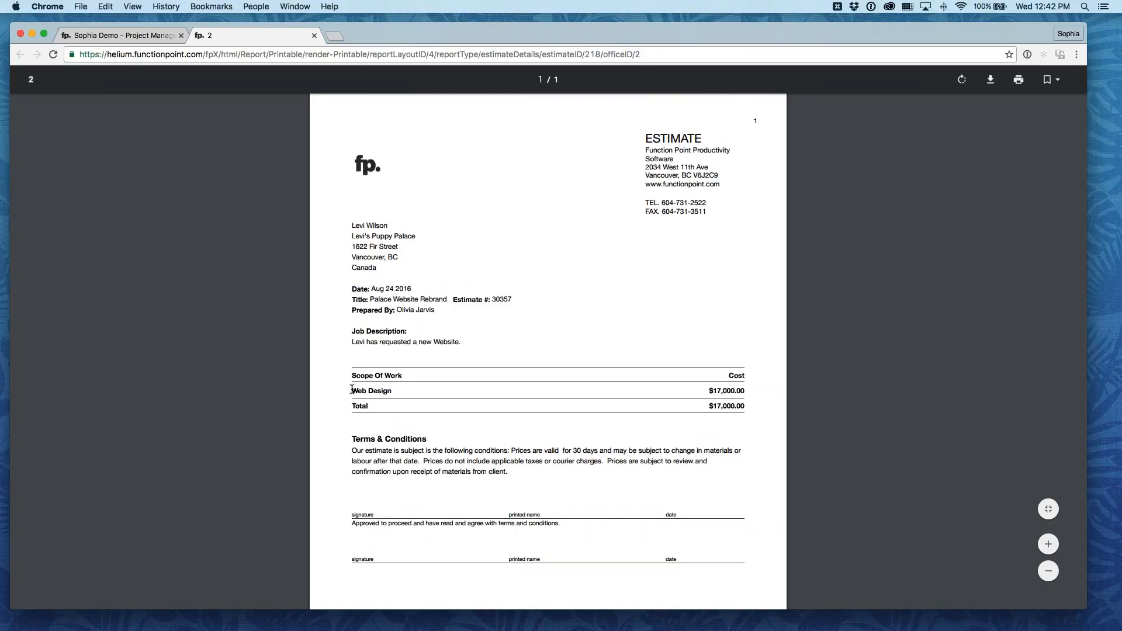
{"action": "left_click_drag", "start_coordinate": [352, 389], "coordinate": [405, 389]}
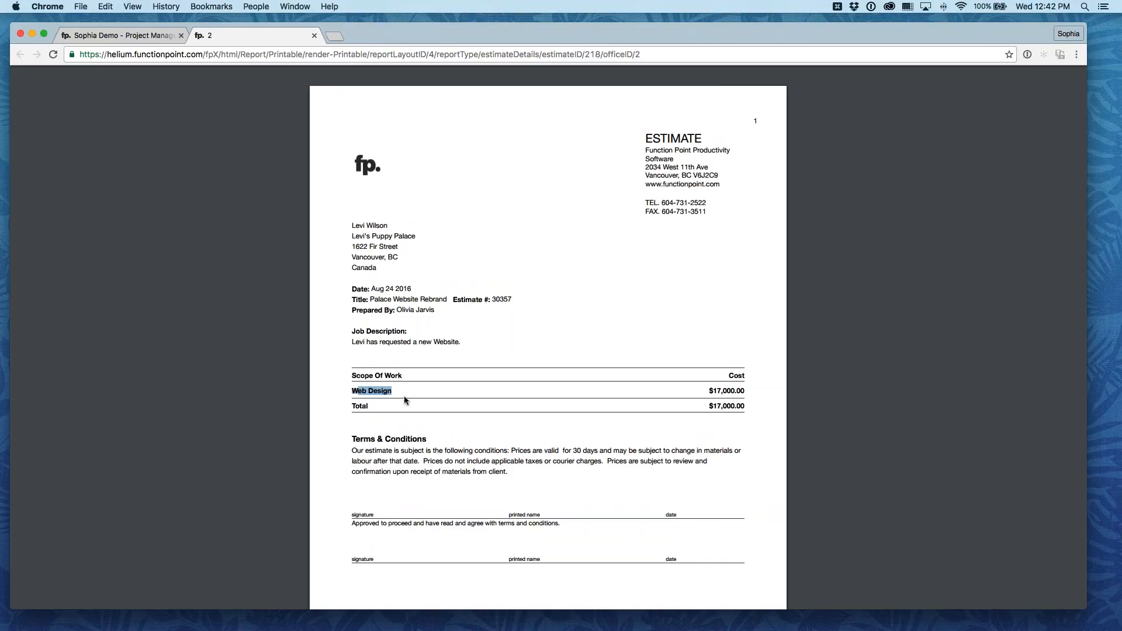
{"action": "left_click", "coordinate": [314, 36]}
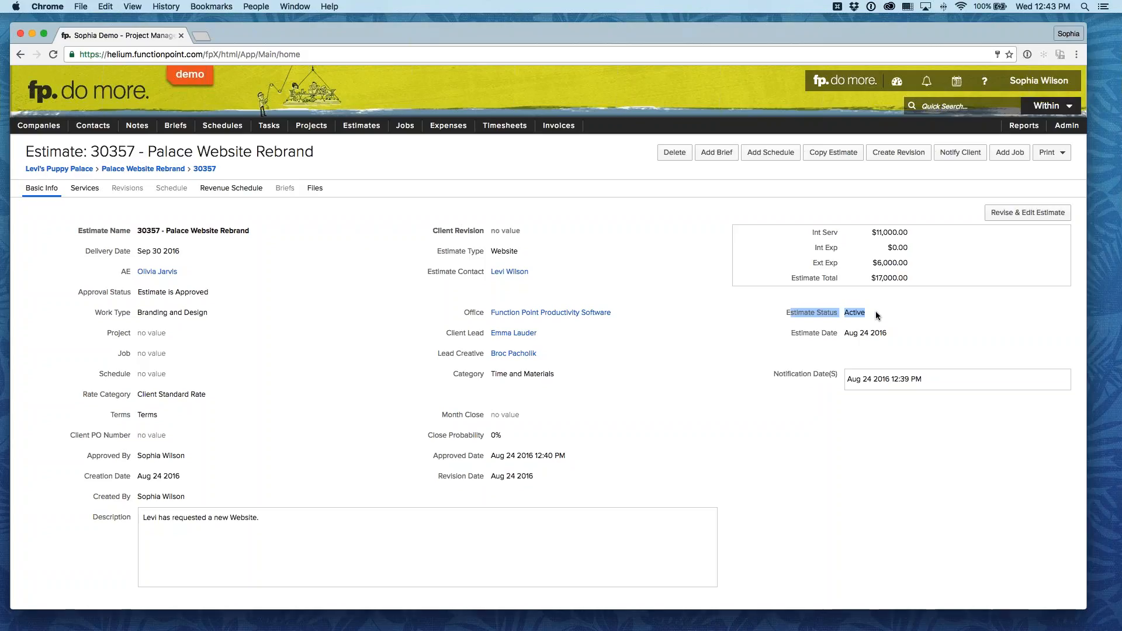
Step: Revise the approved estimate by replacing the estimate contact with another contact at the company, and submit the revision
{"action": "left_click", "coordinate": [875, 311]}
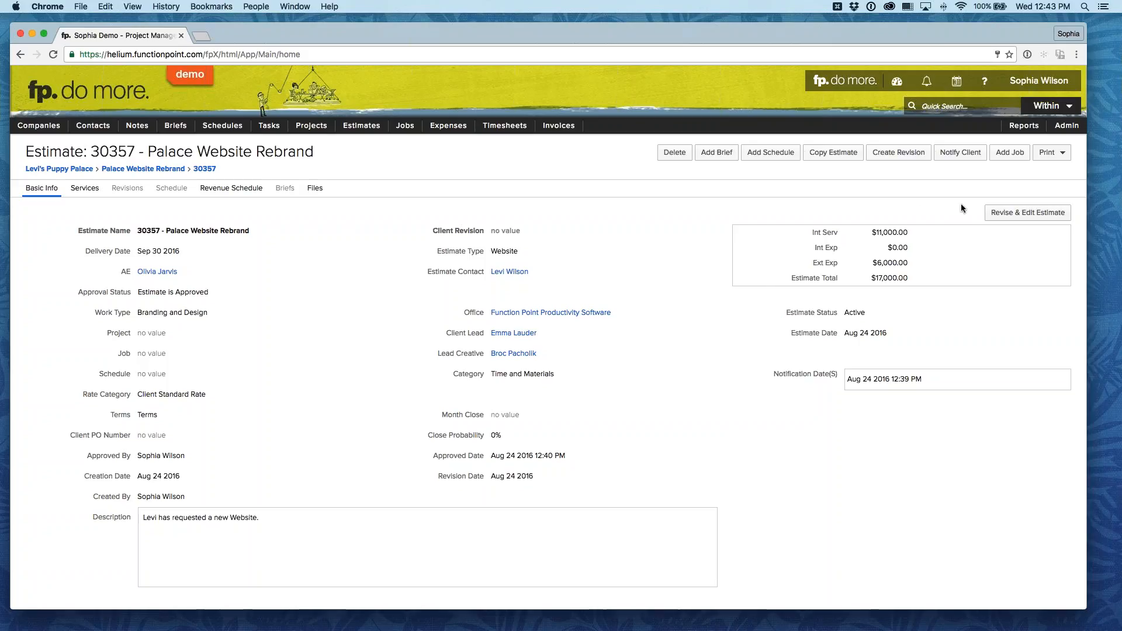
{"action": "left_click", "coordinate": [1052, 213]}
{"action": "left_click", "coordinate": [697, 398]}
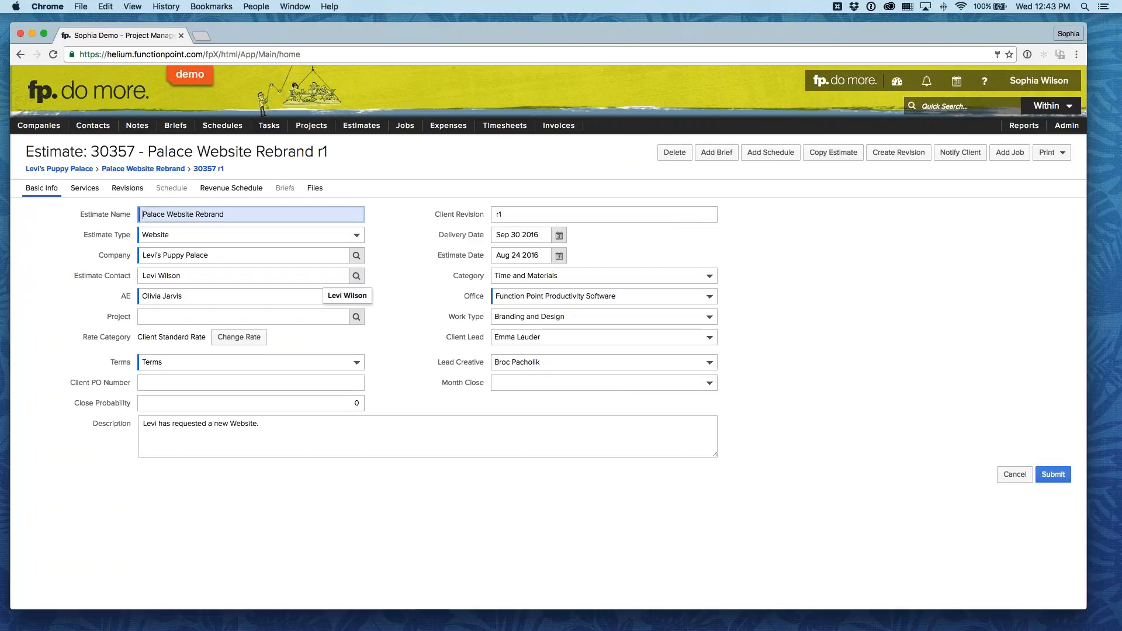
{"action": "left_click", "coordinate": [311, 276]}
{"action": "type", "text": "stella"}
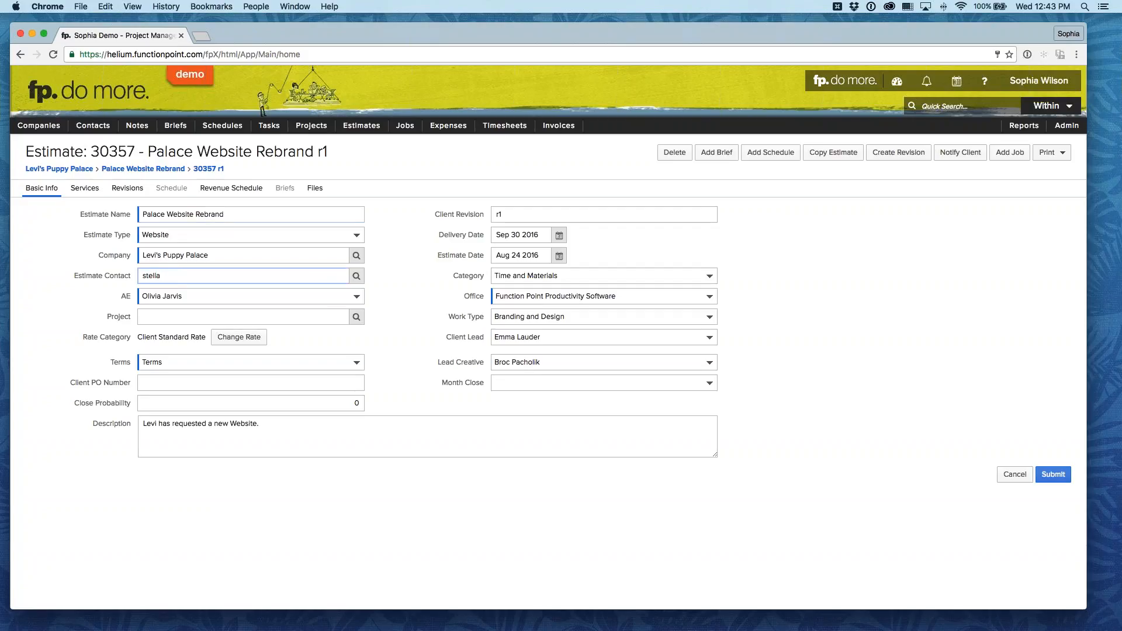
{"action": "left_click", "coordinate": [428, 293]}
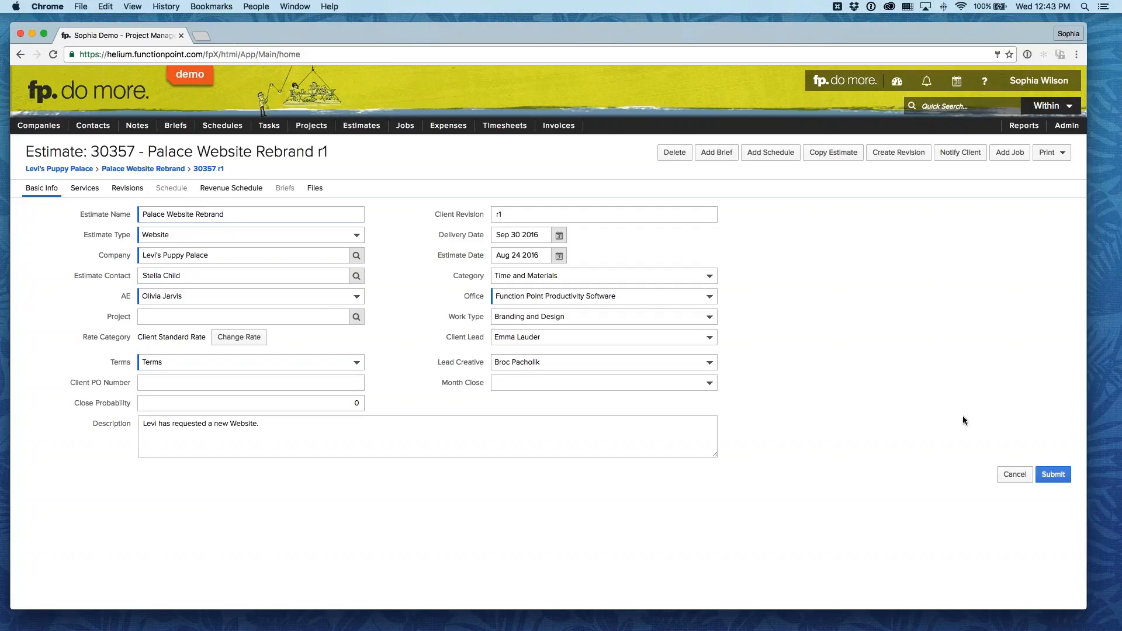
{"action": "left_click", "coordinate": [1053, 474]}
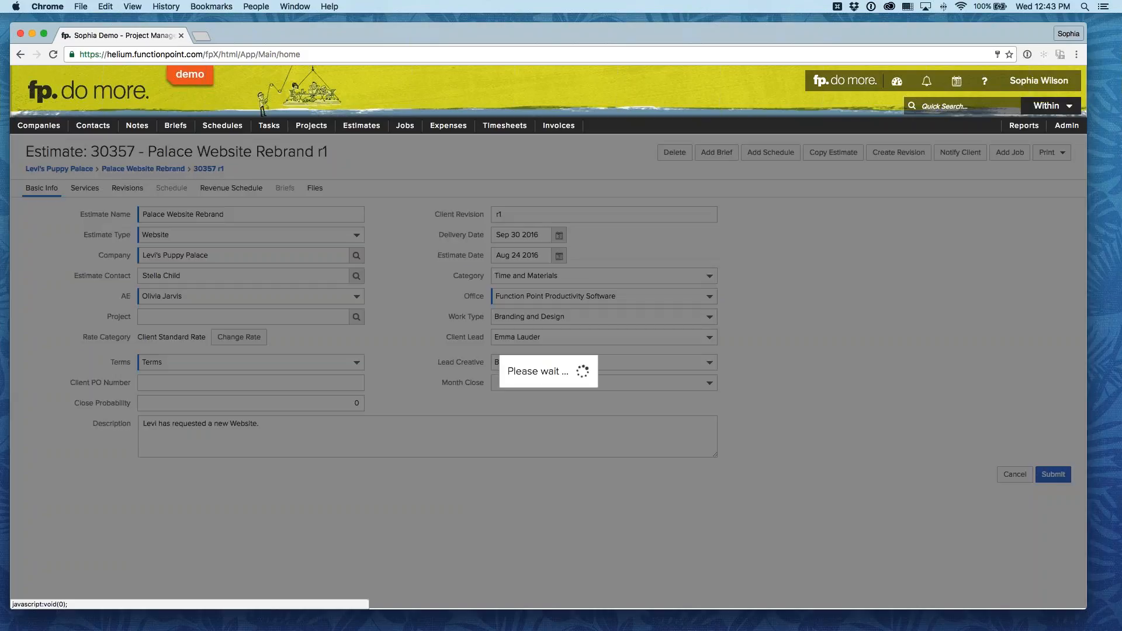
{"action": "left_click", "coordinate": [695, 427]}
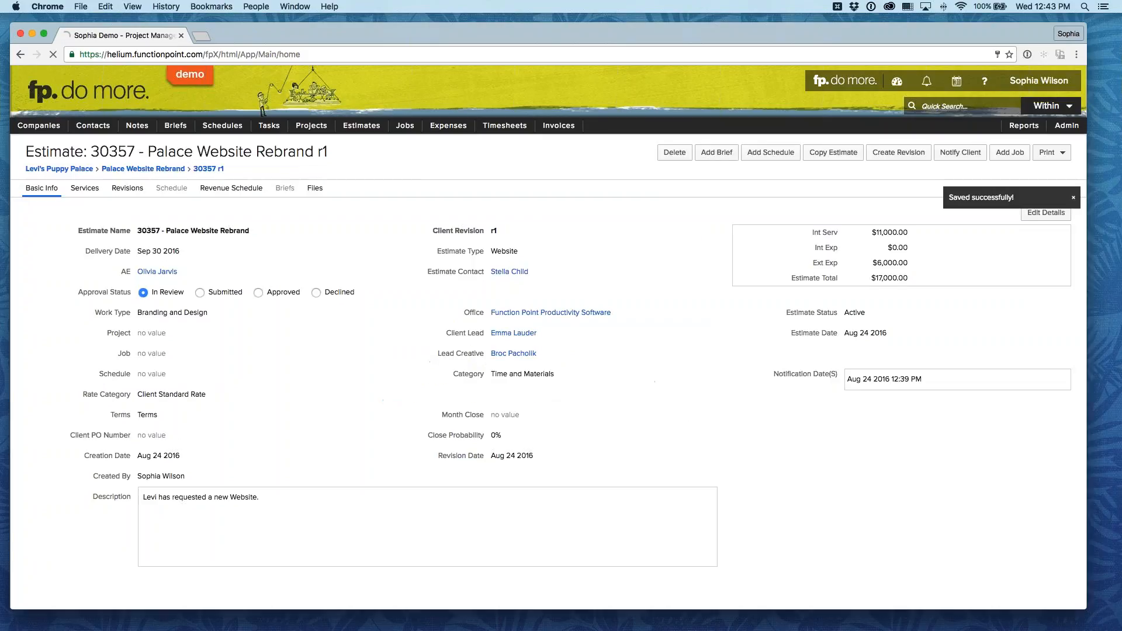
Step: List the estimate's revisions and open the original Palace Website Rebrand version to check its estimate status
{"action": "left_click", "coordinate": [127, 188]}
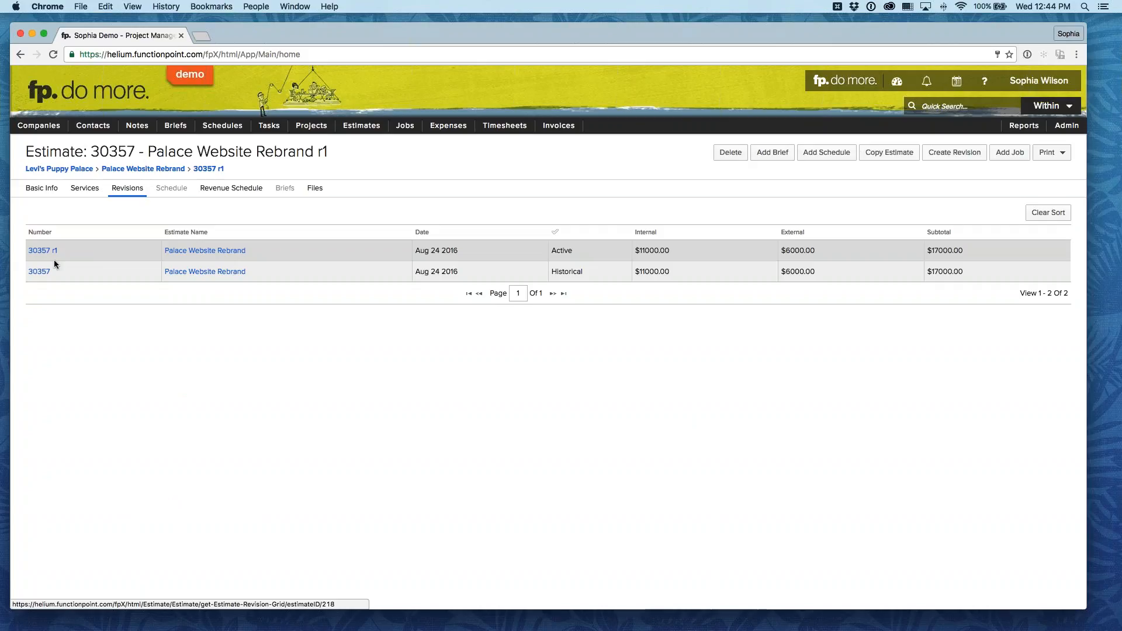
{"action": "left_click", "coordinate": [193, 272]}
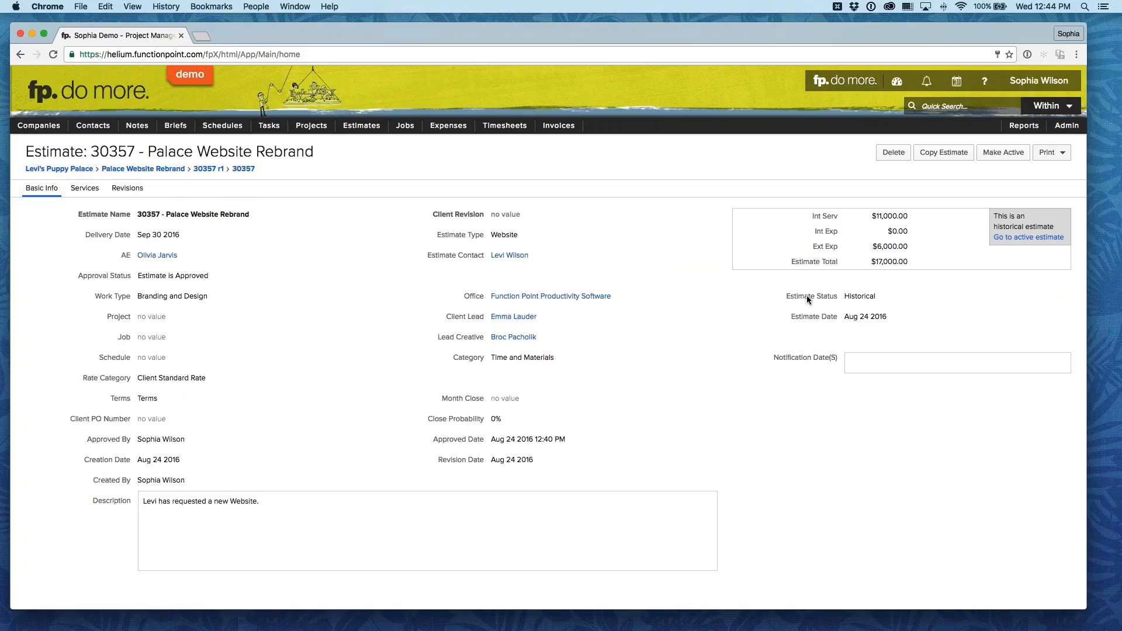
{"action": "left_click", "coordinate": [887, 298]}
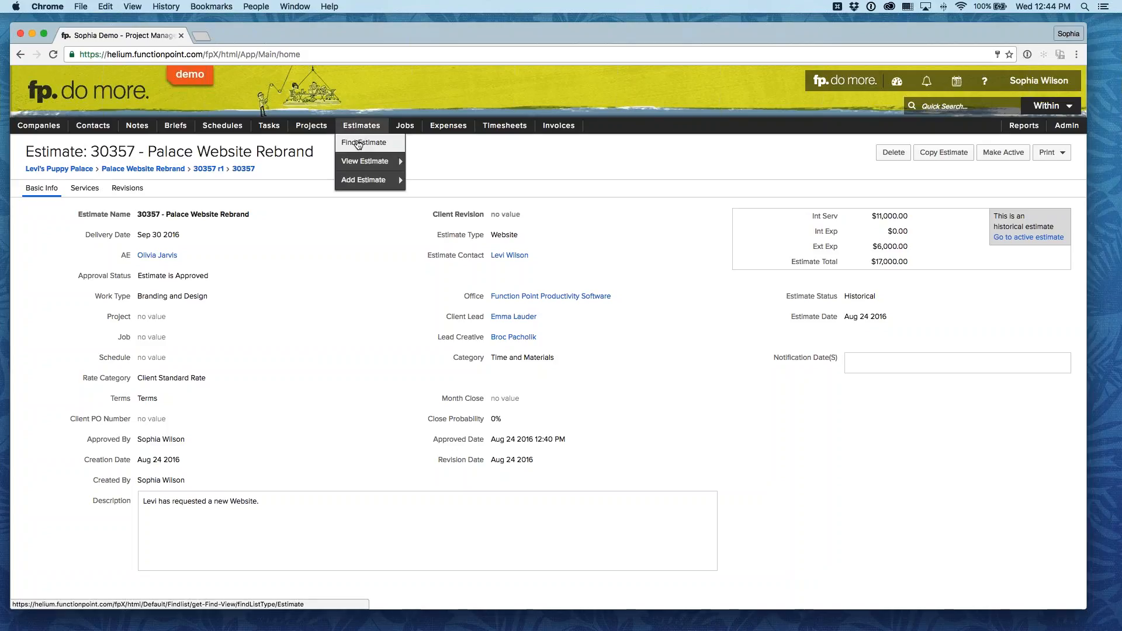
Step: Find the Palace Website Rebrand estimate among the active estimates by its estimate number
{"action": "left_click", "coordinate": [359, 143]}
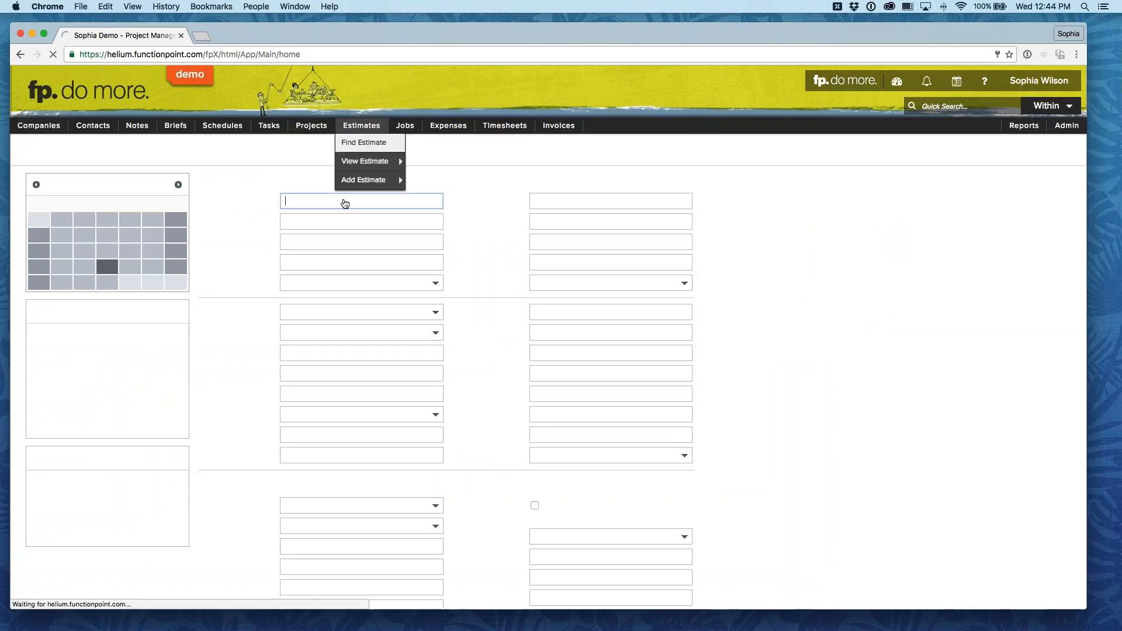
{"action": "type", "text": "30357"}
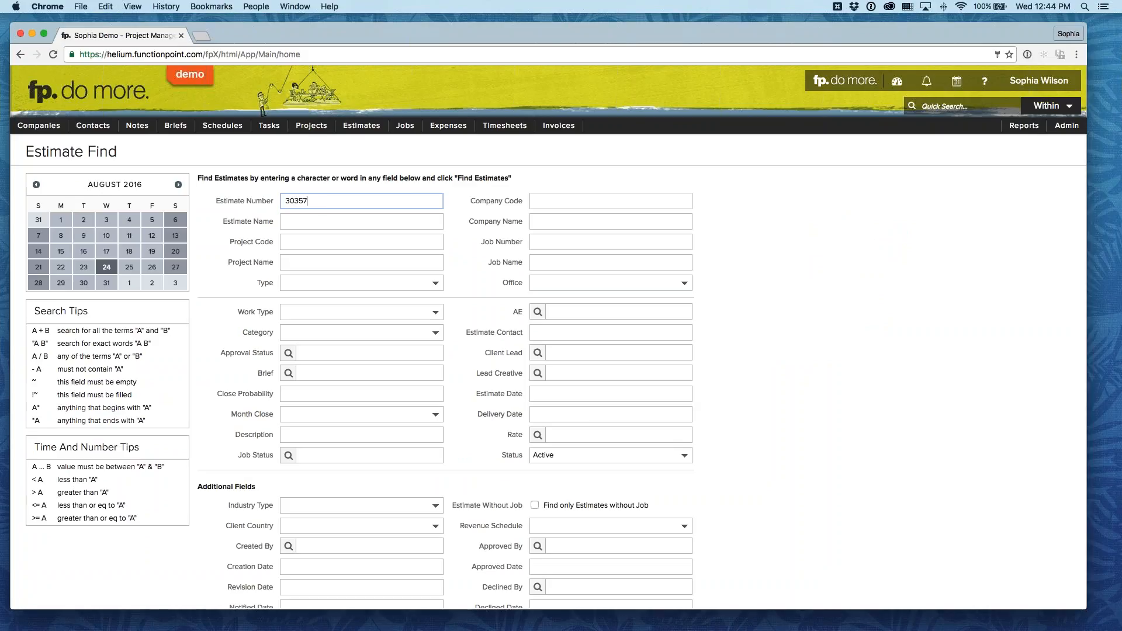
{"action": "key", "text": "Return"}
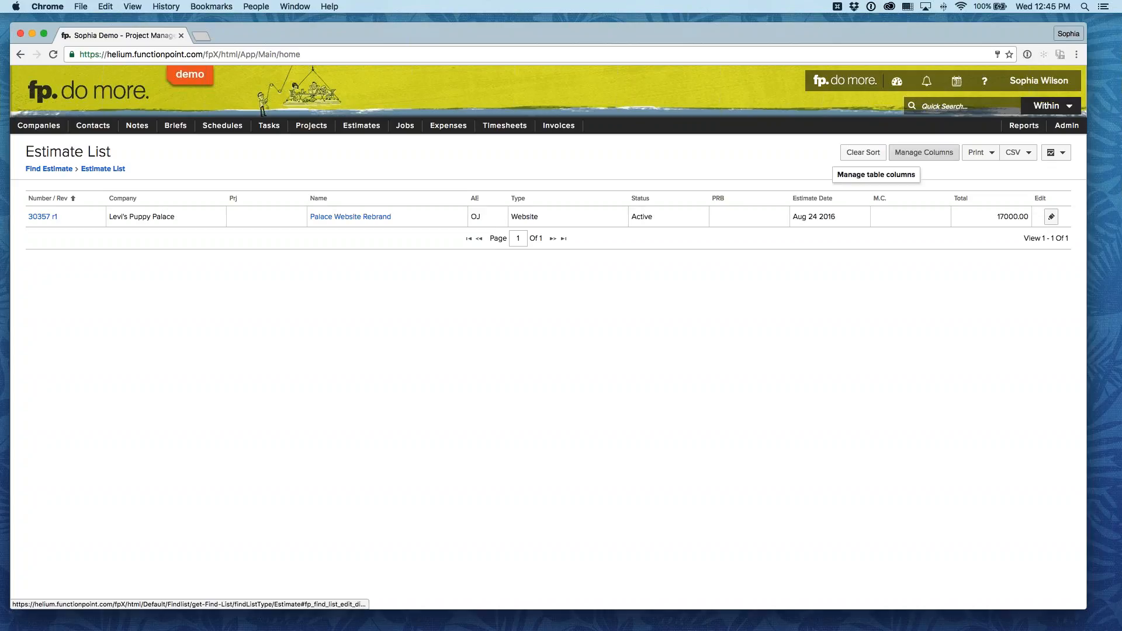
Step: Add the Approval Status column after Type in the estimate list, remove the Status column, and save the column setup
{"action": "left_click", "coordinate": [926, 156]}
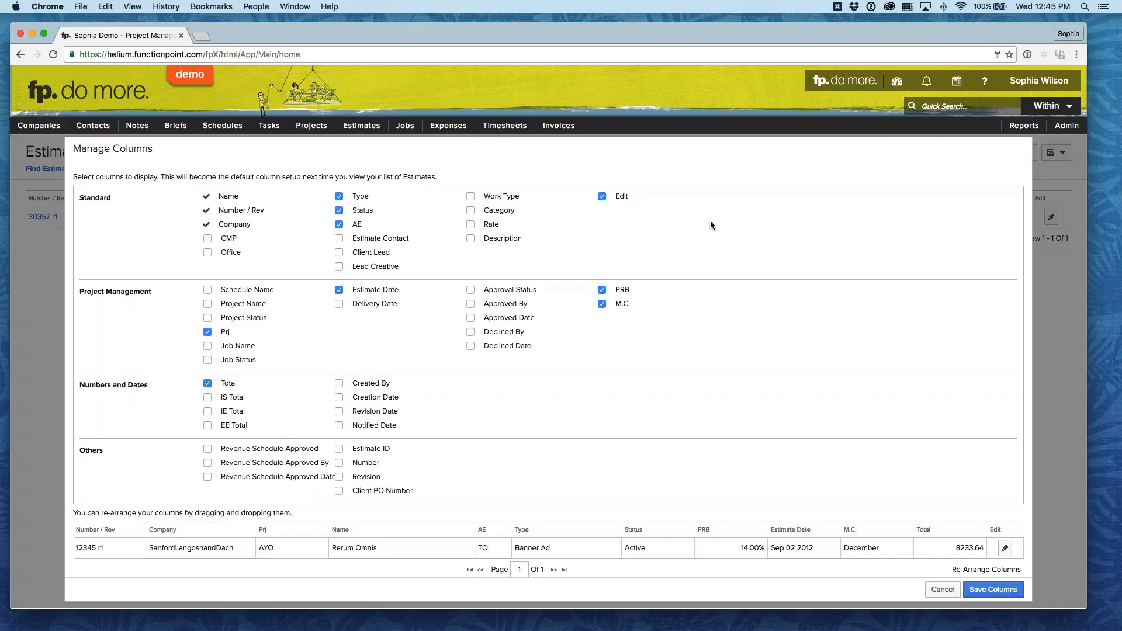
{"action": "left_click_drag", "start_coordinate": [484, 290], "coordinate": [545, 290]}
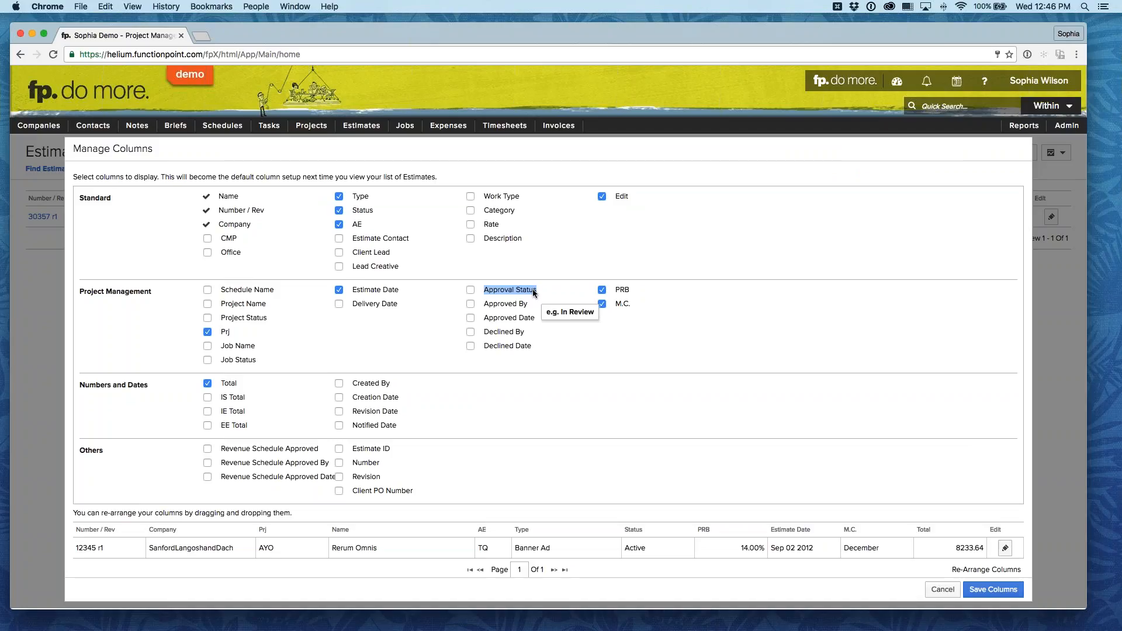
{"action": "left_click", "coordinate": [471, 290]}
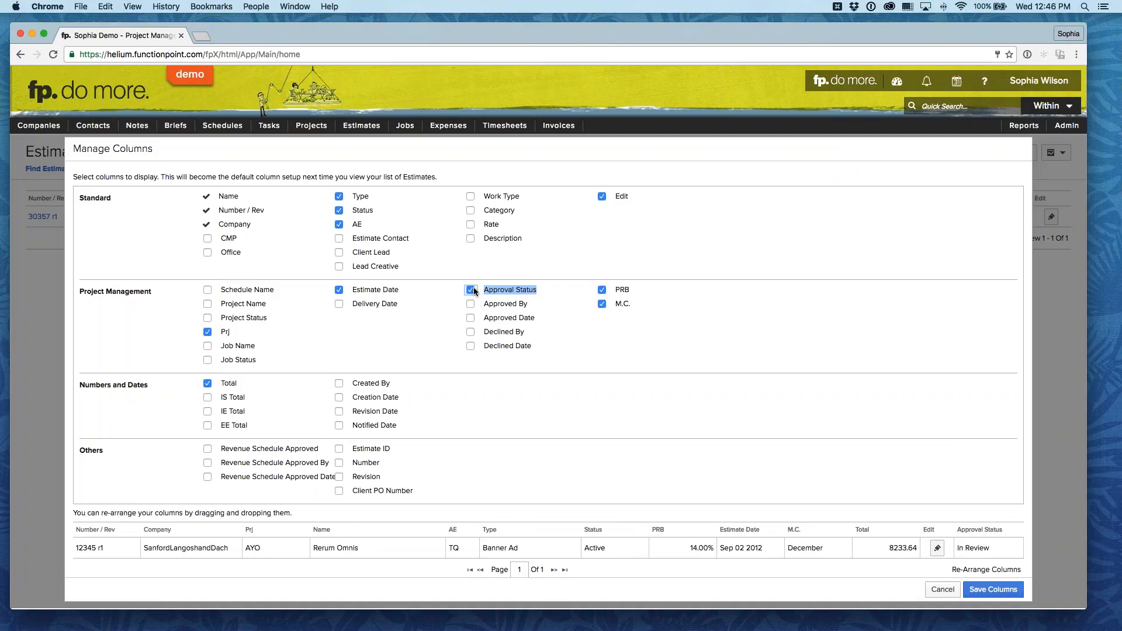
{"action": "left_click_drag", "start_coordinate": [979, 530], "coordinate": [613, 525]}
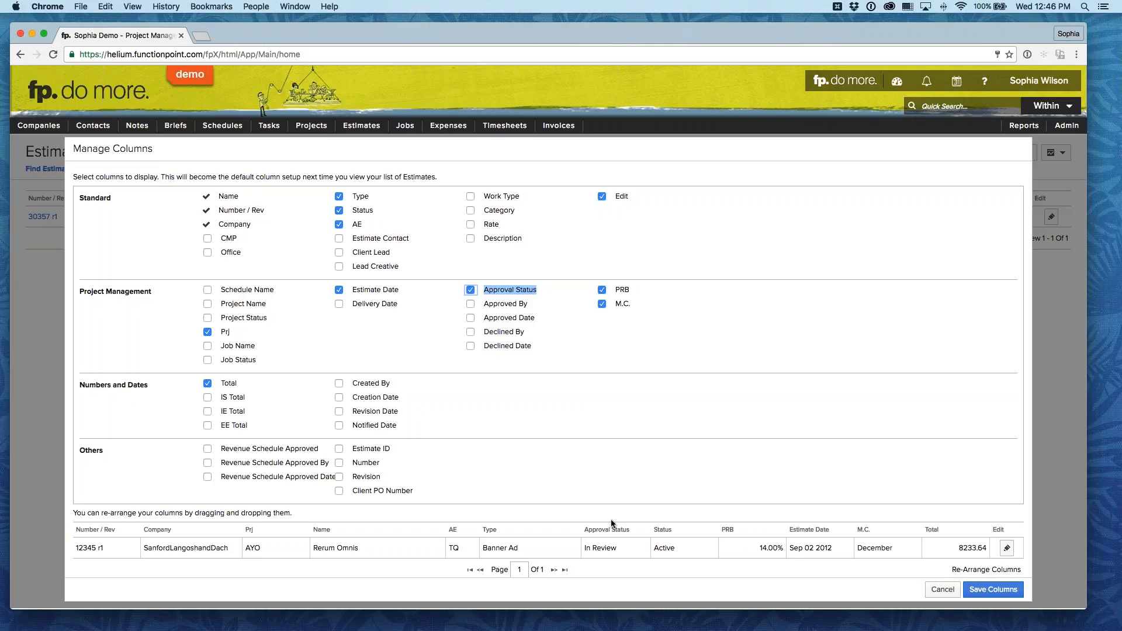
{"action": "left_click", "coordinate": [549, 413]}
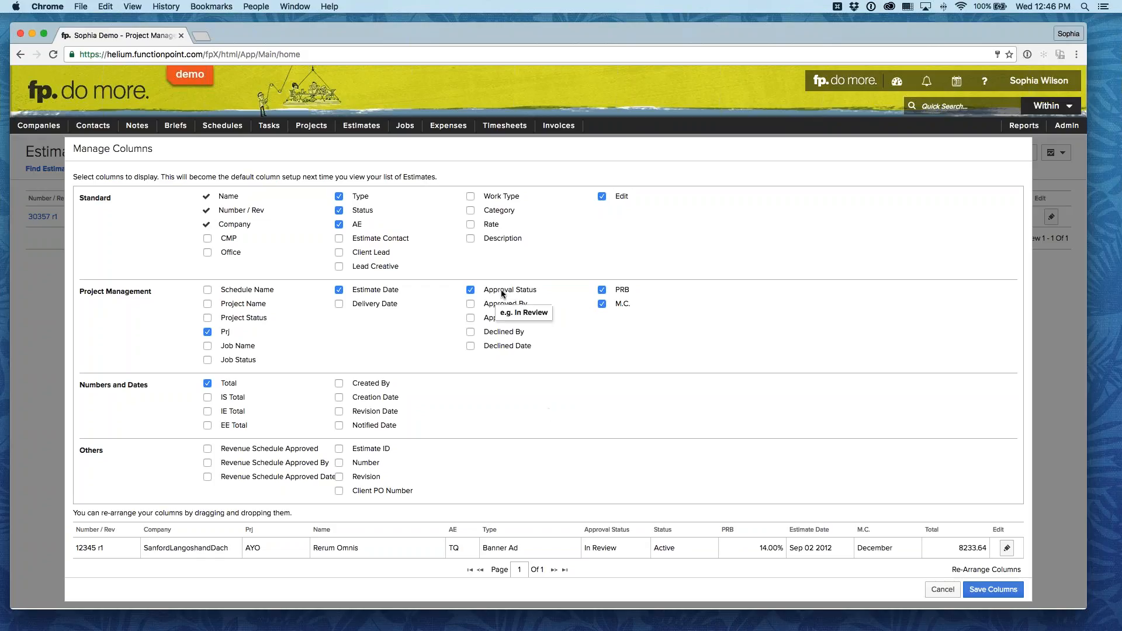
{"action": "left_click", "coordinate": [340, 210]}
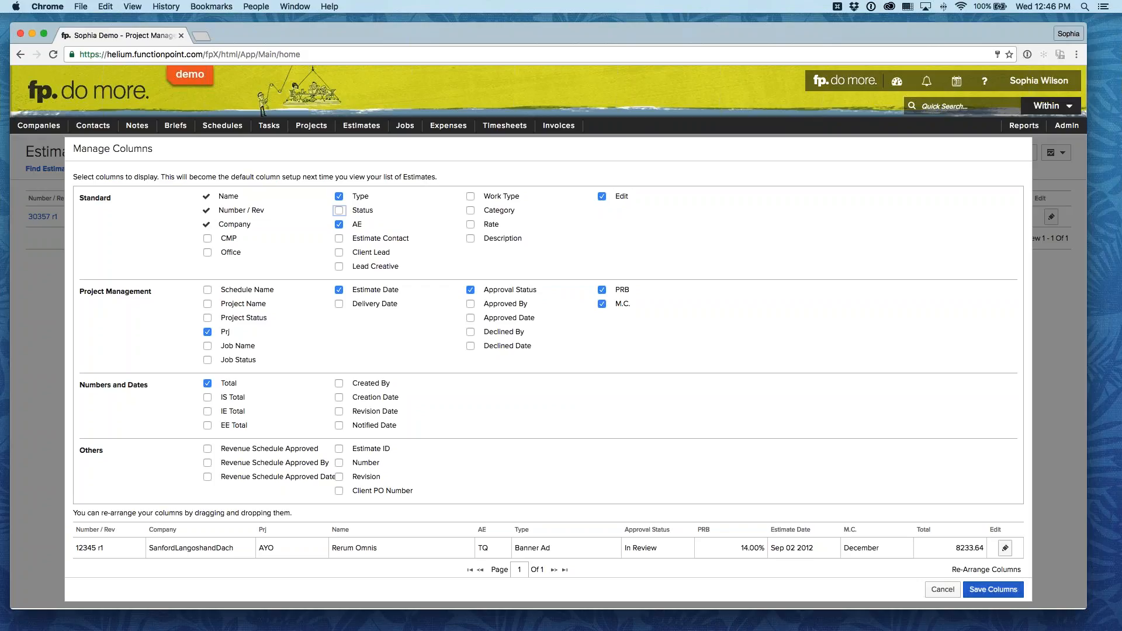
{"action": "left_click", "coordinate": [993, 589]}
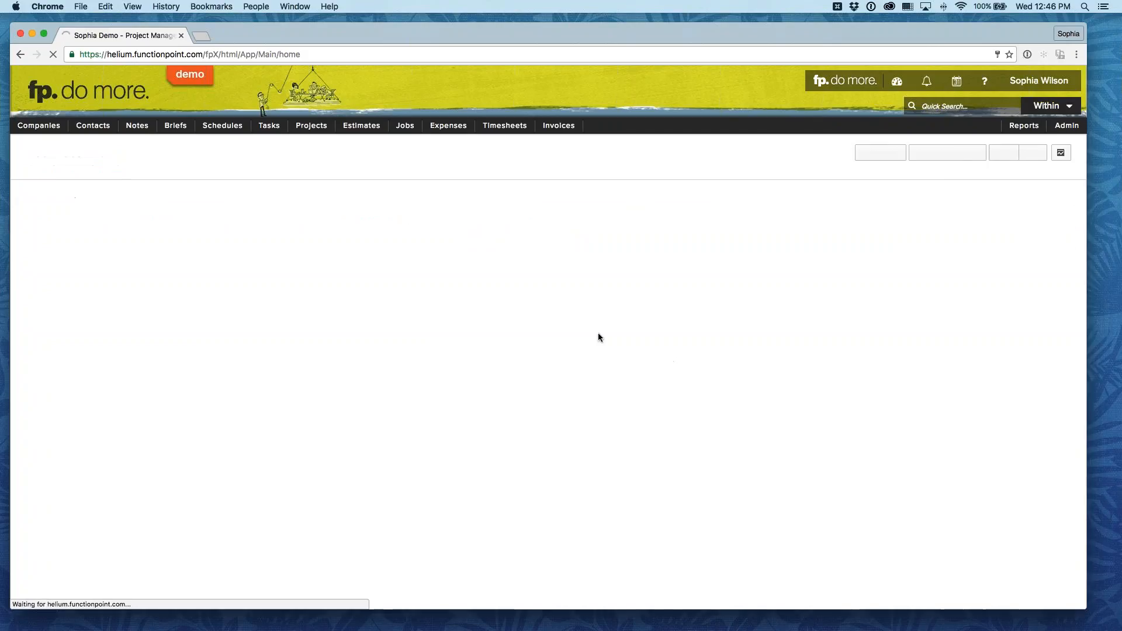
Step: Open the estimate search form and examine the options available for Status
{"action": "left_click", "coordinate": [362, 143]}
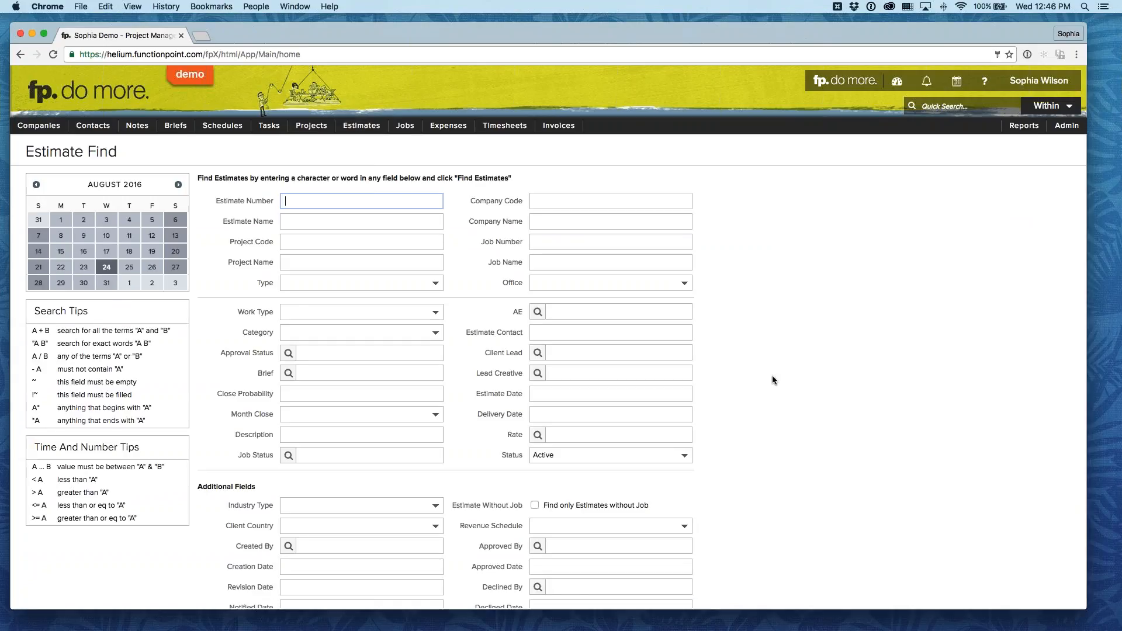
{"action": "scroll", "coordinate": [772, 375], "scroll_direction": "down", "scroll_amount": 2}
{"action": "left_click", "coordinate": [657, 414]}
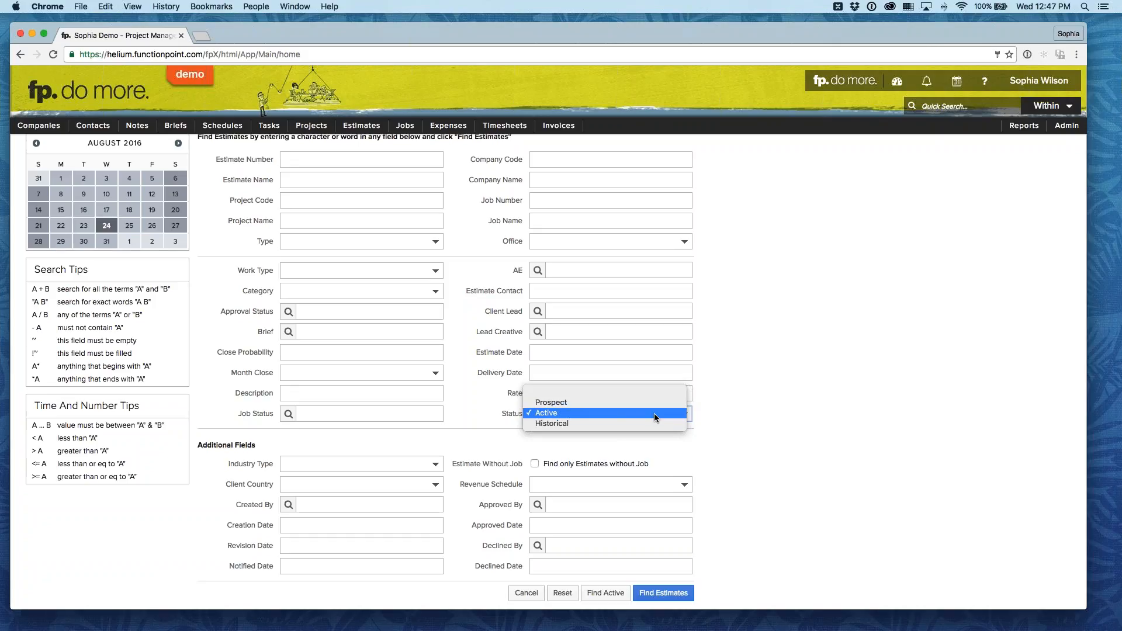
{"action": "left_click", "coordinate": [793, 410]}
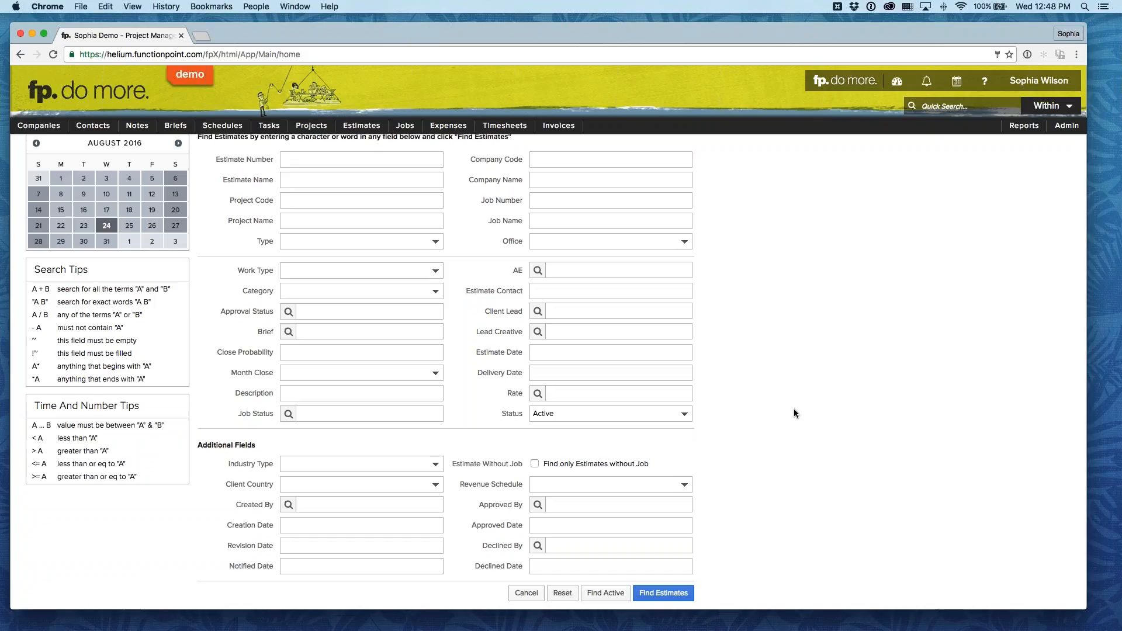
Step: Open the Palace Website Rebrand estimate from the recently viewed estimates and create an editable revision of it
{"action": "mouse_move", "coordinate": [362, 126]}
{"action": "mouse_move", "coordinate": [374, 161]}
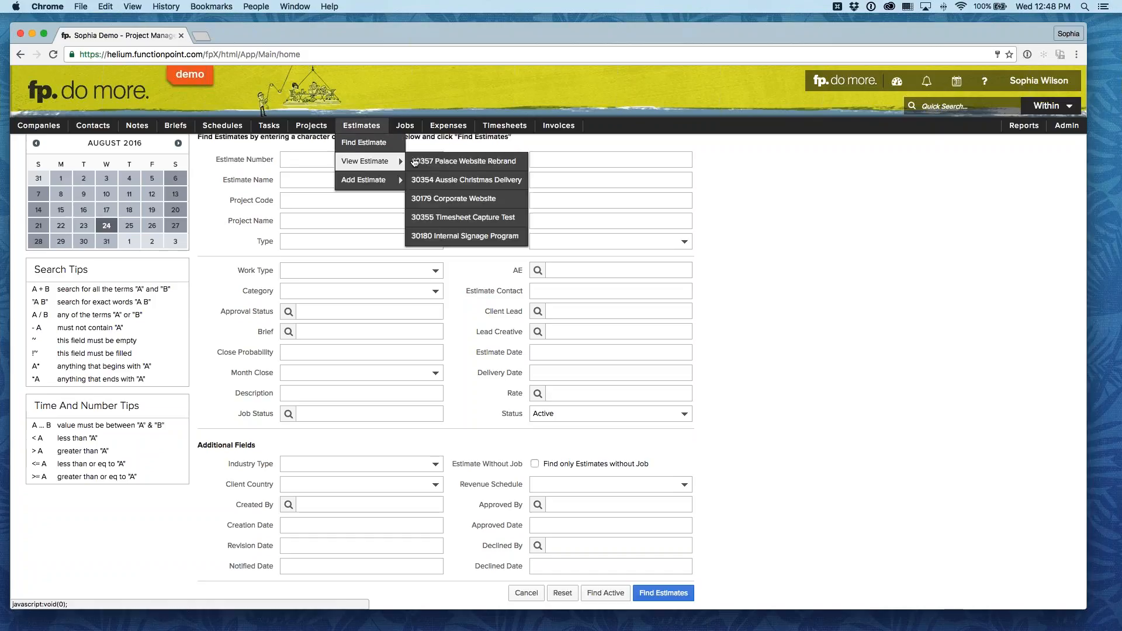
{"action": "left_click", "coordinate": [456, 162]}
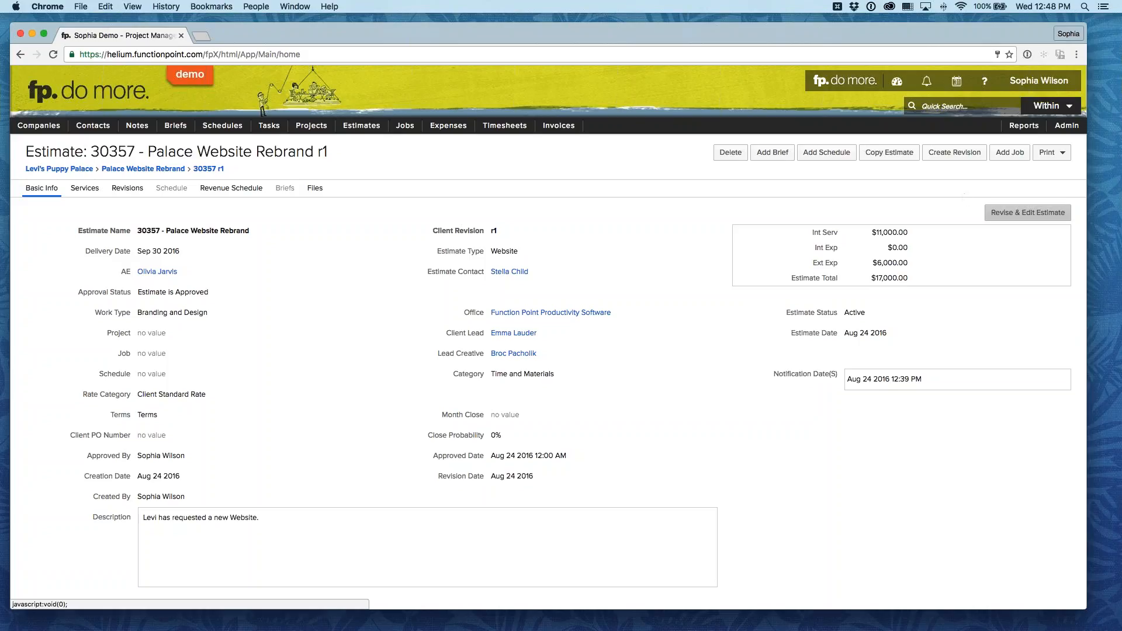
{"action": "left_click", "coordinate": [1027, 212]}
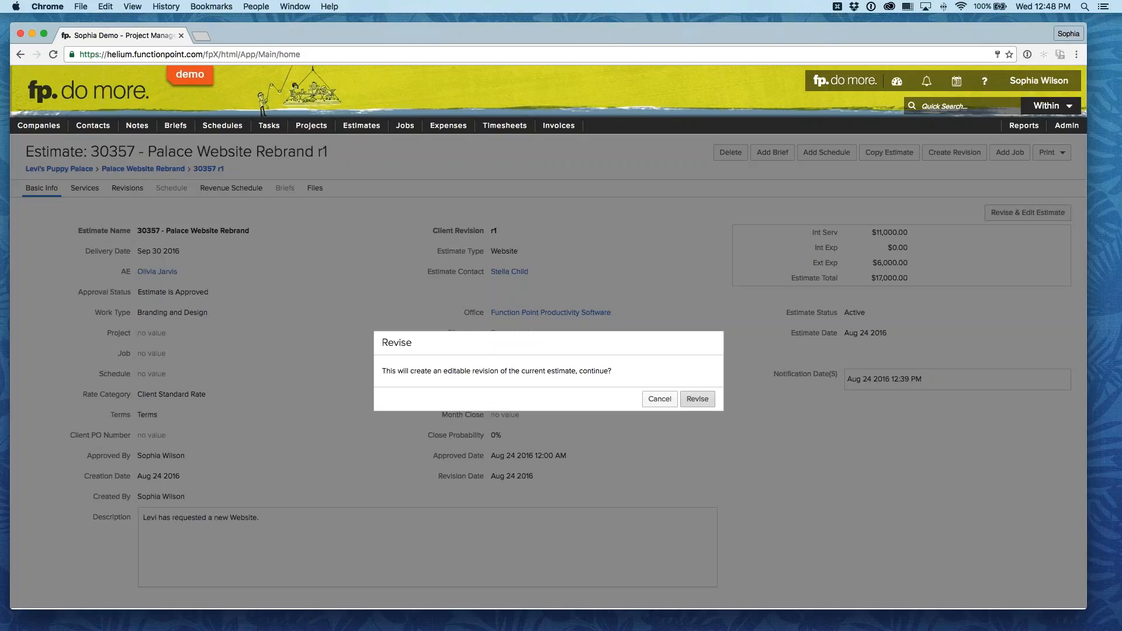
{"action": "left_click", "coordinate": [660, 399]}
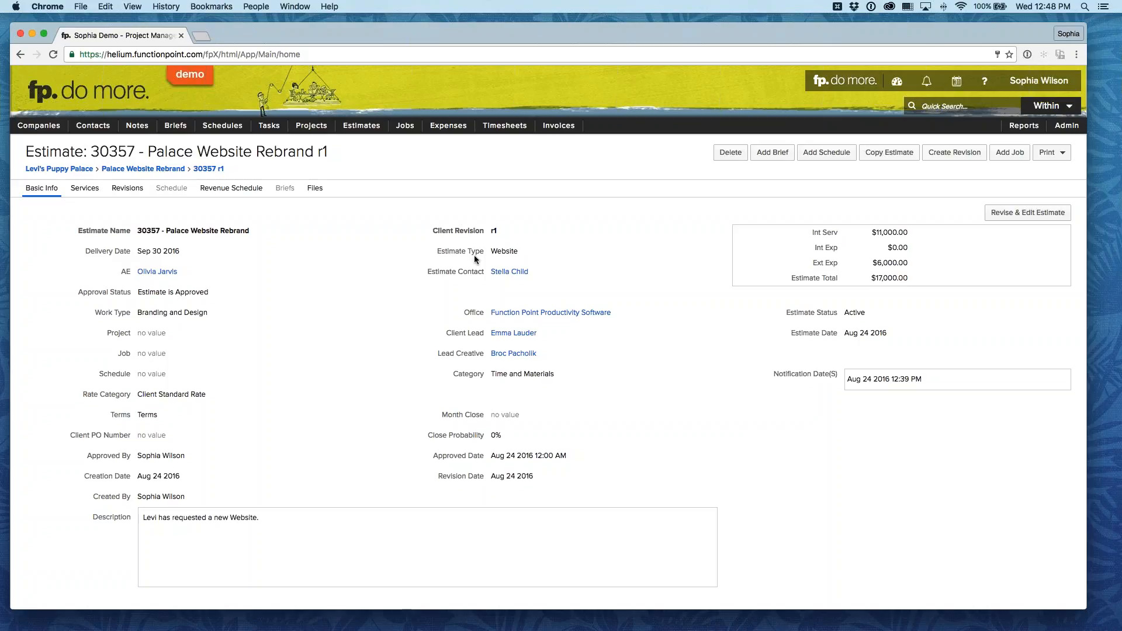
{"action": "left_click", "coordinate": [1027, 212]}
{"action": "left_click", "coordinate": [696, 399]}
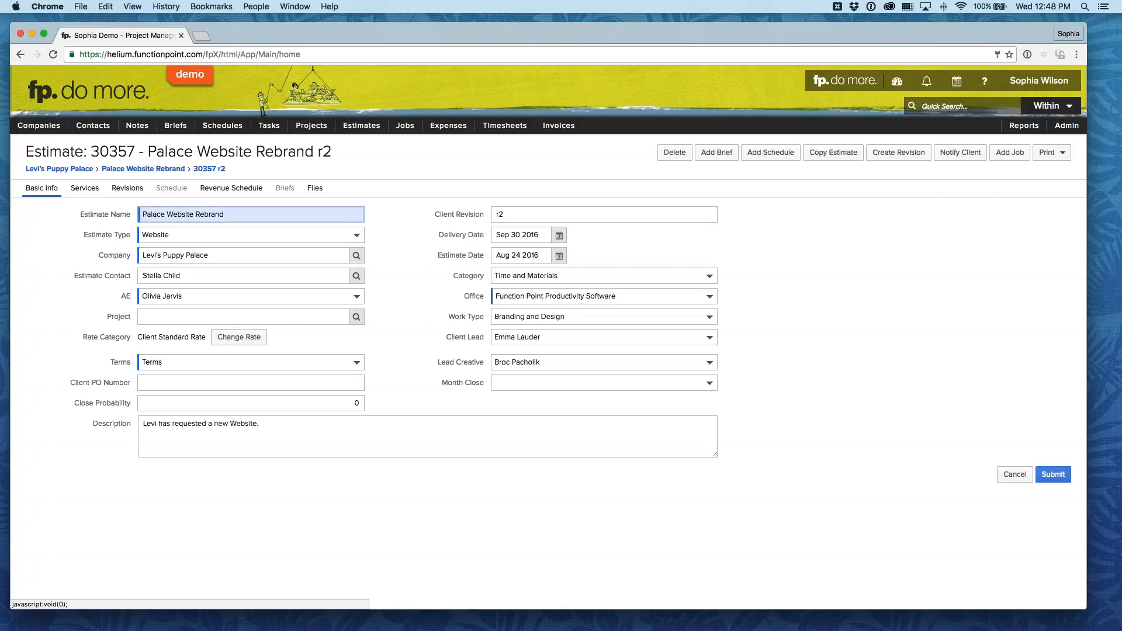
Step: Submit the revision without setting the estimate to approved
{"action": "left_click", "coordinate": [1053, 475]}
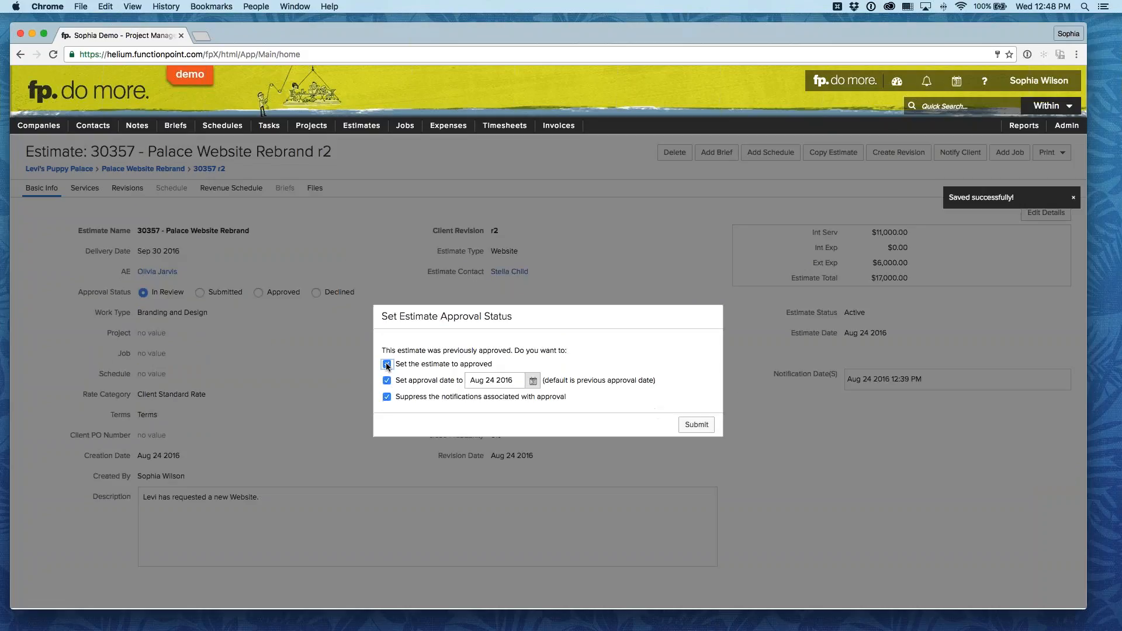
{"action": "left_click", "coordinate": [386, 364]}
{"action": "left_click", "coordinate": [696, 426]}
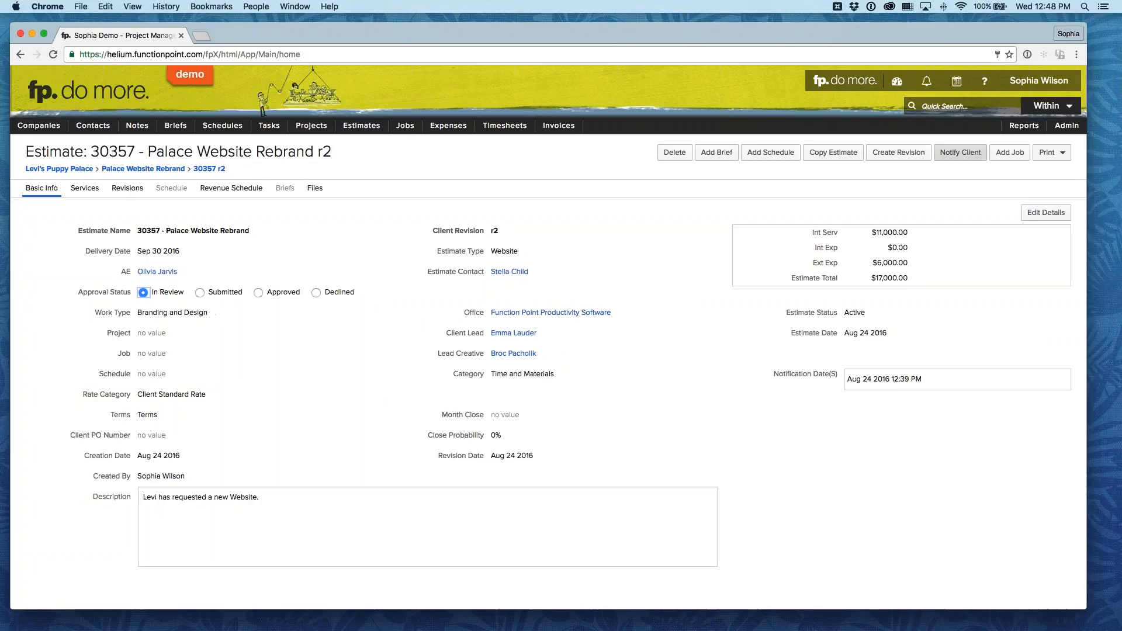
Step: Examine the client notification's email content and printout options, and cancel without sending
{"action": "left_click", "coordinate": [960, 152]}
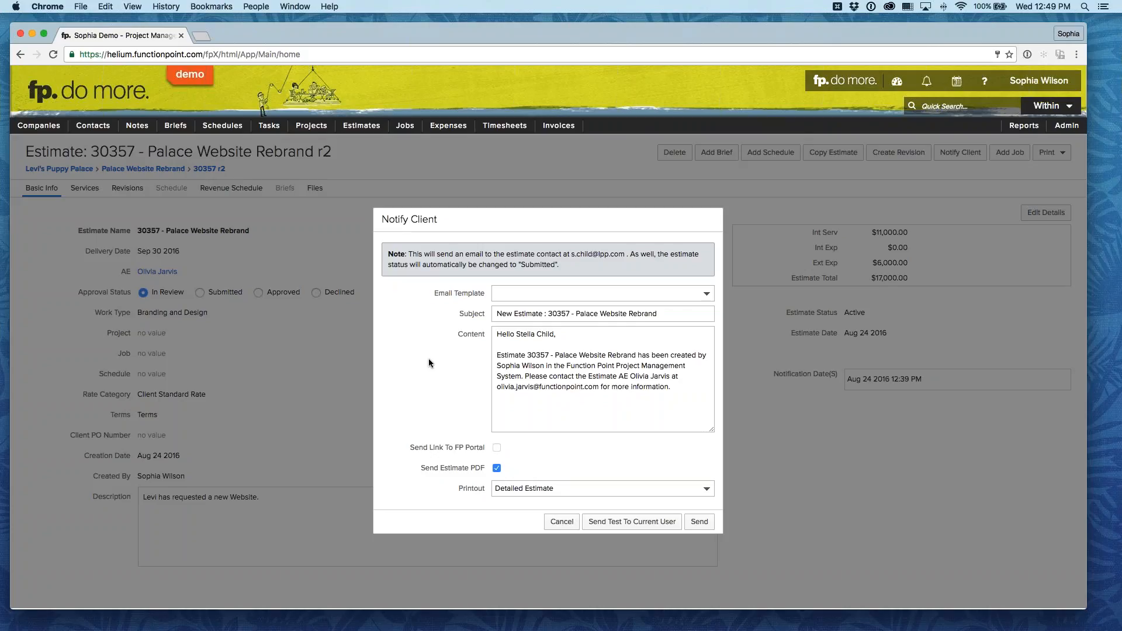
{"action": "left_click", "coordinate": [564, 521]}
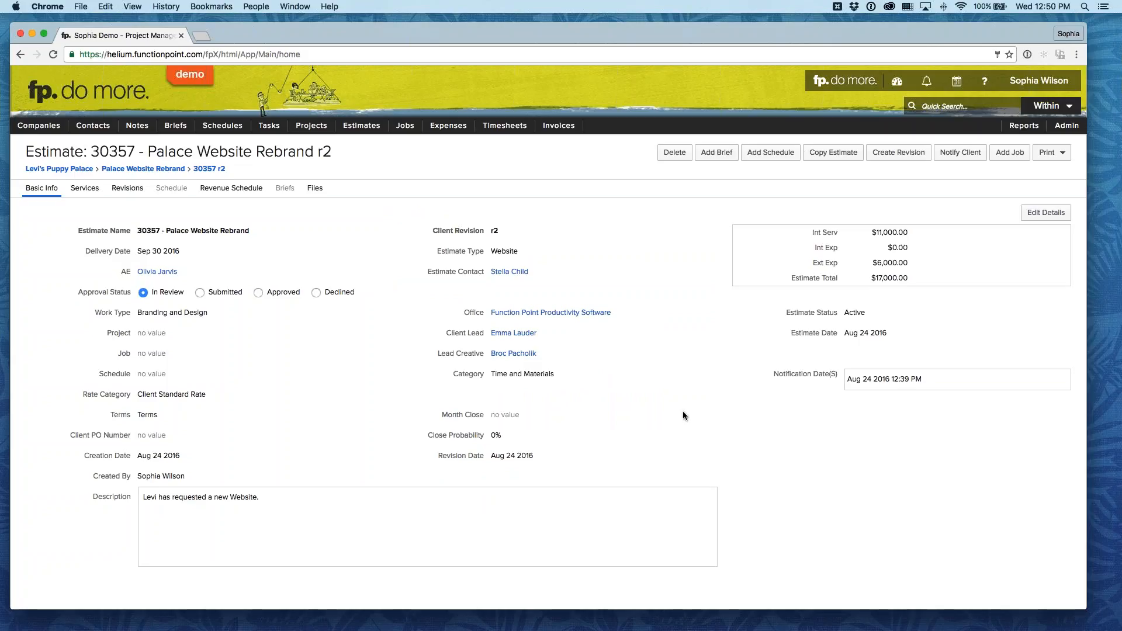
Step: Open the Printing Preferences in the system setup and examine the My Printouts list
{"action": "mouse_move", "coordinate": [1066, 125]}
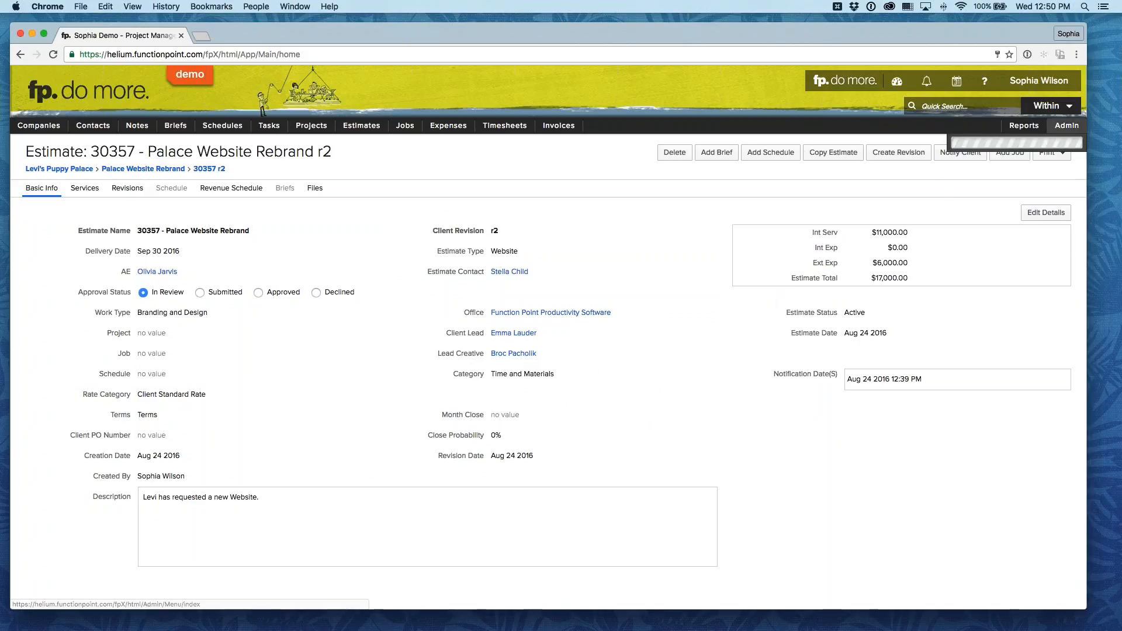
{"action": "mouse_move", "coordinate": [987, 143]}
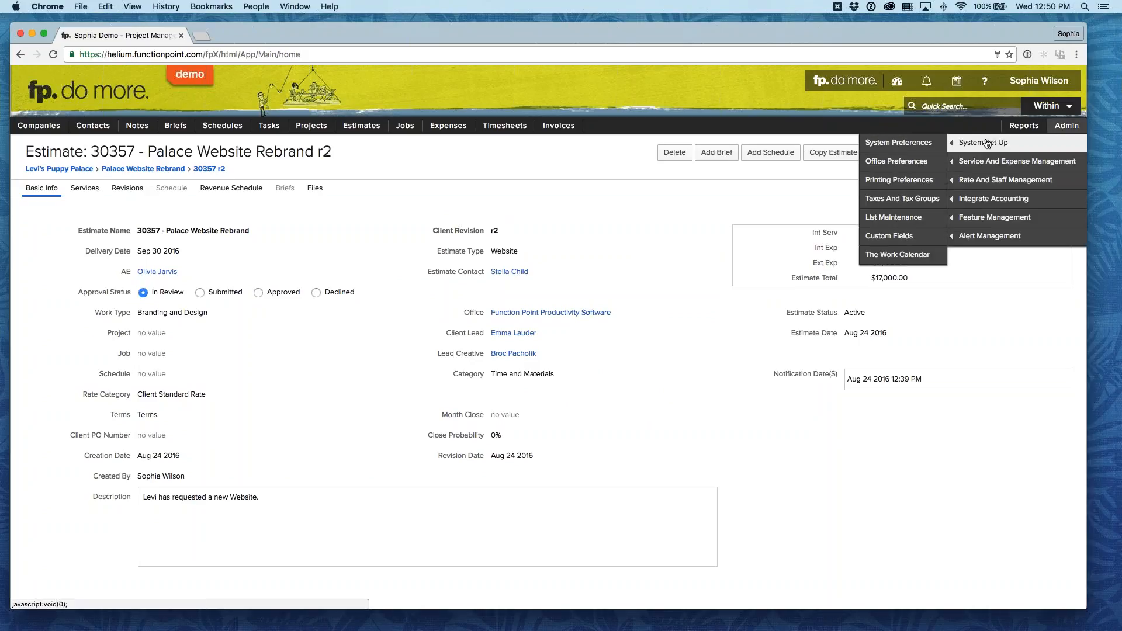
{"action": "left_click", "coordinate": [921, 187]}
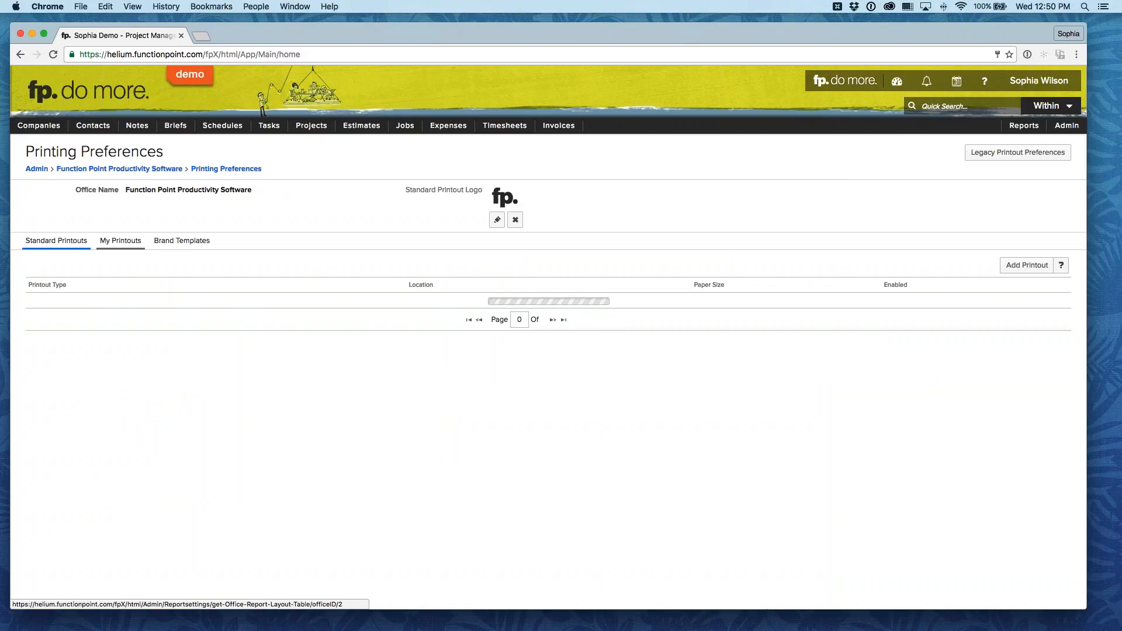
{"action": "left_click", "coordinate": [122, 242]}
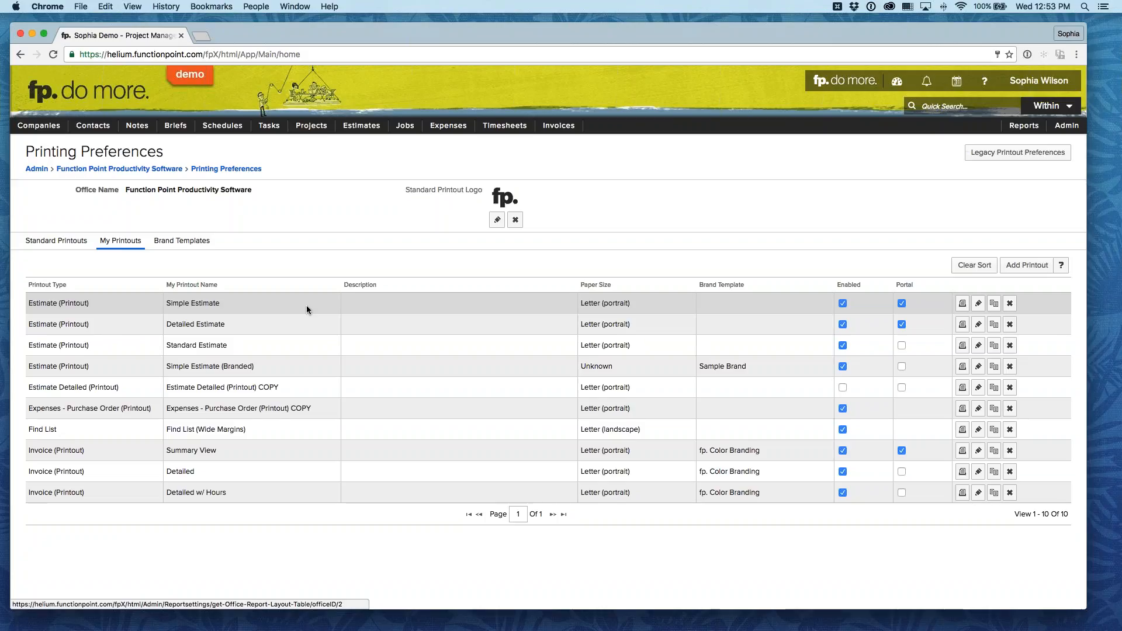
Step: Return to the Palace Website Rebrand estimate and add a job from it
{"action": "left_click", "coordinate": [361, 125]}
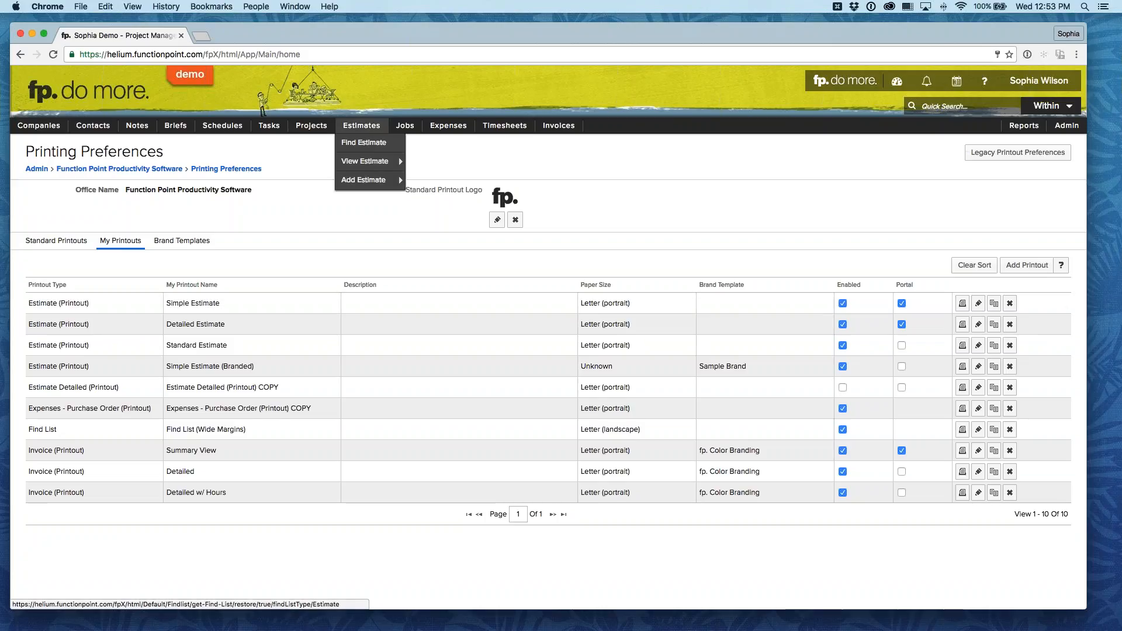
{"action": "mouse_move", "coordinate": [363, 163]}
{"action": "left_click", "coordinate": [450, 165]}
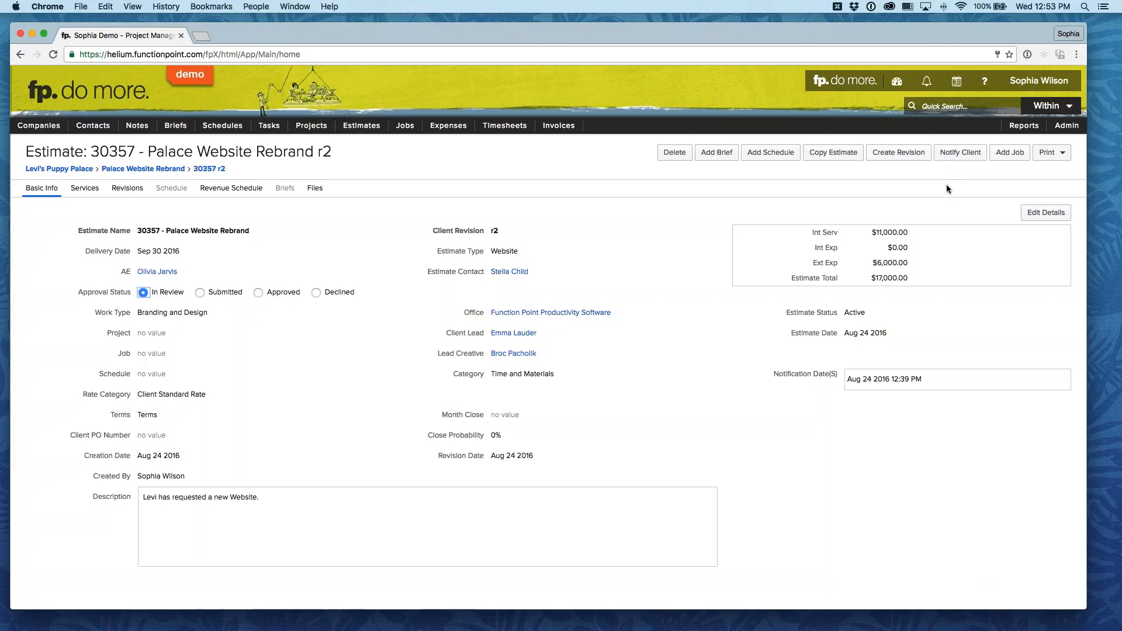
{"action": "left_click", "coordinate": [1009, 152]}
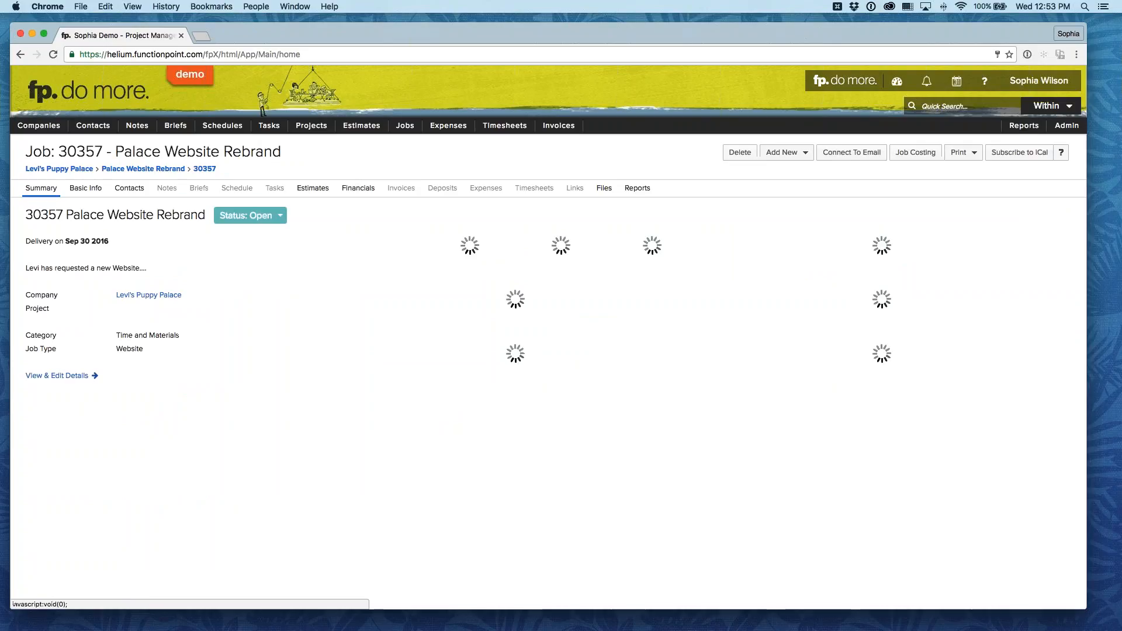
Step: Examine the new job's financials by service and its list of linked estimates
{"action": "left_click", "coordinate": [357, 188]}
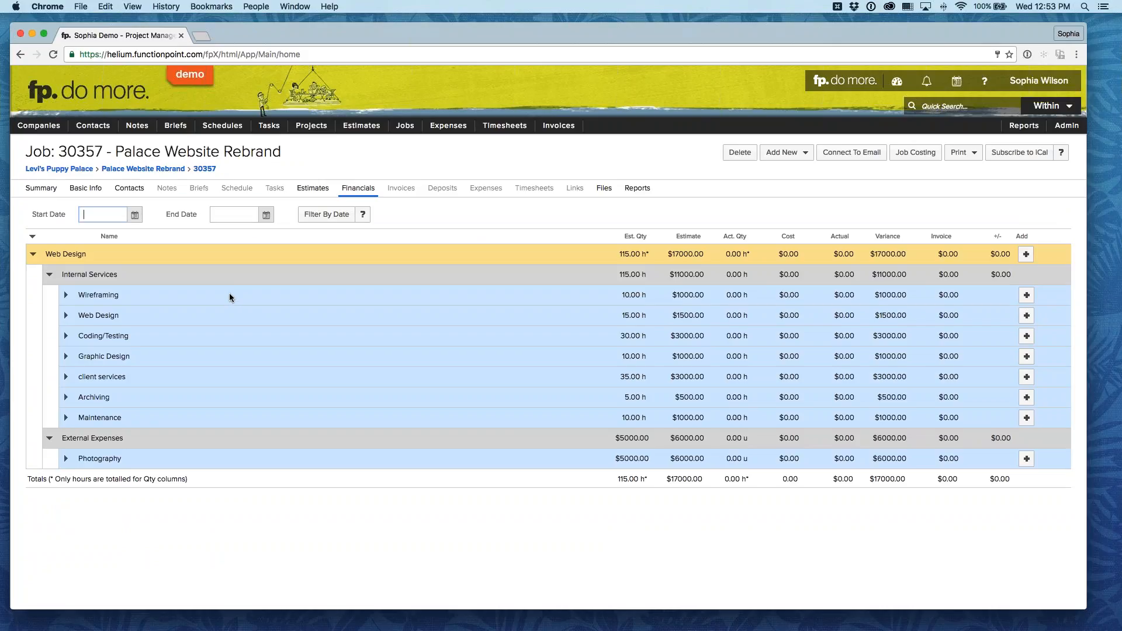
{"action": "left_click", "coordinate": [309, 192]}
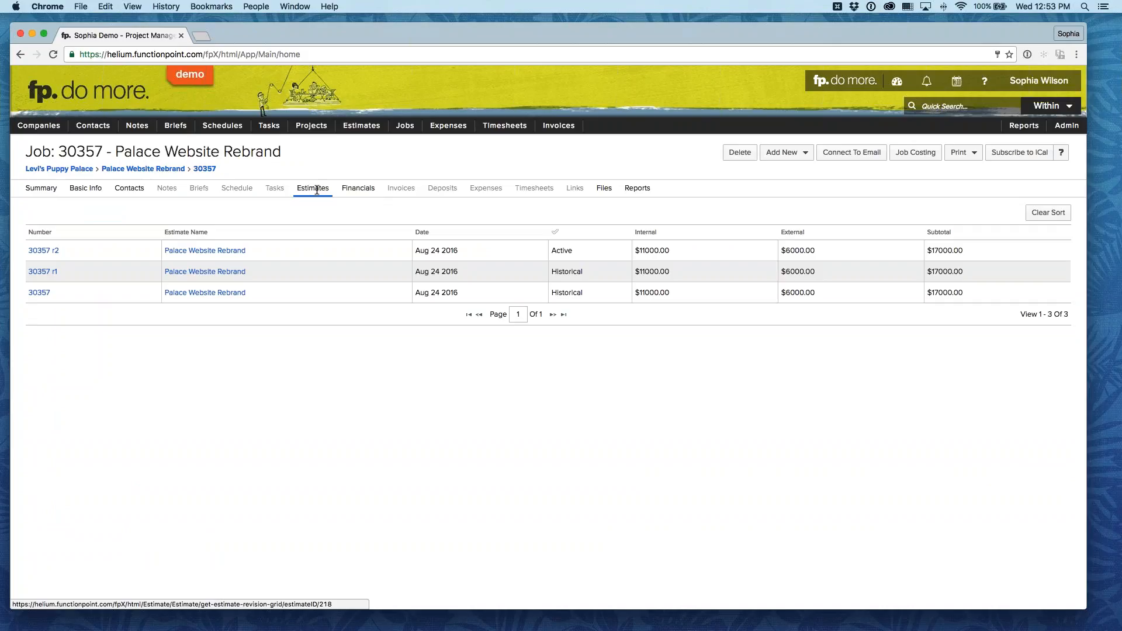
{"action": "mouse_move", "coordinate": [361, 127]}
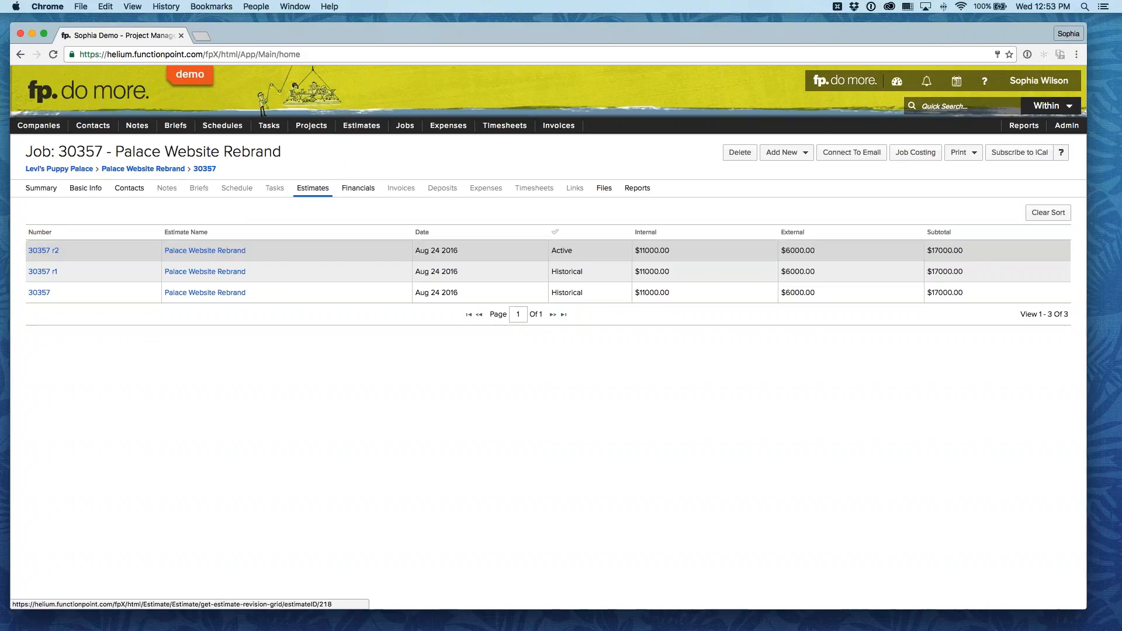
Step: Open the r2 estimate from the job's estimate list and make its services editable
{"action": "left_click", "coordinate": [214, 251]}
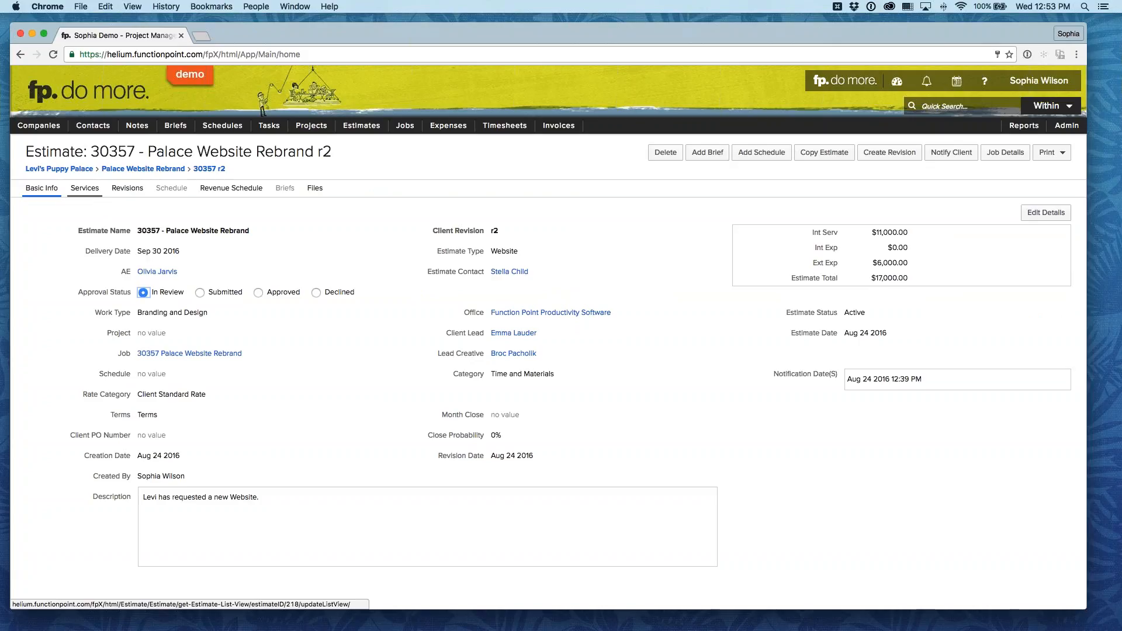
{"action": "left_click", "coordinate": [85, 188]}
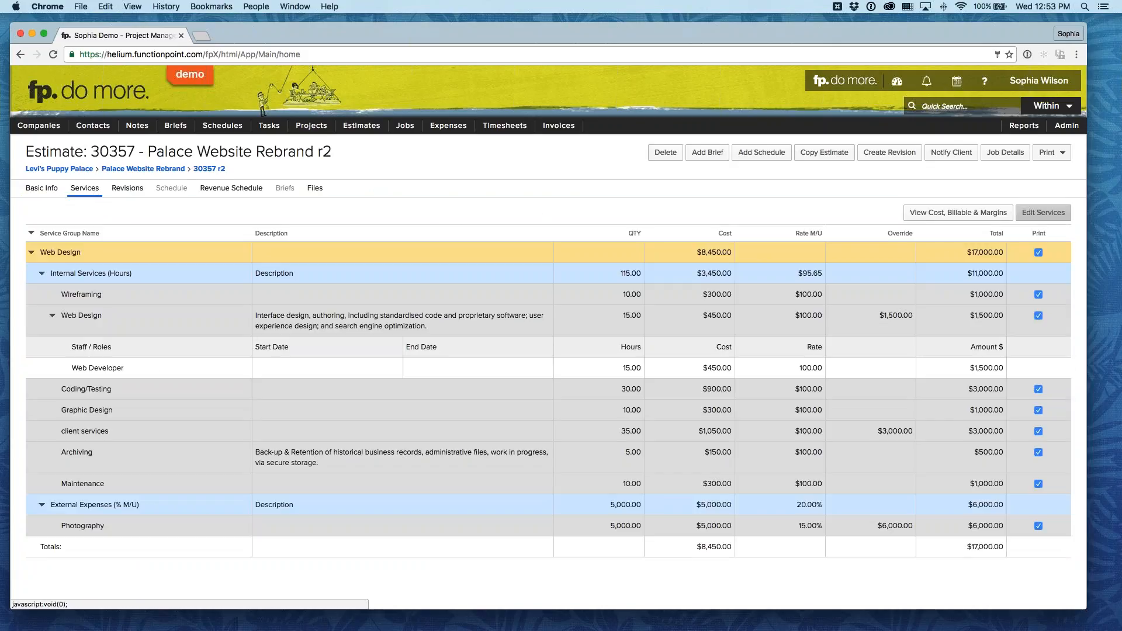
{"action": "left_click", "coordinate": [1043, 212]}
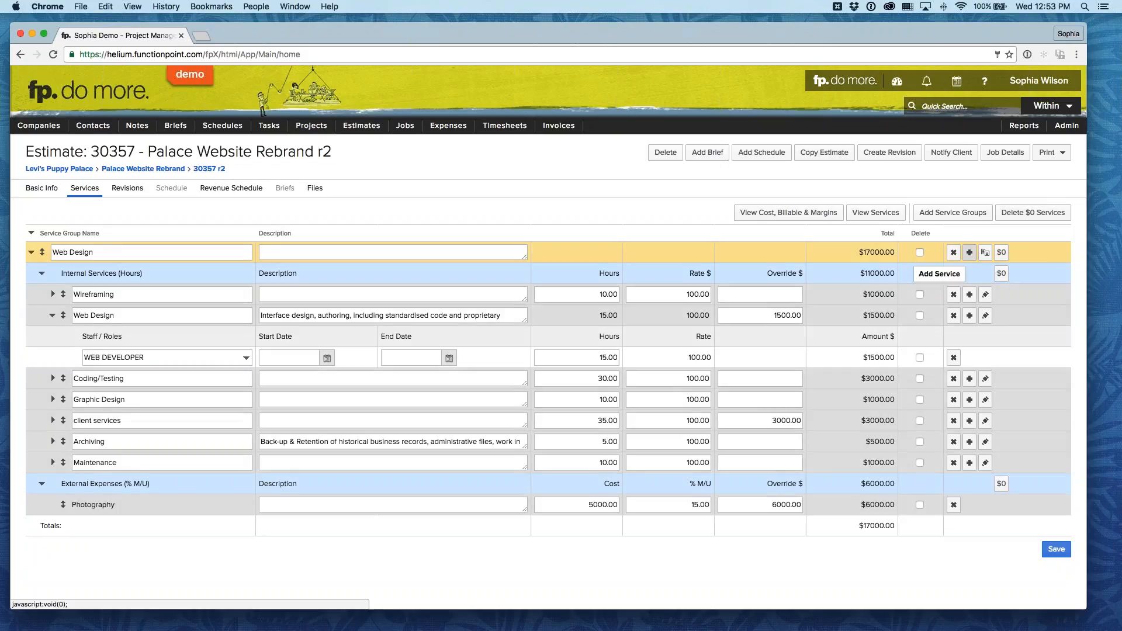
Step: Add the Expenses service group to the r2 estimate with only its Supplies and Freelancer external expenses
{"action": "left_click", "coordinate": [969, 252]}
{"action": "left_click", "coordinate": [623, 486]}
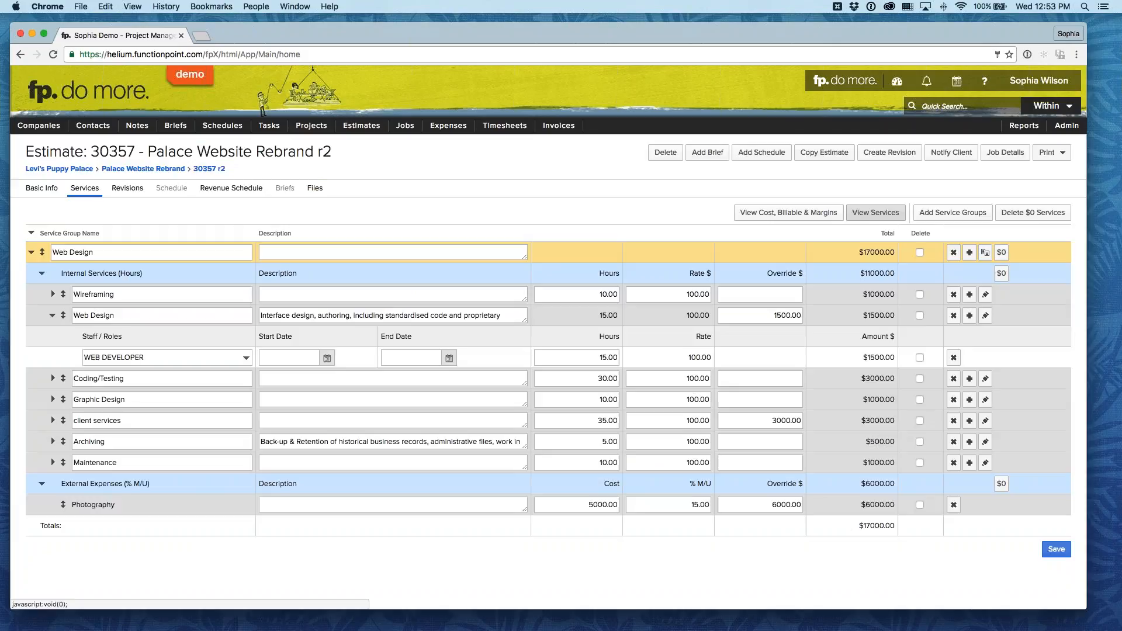
{"action": "left_click", "coordinate": [953, 212]}
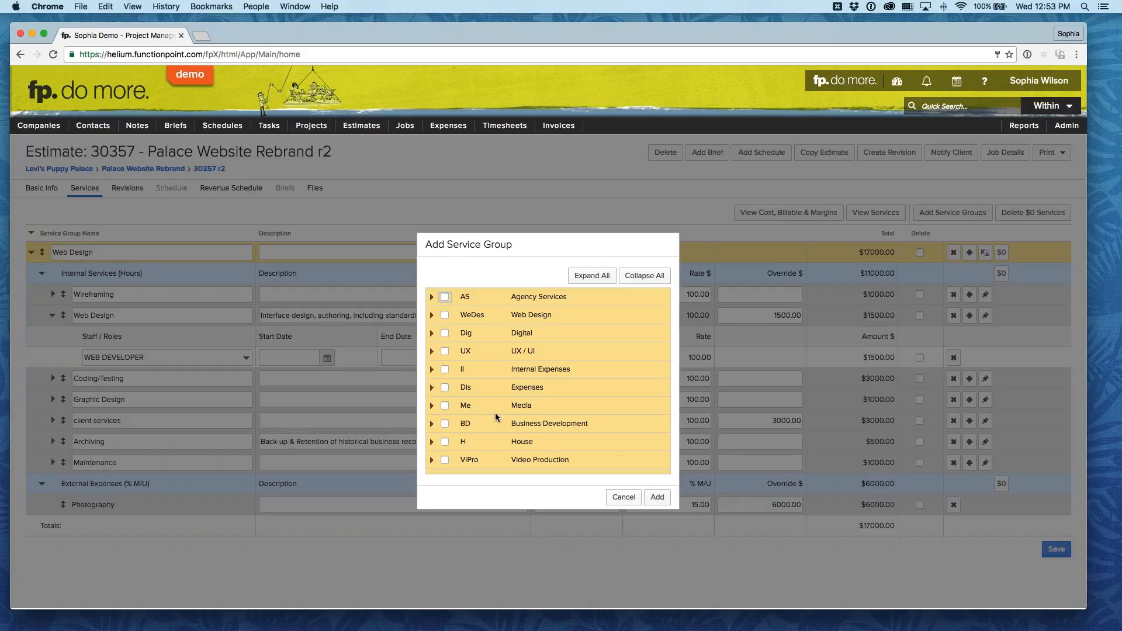
{"action": "left_click", "coordinate": [432, 388]}
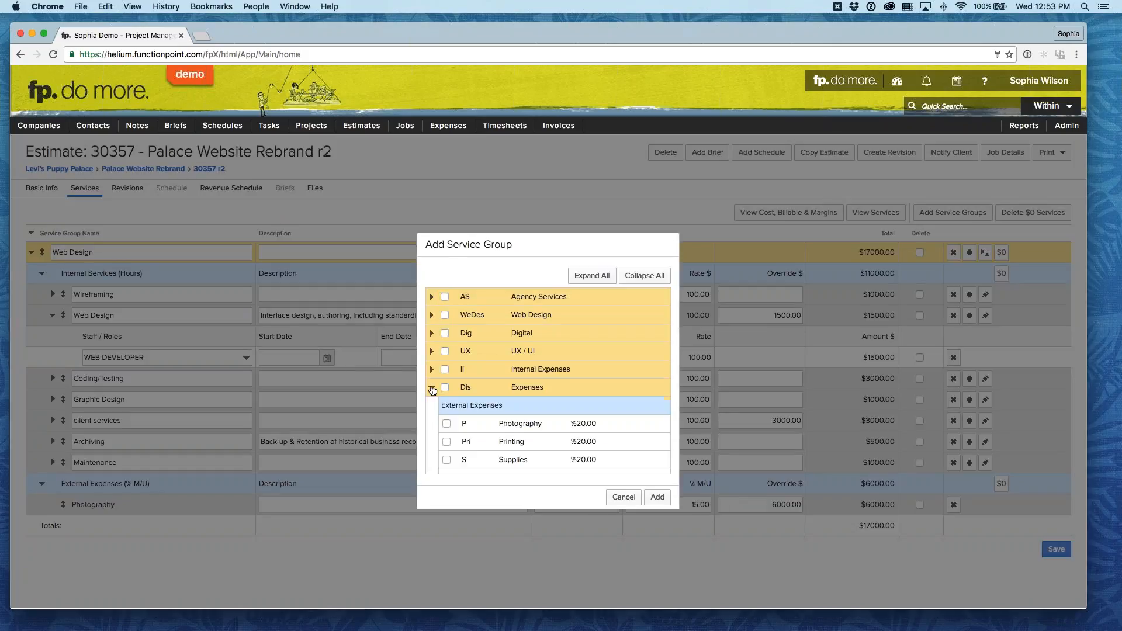
{"action": "left_click", "coordinate": [444, 388]}
{"action": "scroll", "coordinate": [445, 391], "scroll_direction": "down", "scroll_amount": 2}
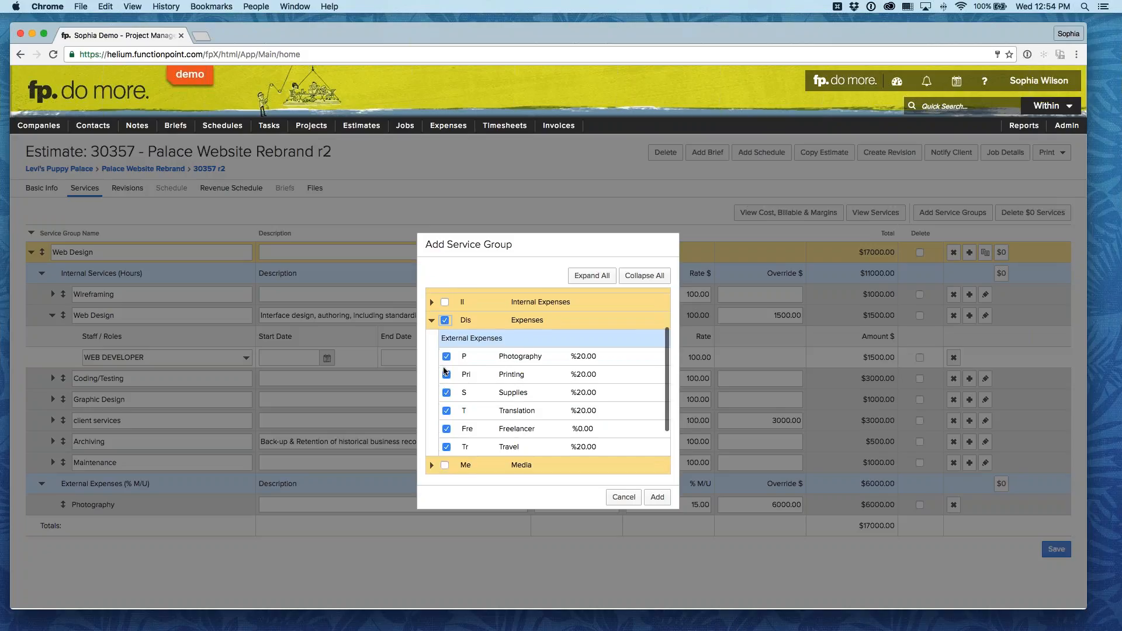
{"action": "left_click", "coordinate": [444, 320]}
{"action": "left_click", "coordinate": [446, 374]}
{"action": "left_click", "coordinate": [447, 374]}
{"action": "left_click", "coordinate": [446, 428]}
{"action": "left_click", "coordinate": [657, 497]}
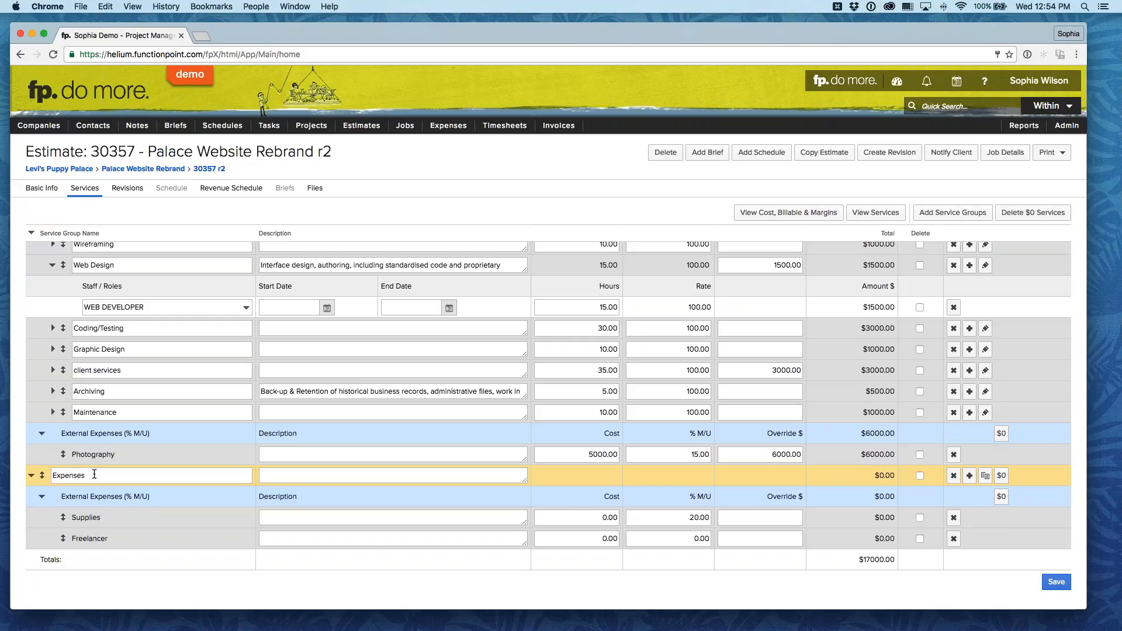
Step: Rename the new Expenses service group as External Support
{"action": "double_click", "coordinate": [94, 474]}
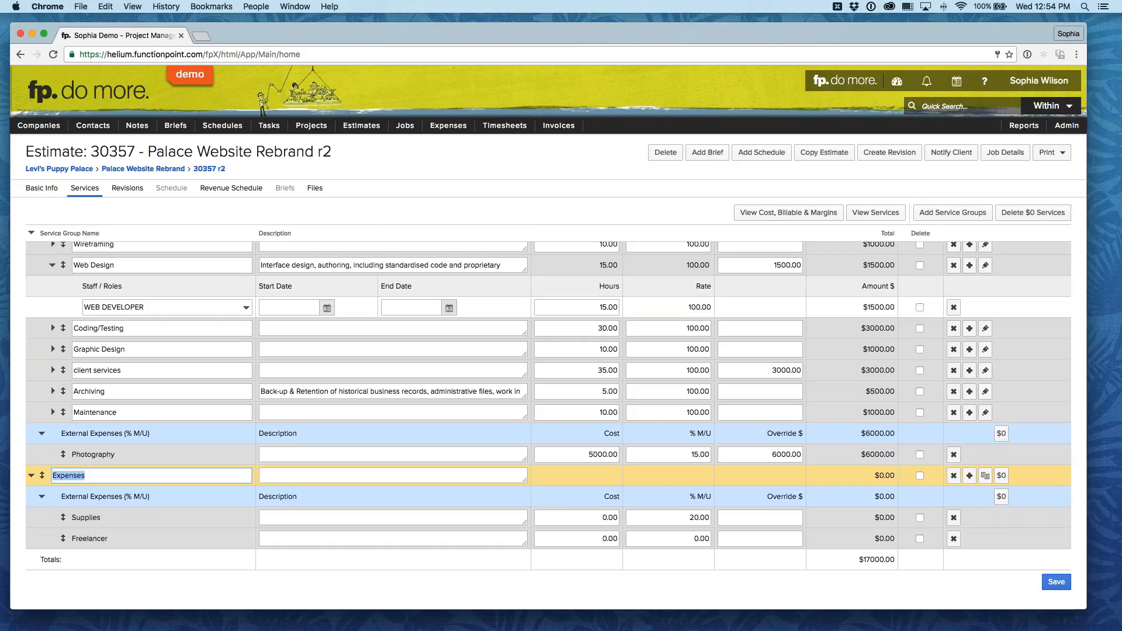
{"action": "type", "text": "External Support"}
{"action": "left_click", "coordinate": [163, 508]}
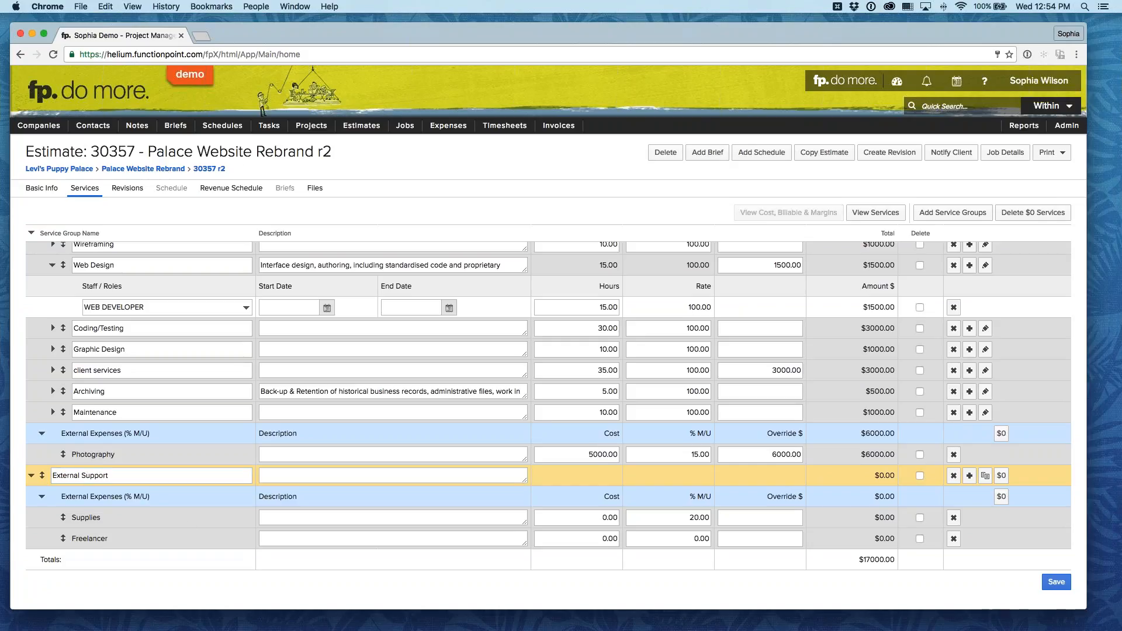
Step: Set the Supplies and Freelancer costs to 5000 each and save the estimate as approved on Aug 24 2016 with notifications suppressed
{"action": "left_click", "coordinate": [598, 517]}
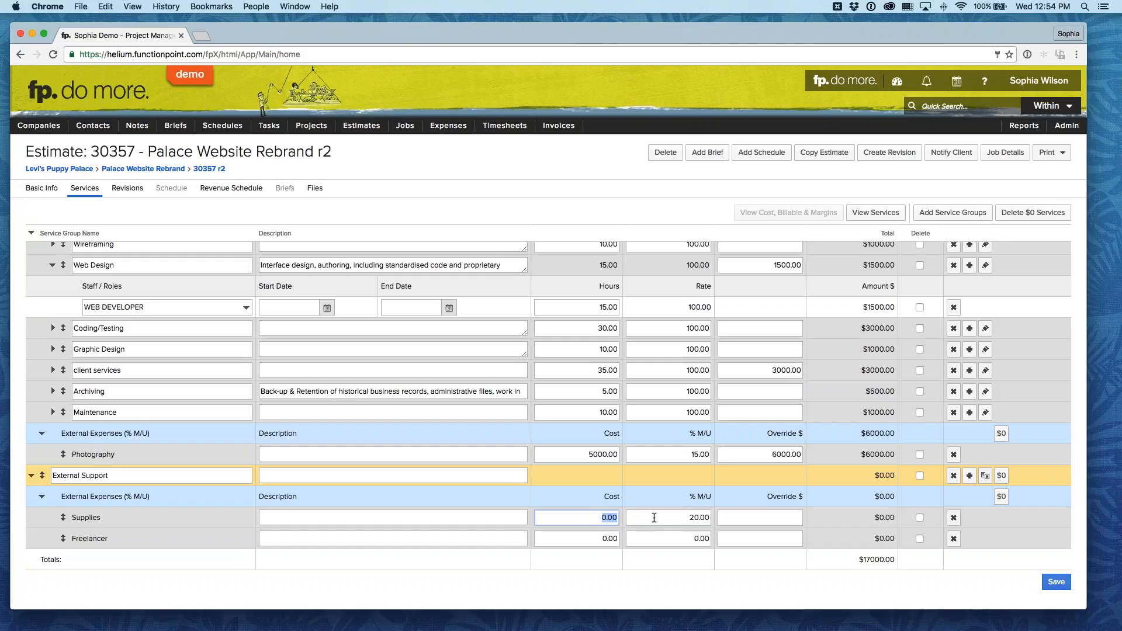
{"action": "type", "text": "5000"}
{"action": "key", "text": "Tab"}
{"action": "type", "text": "5000"}
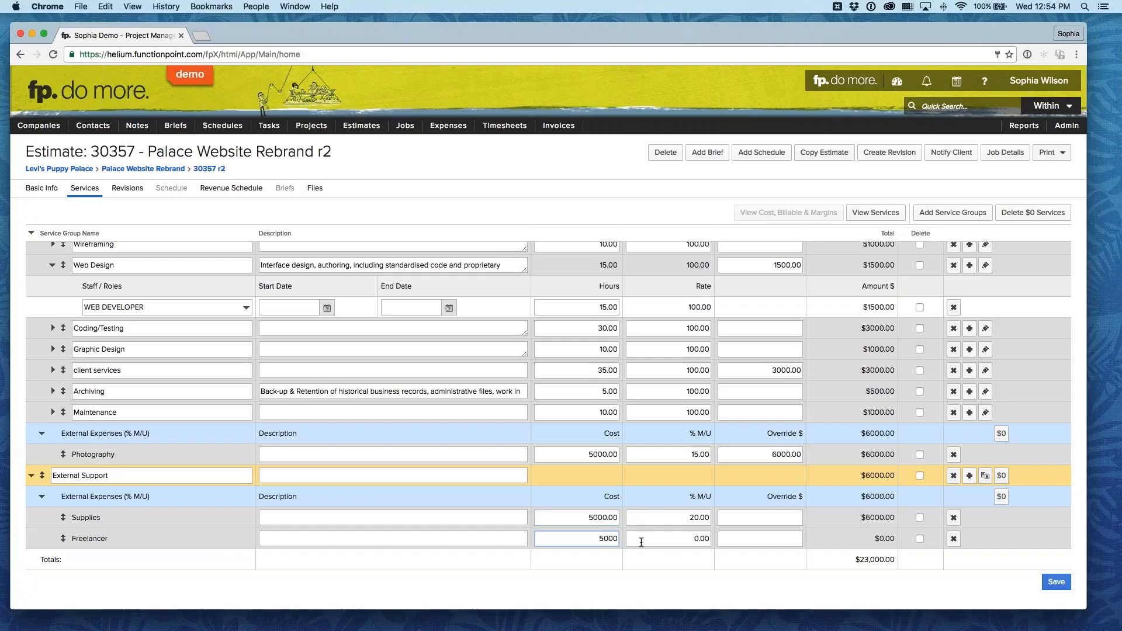
{"action": "left_click", "coordinate": [739, 570]}
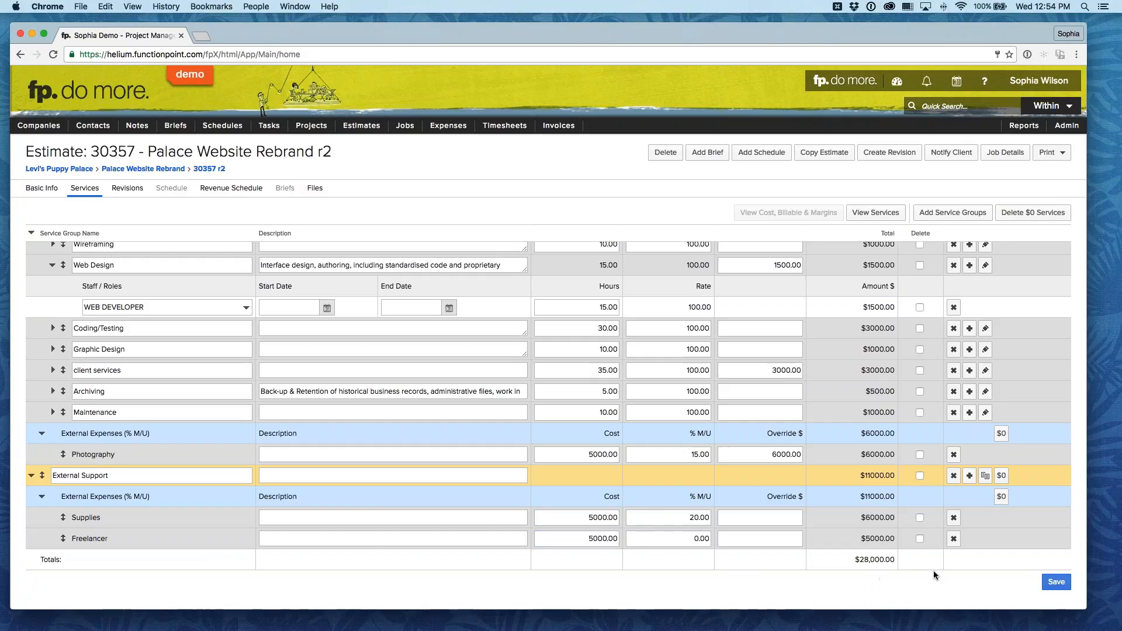
{"action": "left_click", "coordinate": [1055, 582]}
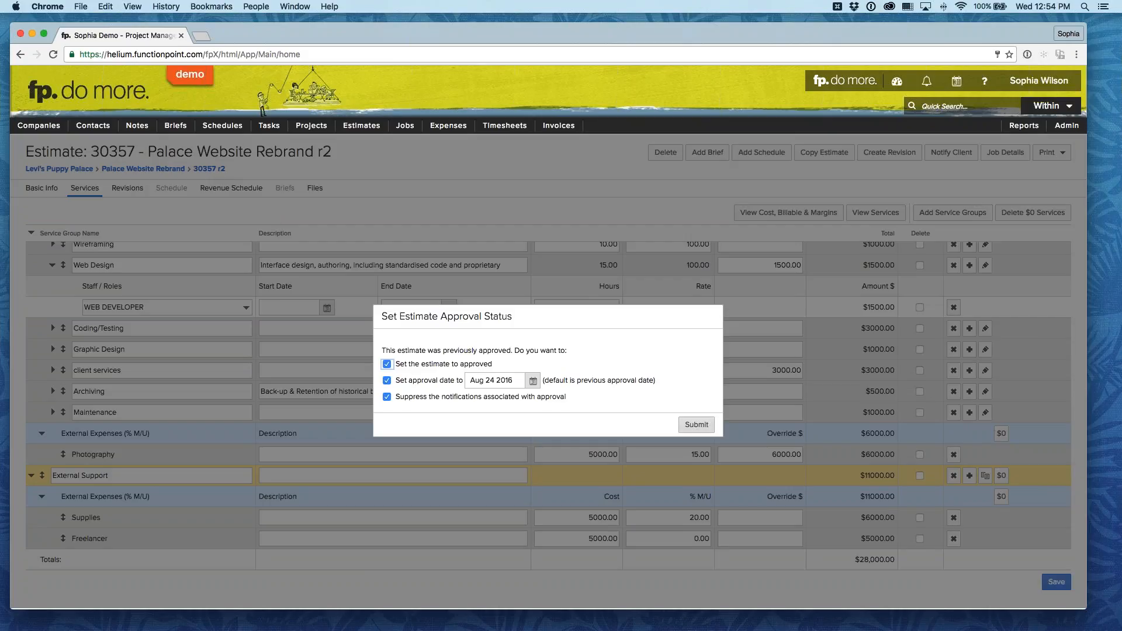
{"action": "left_click", "coordinate": [697, 425]}
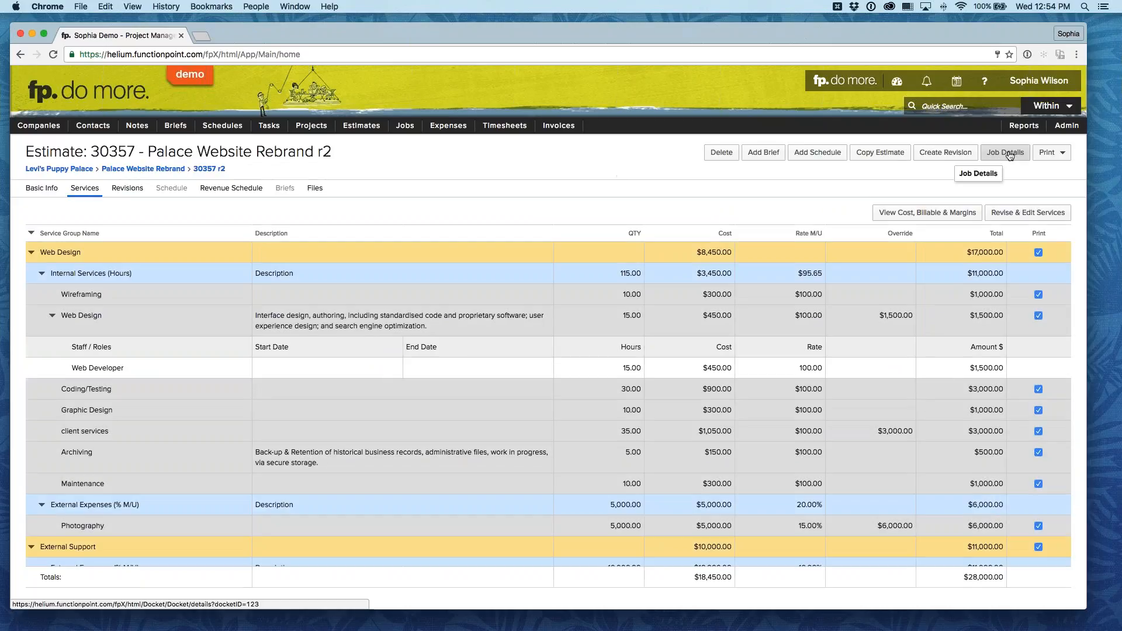
Step: Open the estimate's job and examine its linked estimates and its financials, including the External Support group
{"action": "left_click", "coordinate": [1007, 153]}
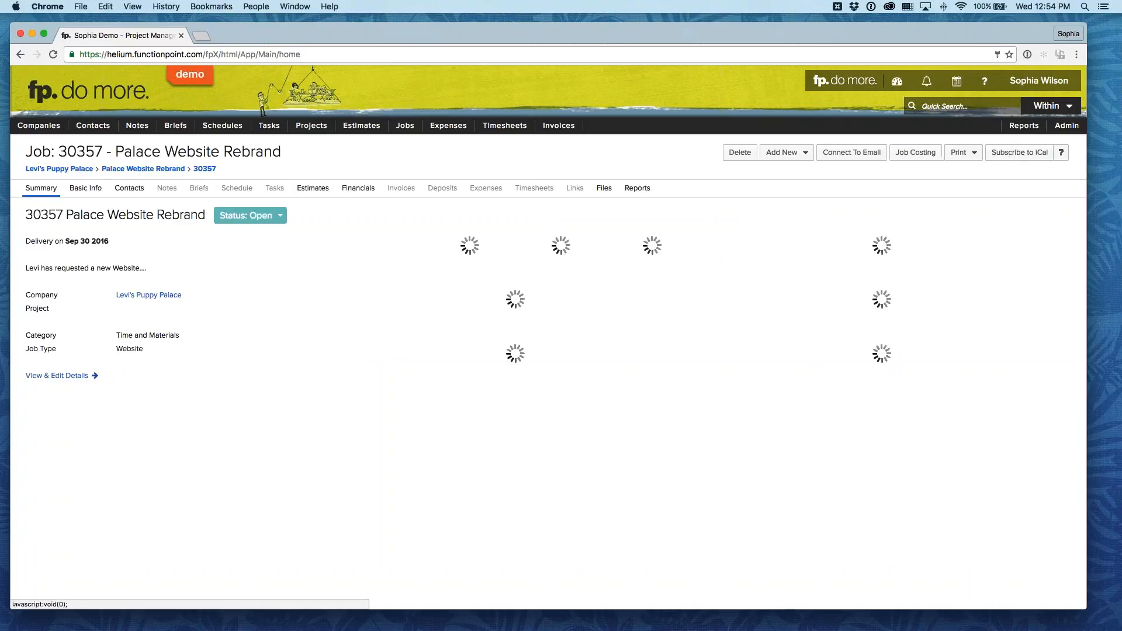
{"action": "left_click", "coordinate": [358, 188]}
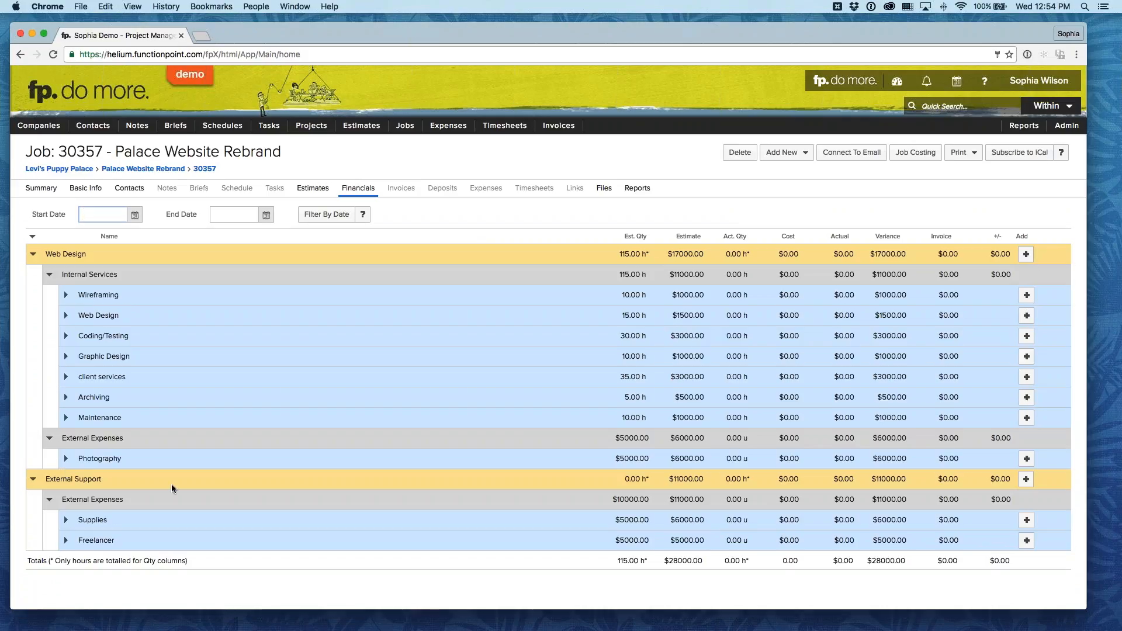
{"action": "left_click", "coordinate": [313, 188]}
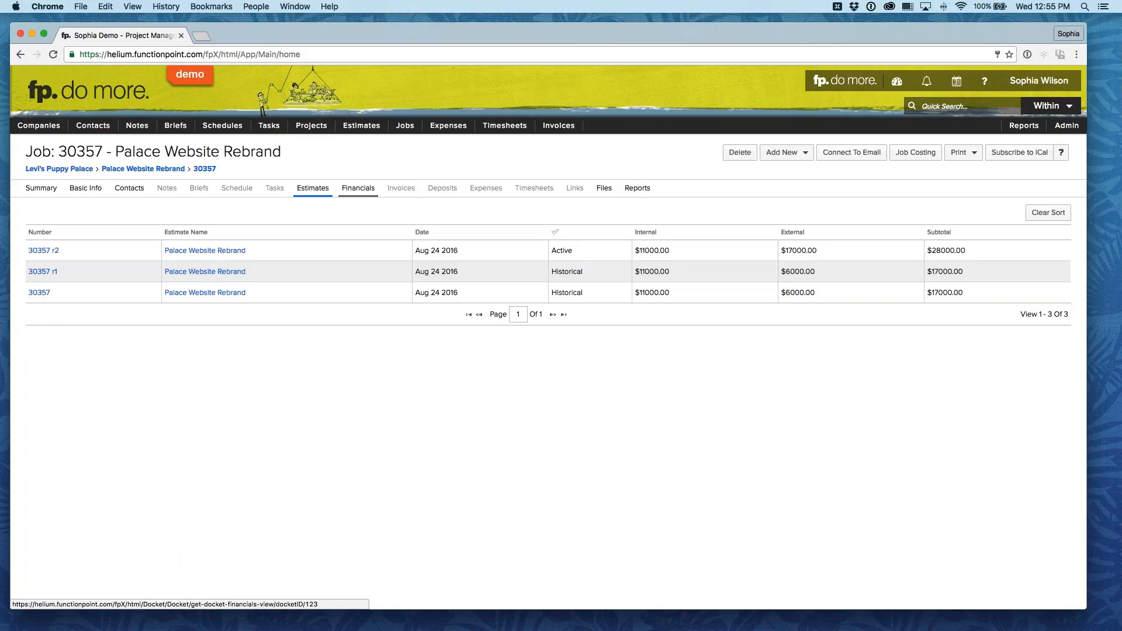
{"action": "left_click", "coordinate": [358, 188]}
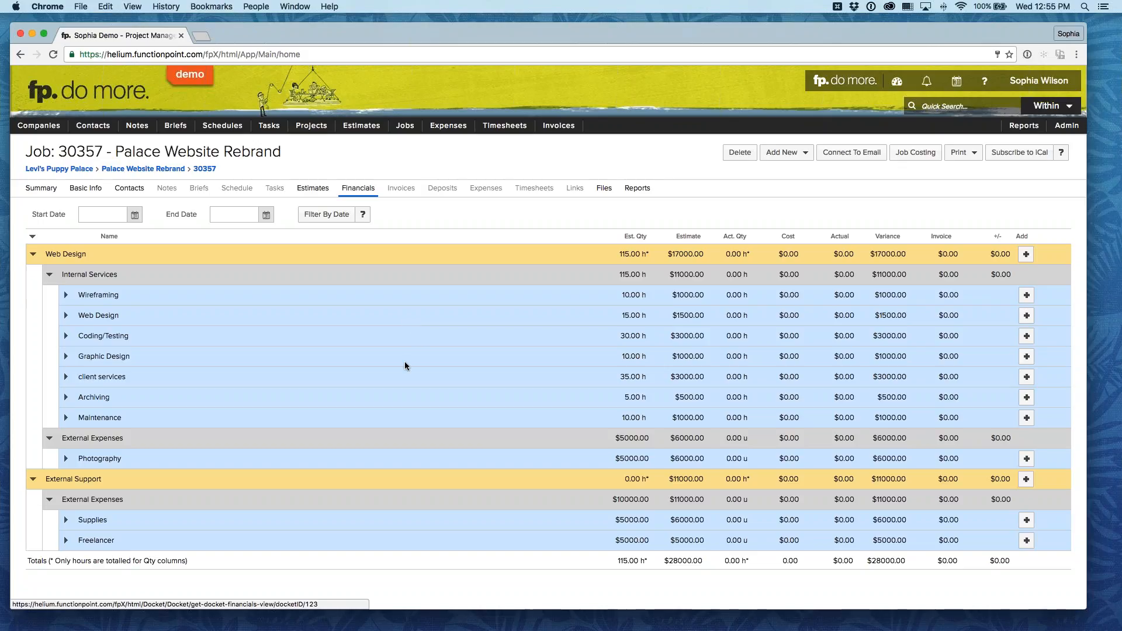
{"action": "left_click_drag", "start_coordinate": [43, 478], "coordinate": [141, 478]}
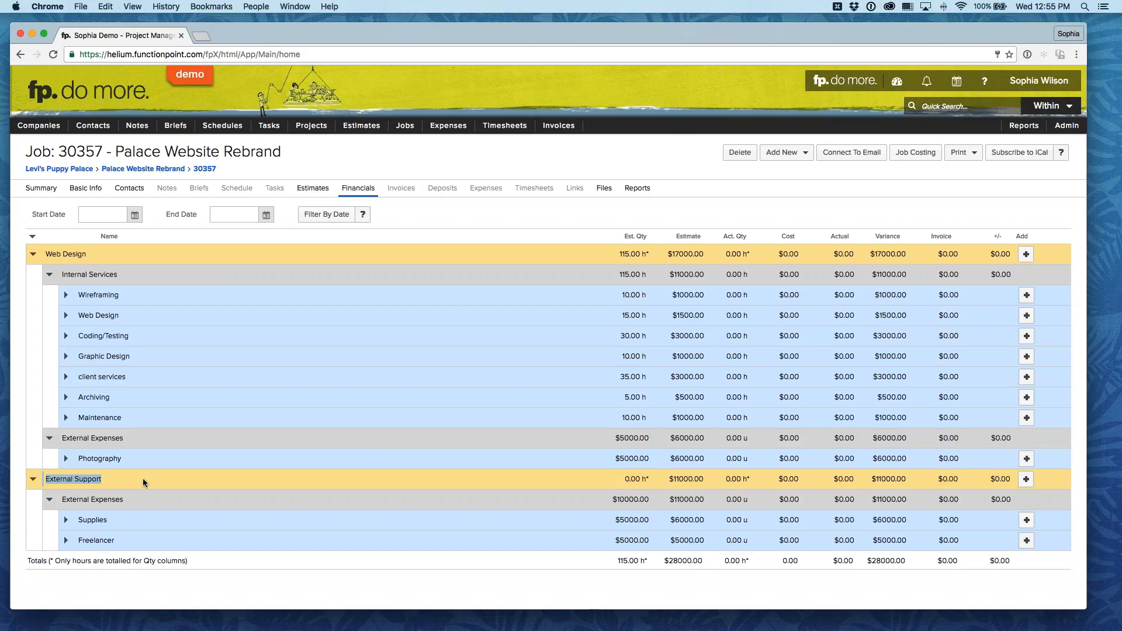
{"action": "left_click", "coordinate": [143, 479]}
Step: Open the estimate search form and clear its status filter so it covers estimates of every status
{"action": "left_click", "coordinate": [363, 142]}
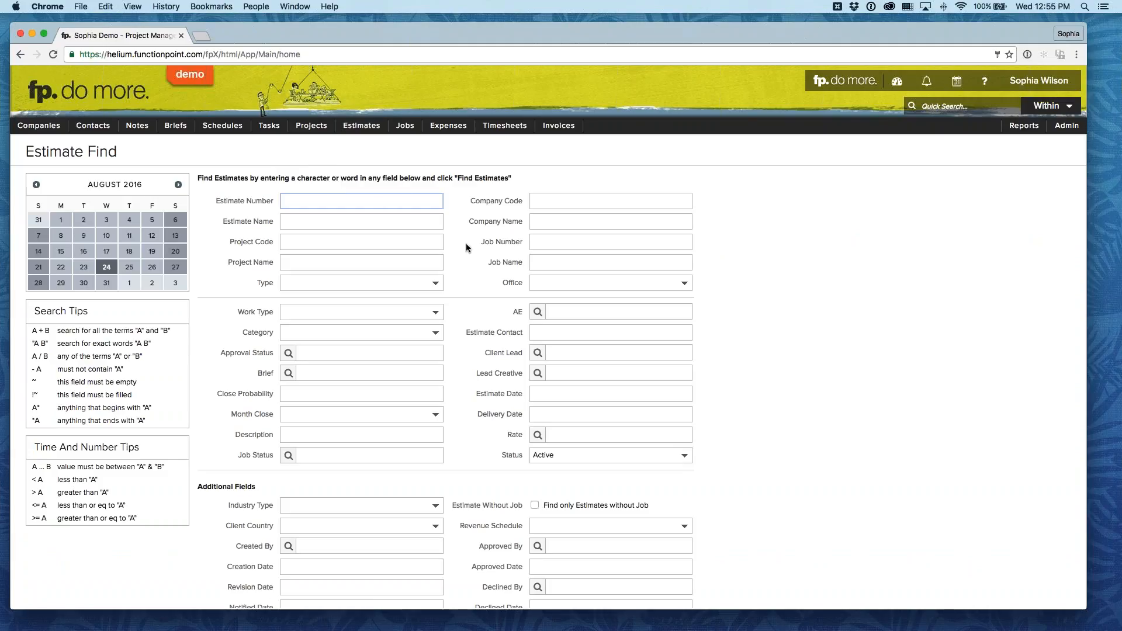
{"action": "scroll", "coordinate": [467, 243], "scroll_direction": "down", "scroll_amount": 1}
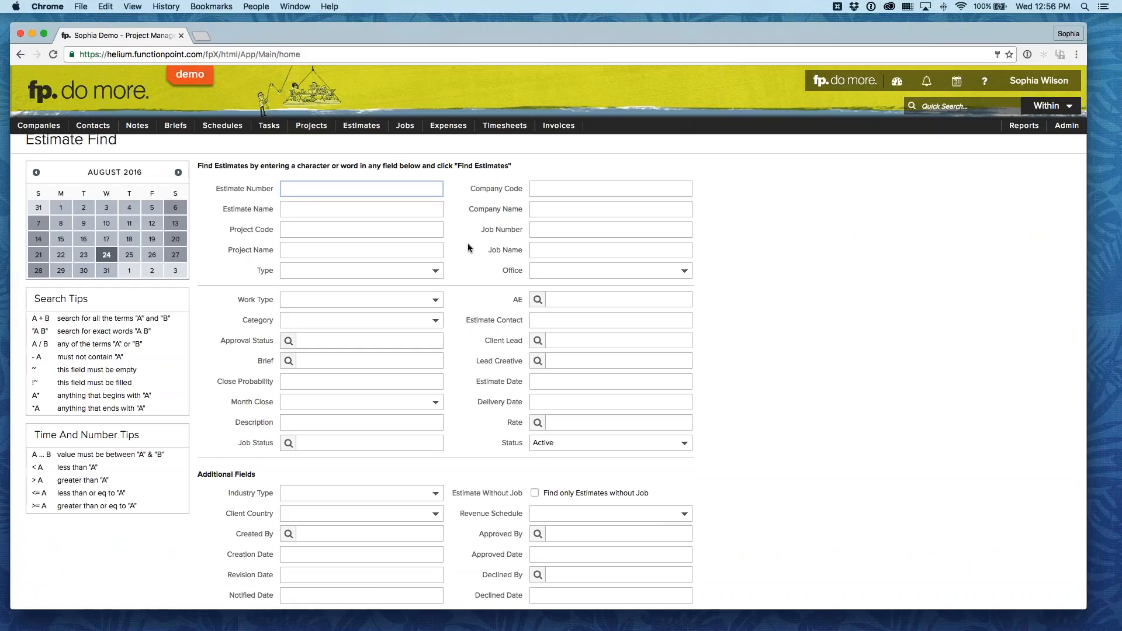
{"action": "scroll", "coordinate": [467, 243], "scroll_direction": "down", "scroll_amount": 1}
{"action": "left_click", "coordinate": [582, 428]}
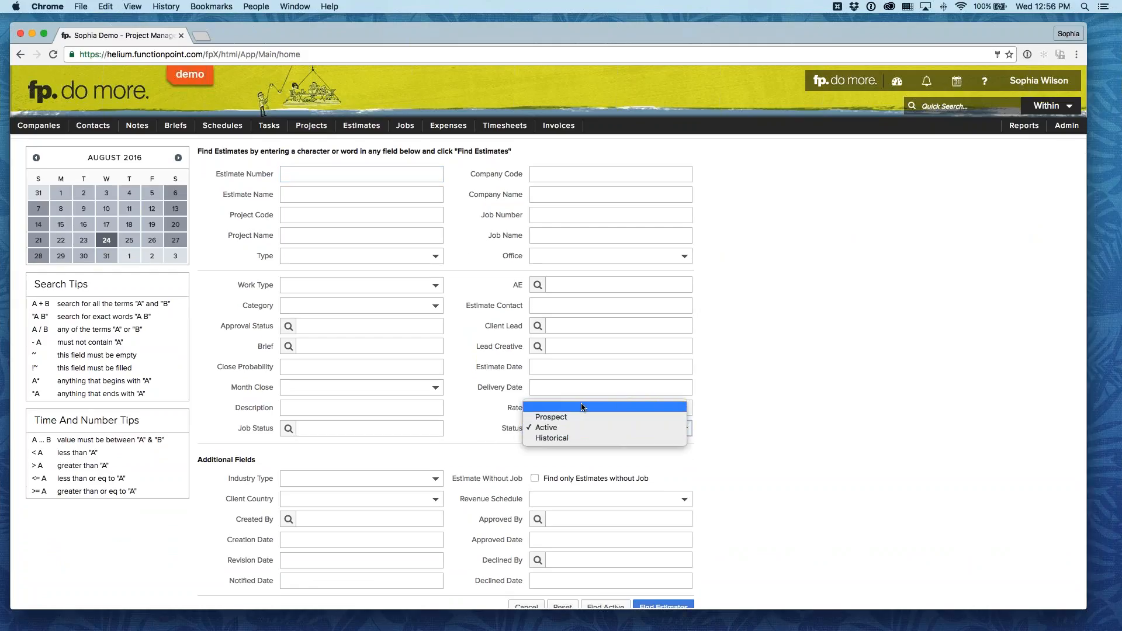
{"action": "left_click", "coordinate": [594, 406]}
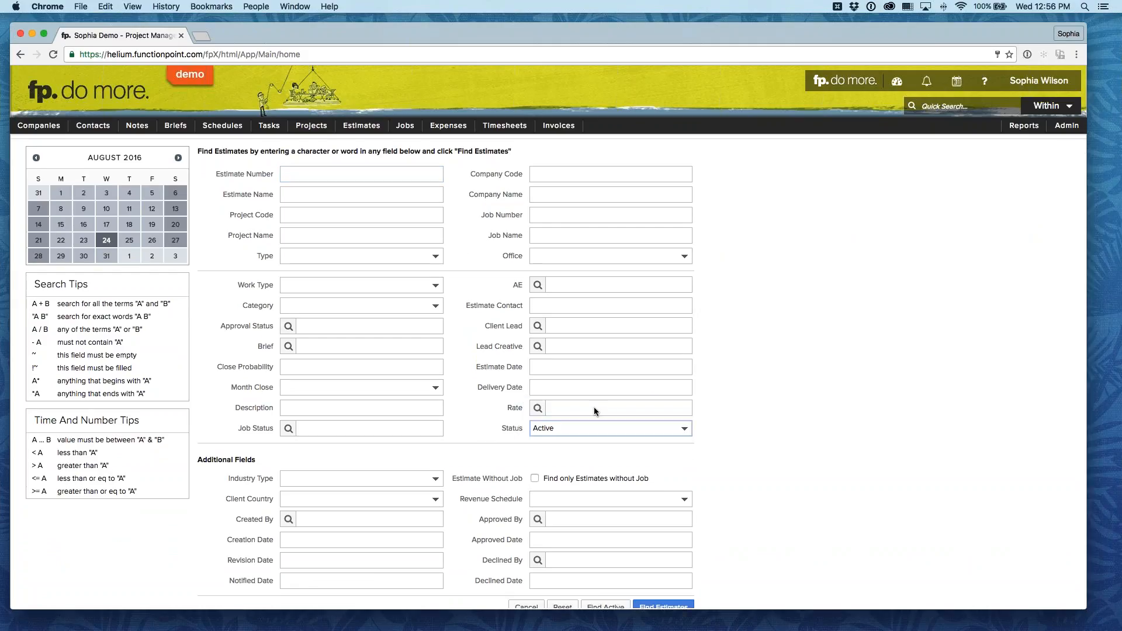
{"action": "left_click", "coordinate": [731, 452]}
{"action": "scroll", "coordinate": [731, 455], "scroll_direction": "down", "scroll_amount": 1}
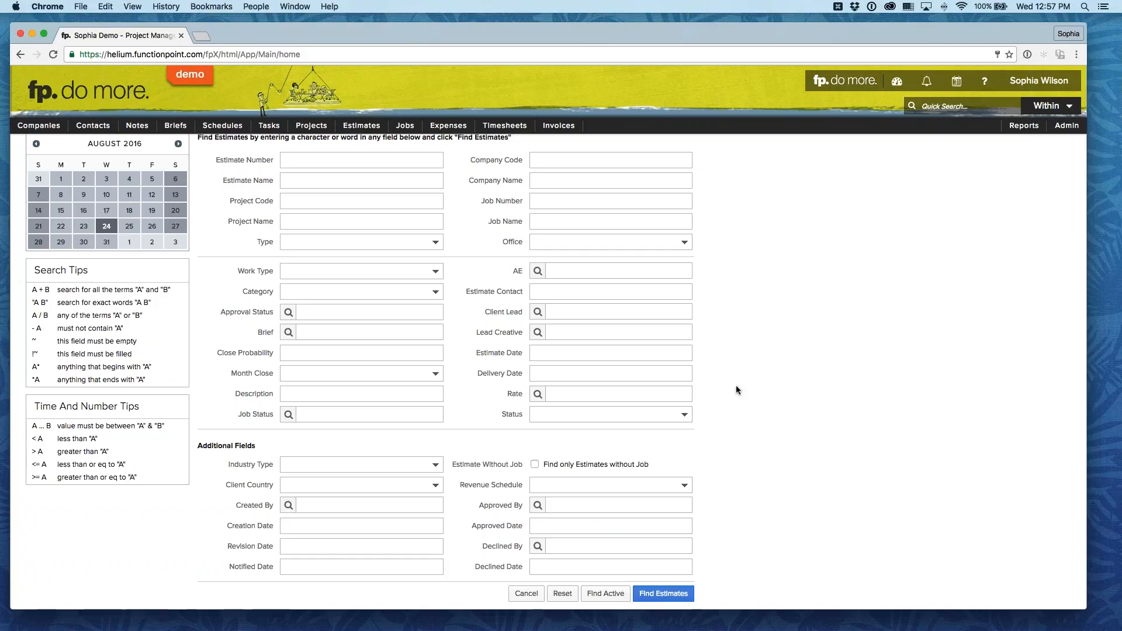
Step: Reopen the Palace Website Rebrand r2 estimate and examine the cost and billable totals of its services
{"action": "mouse_move", "coordinate": [362, 126]}
{"action": "mouse_move", "coordinate": [386, 162]}
{"action": "left_click", "coordinate": [483, 169]}
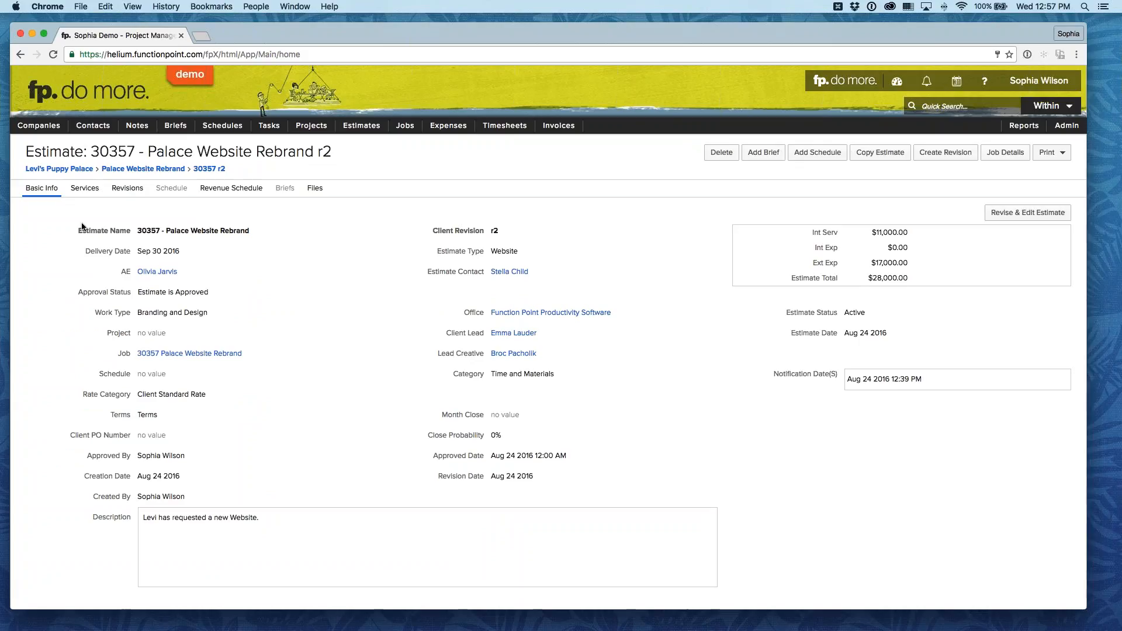
{"action": "left_click", "coordinate": [86, 188]}
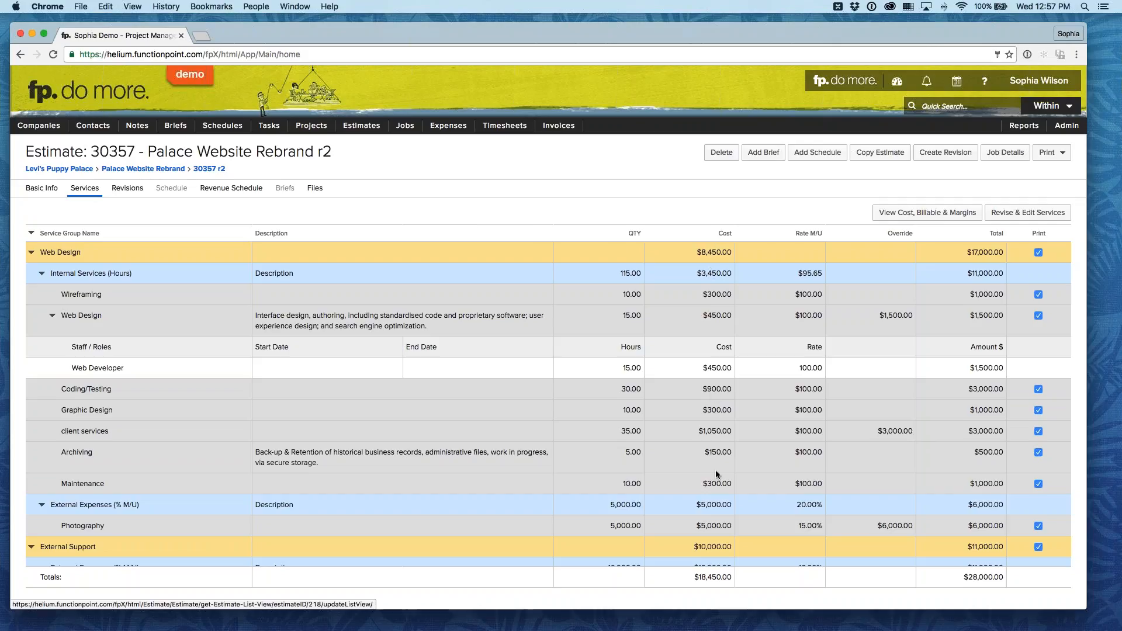
{"action": "scroll", "coordinate": [717, 473], "scroll_direction": "down", "scroll_amount": 2}
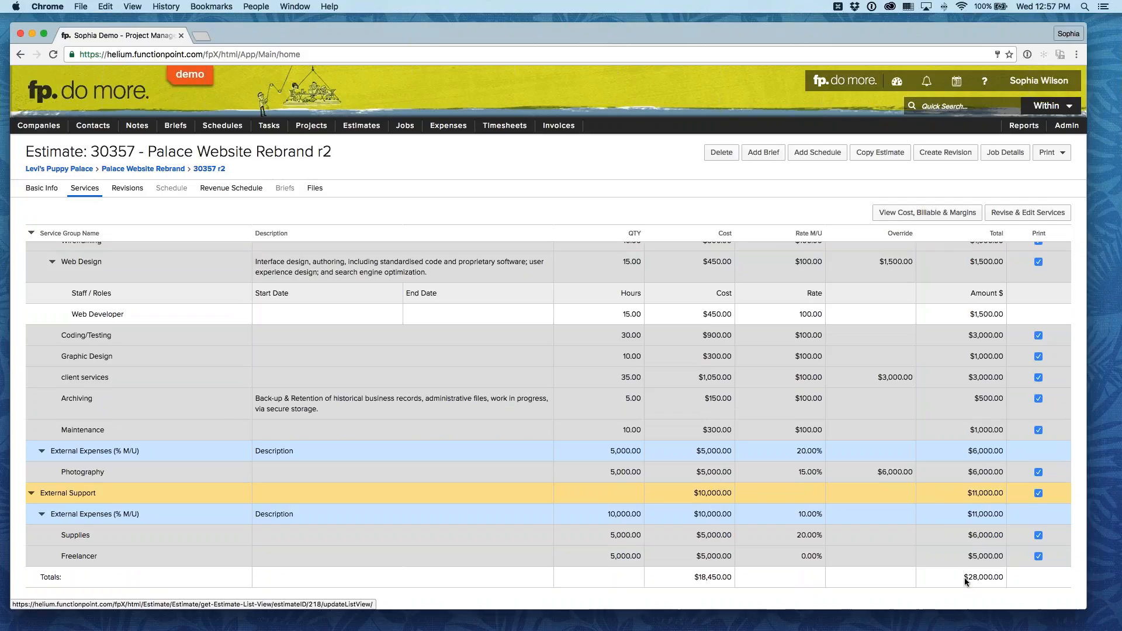
{"action": "left_click_drag", "start_coordinate": [964, 577], "coordinate": [1009, 580]}
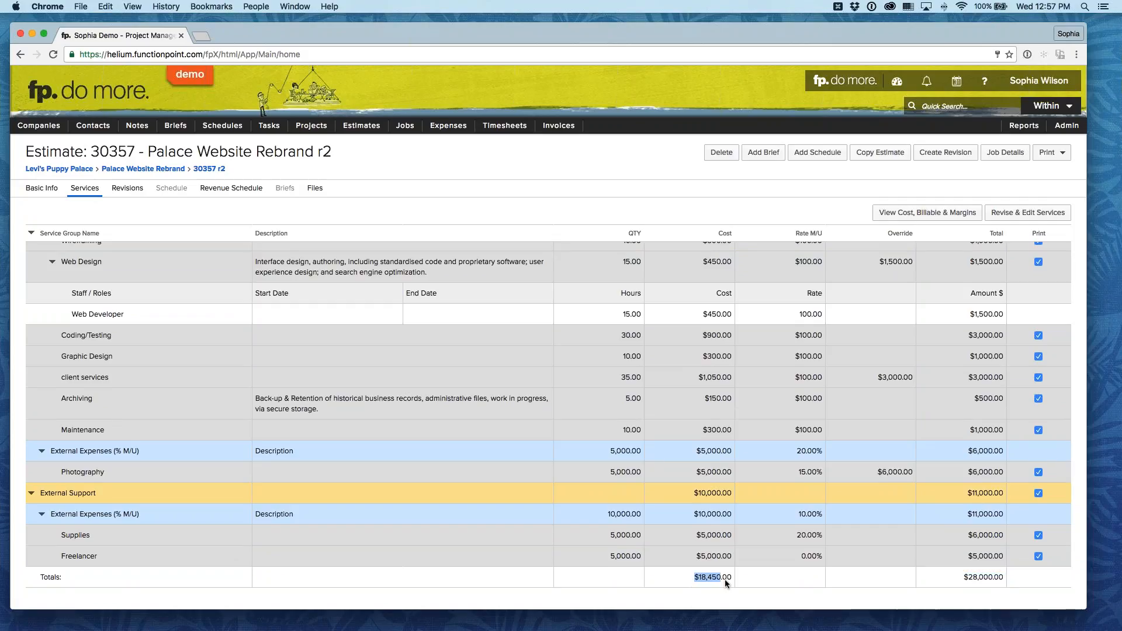
{"action": "left_click_drag", "start_coordinate": [725, 579], "coordinate": [729, 580]}
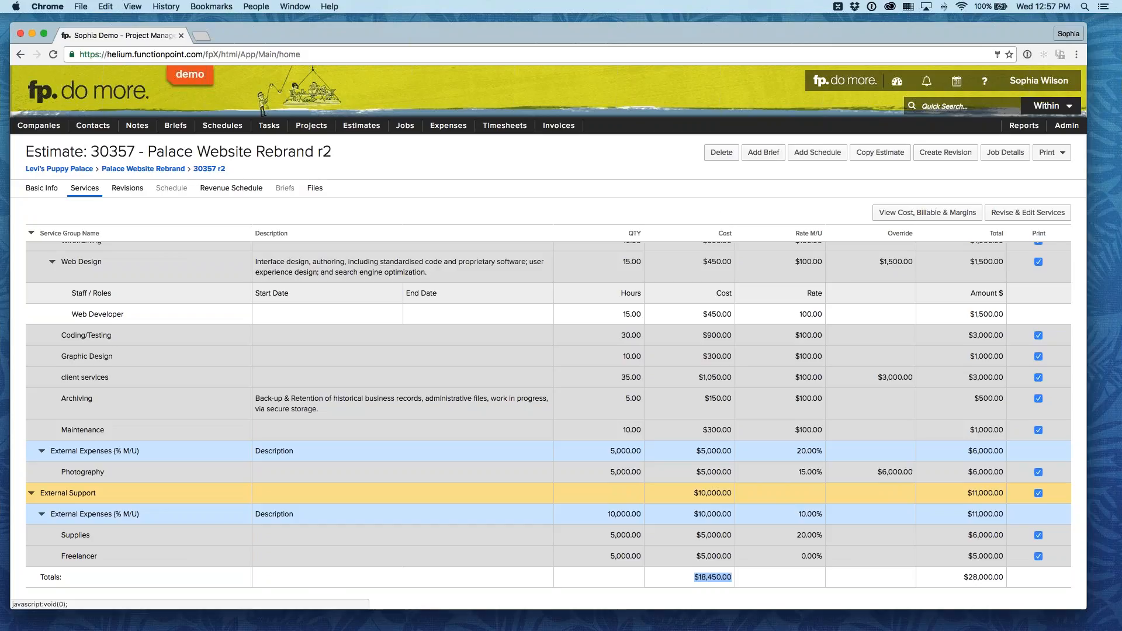
Step: Open the Rate Categories administration page and examine the defined rate categories
{"action": "mouse_move", "coordinate": [1066, 125]}
{"action": "mouse_move", "coordinate": [1045, 161]}
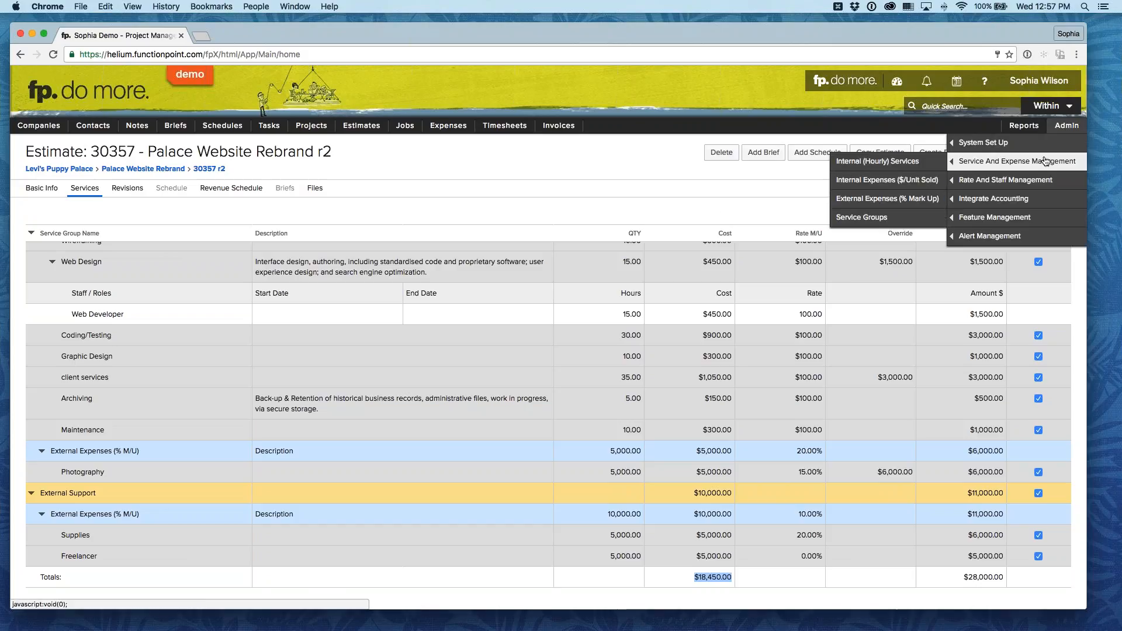
{"action": "mouse_move", "coordinate": [1033, 180]}
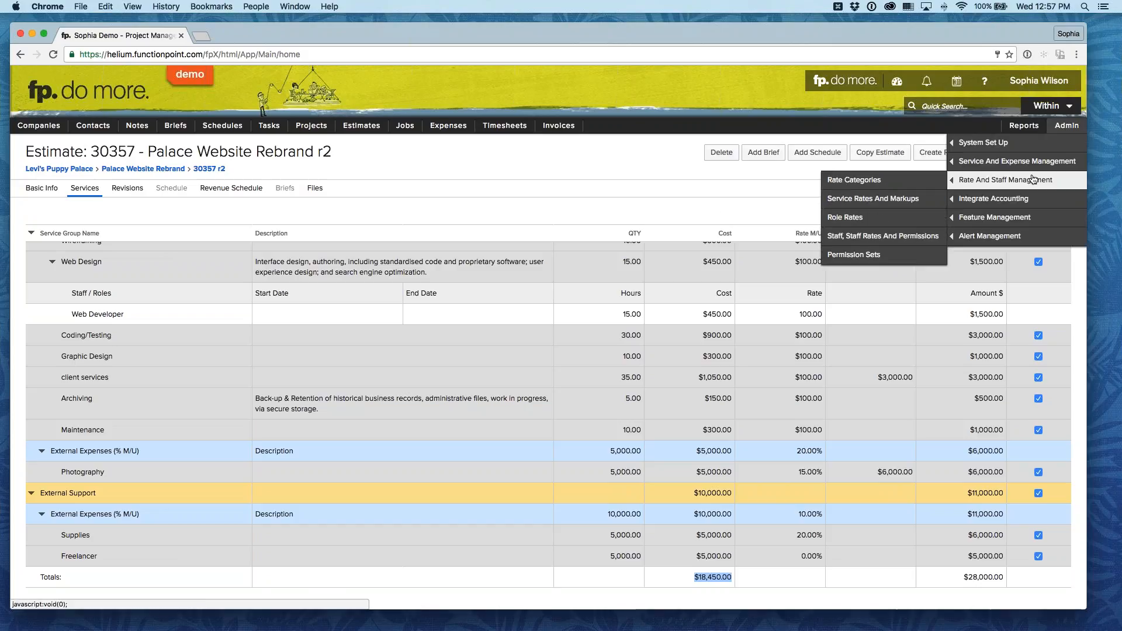
{"action": "left_click", "coordinate": [882, 184]}
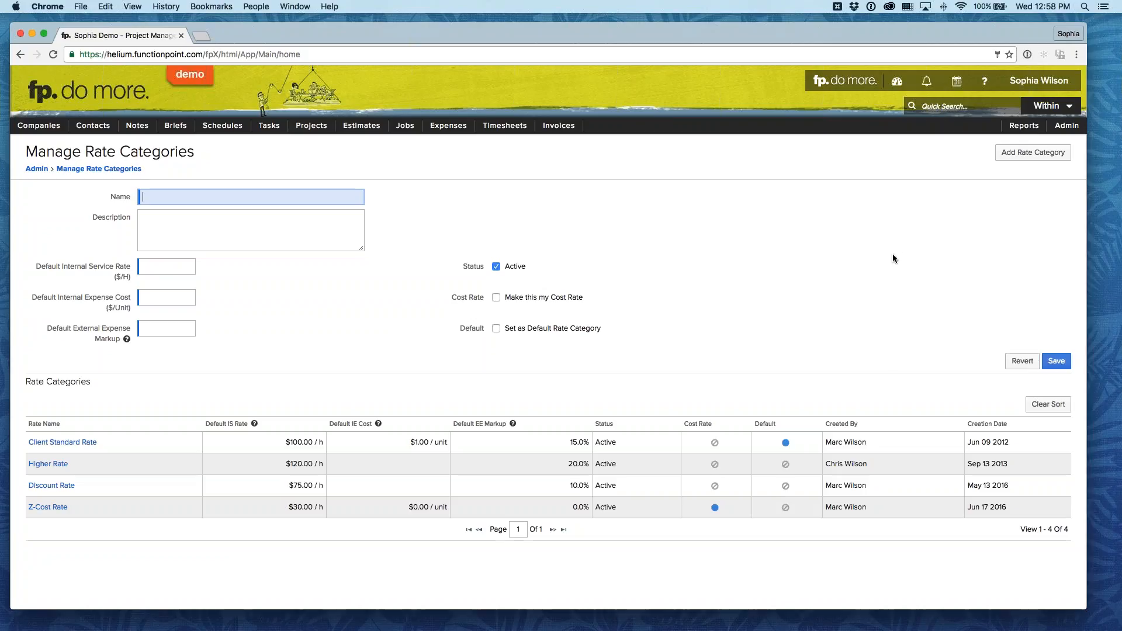
Step: Open the Service Rates and Markups administration page and examine the Z-Cost Rate column for internal services
{"action": "mouse_move", "coordinate": [1066, 125]}
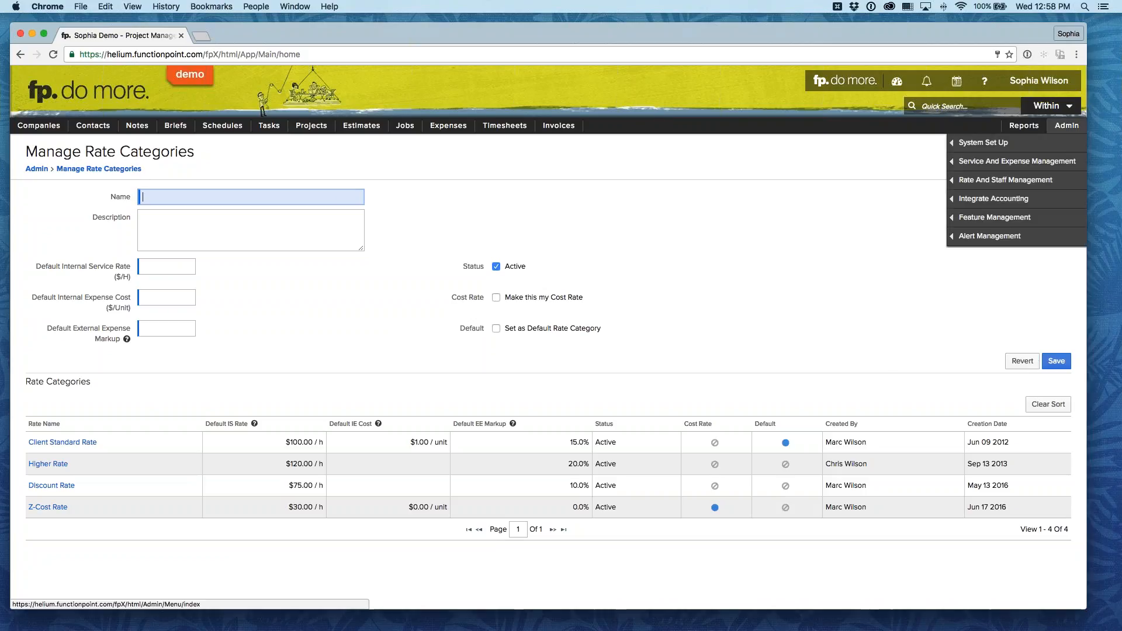
{"action": "mouse_move", "coordinate": [1005, 179]}
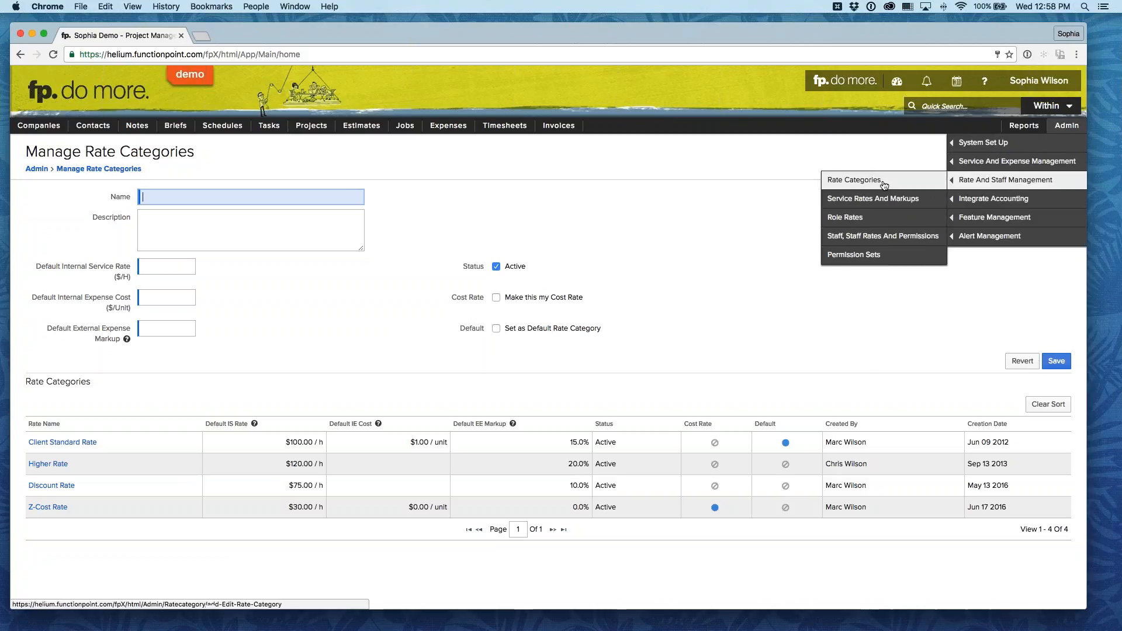
{"action": "left_click", "coordinate": [858, 201]}
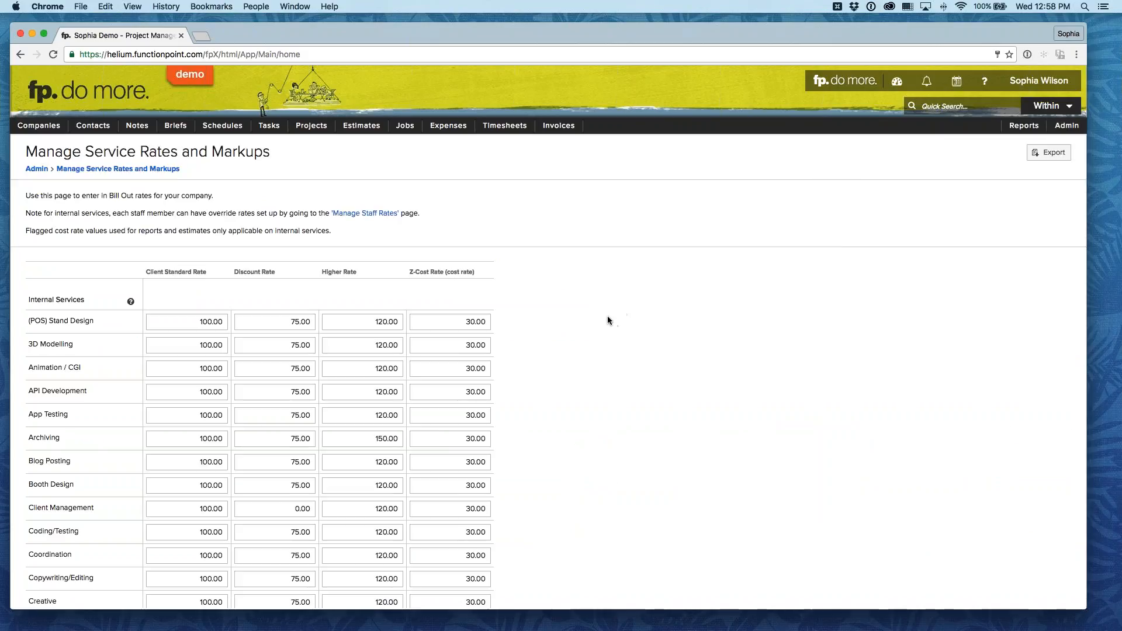
{"action": "scroll", "coordinate": [609, 318], "scroll_direction": "down", "scroll_amount": 1}
{"action": "left_click_drag", "start_coordinate": [415, 258], "coordinate": [480, 260]}
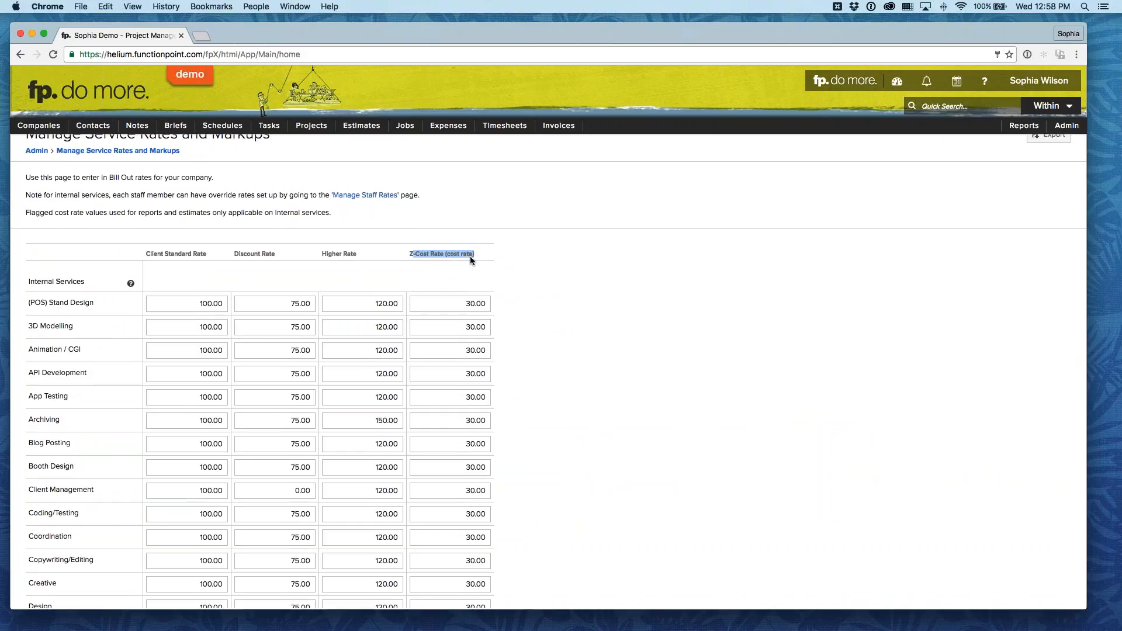
Step: Examine the client standard, discount, higher and cost rates across the list of internal services
{"action": "left_click", "coordinate": [471, 260]}
{"action": "scroll", "coordinate": [528, 307], "scroll_direction": "down", "scroll_amount": 5}
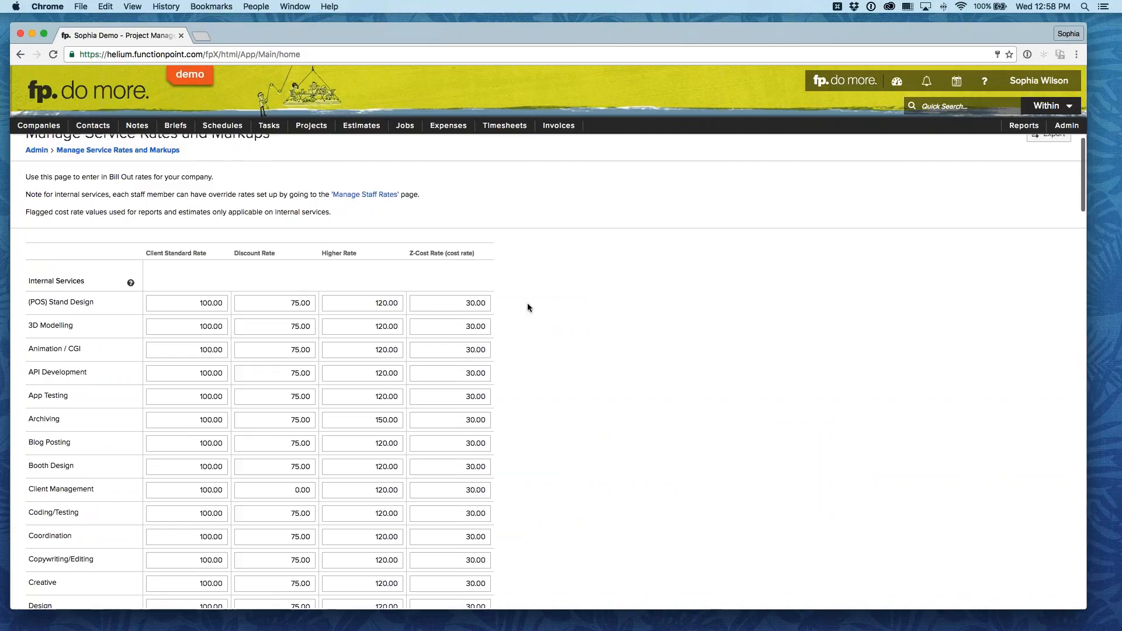
{"action": "scroll", "coordinate": [527, 307], "scroll_direction": "down", "scroll_amount": 3}
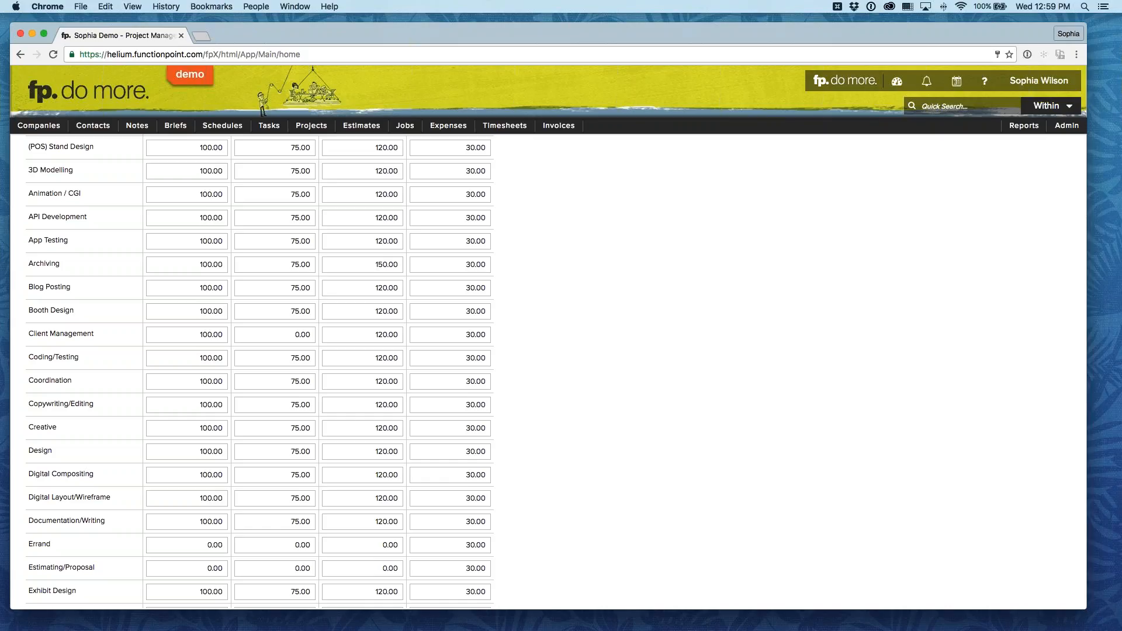
{"action": "scroll", "coordinate": [527, 307], "scroll_direction": "down", "scroll_amount": 12}
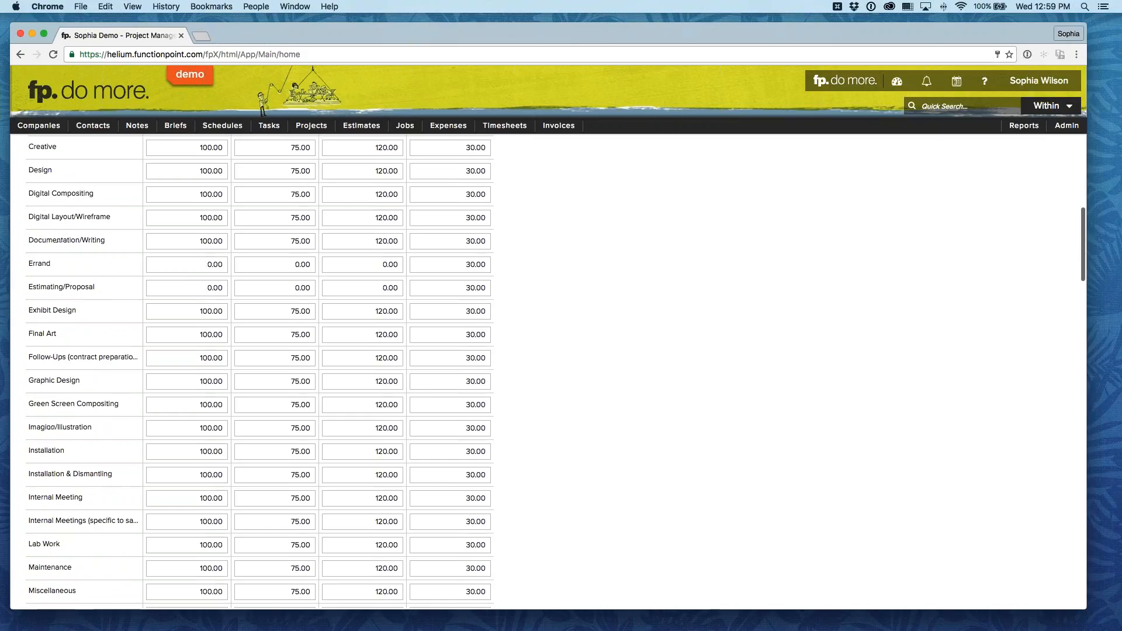
{"action": "scroll", "coordinate": [260, 371], "scroll_direction": "down", "scroll_amount": 3}
{"action": "double_click", "coordinate": [466, 290]}
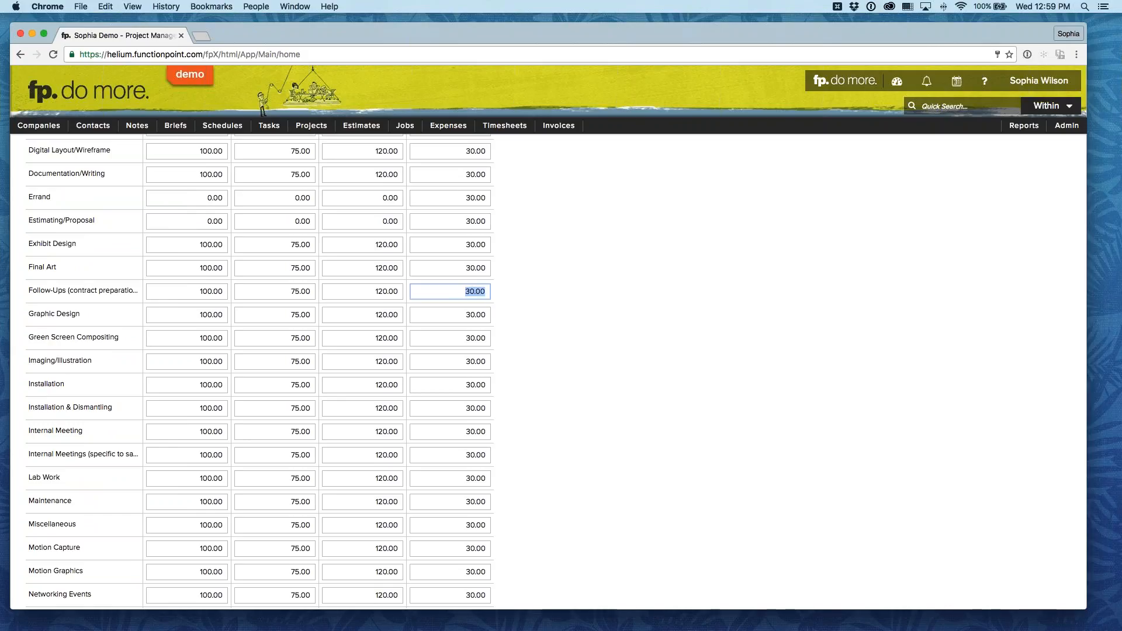
{"action": "scroll", "coordinate": [513, 294], "scroll_direction": "down", "scroll_amount": 1}
{"action": "left_click", "coordinate": [513, 295]}
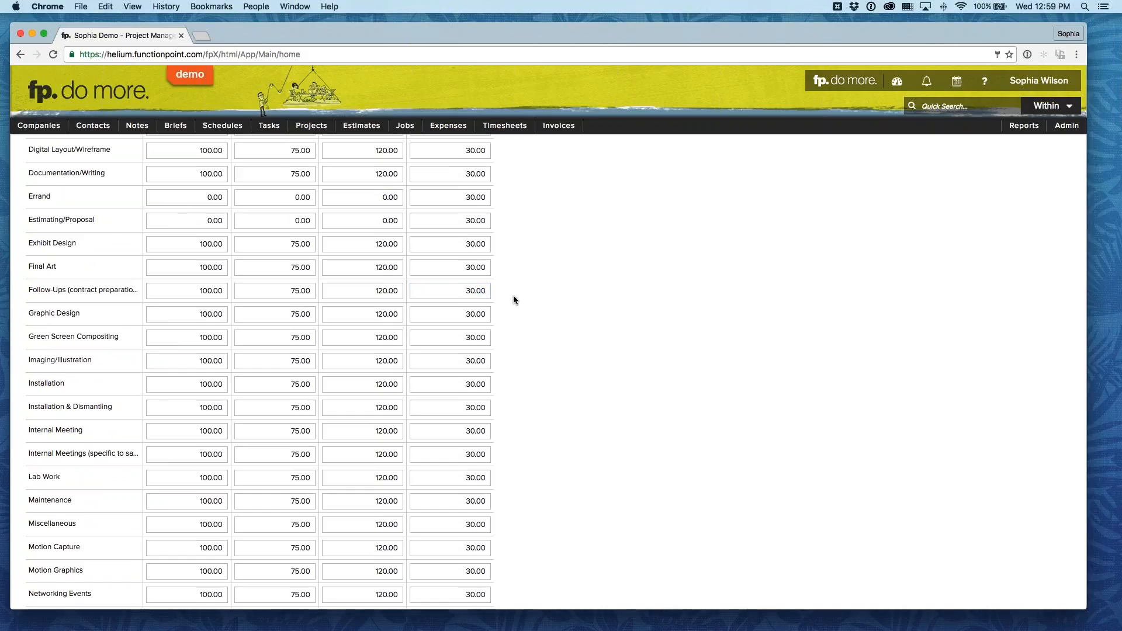
{"action": "scroll", "coordinate": [513, 296], "scroll_direction": "down", "scroll_amount": 8}
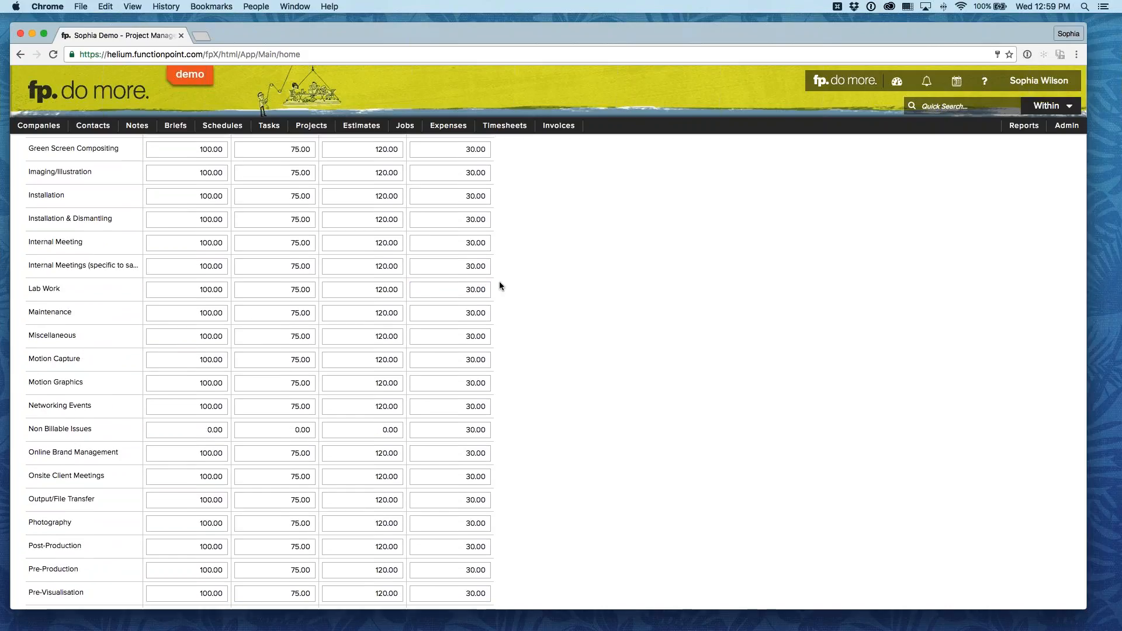
{"action": "scroll", "coordinate": [500, 285], "scroll_direction": "up", "scroll_amount": 15}
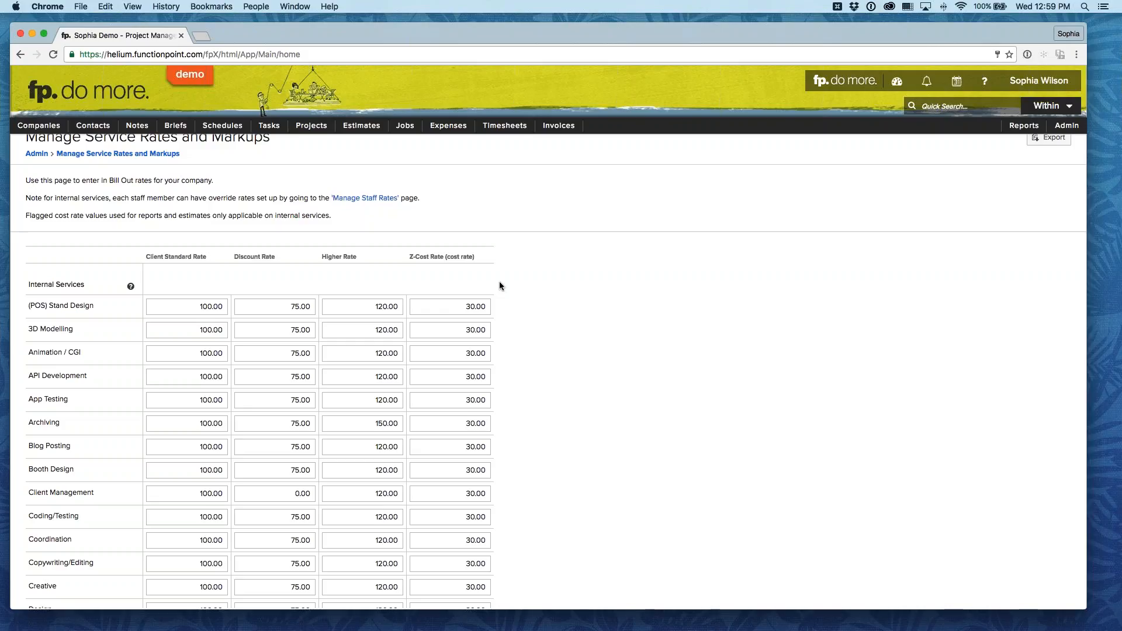
{"action": "key", "text": "super+Tab"}
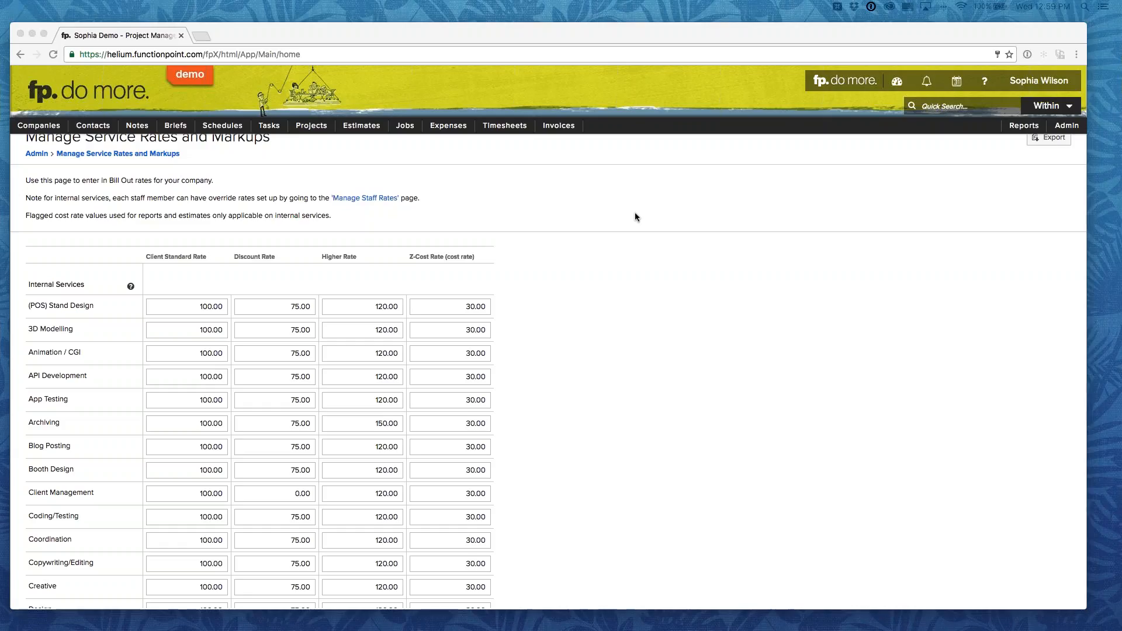
{"action": "left_click", "coordinate": [583, 201]}
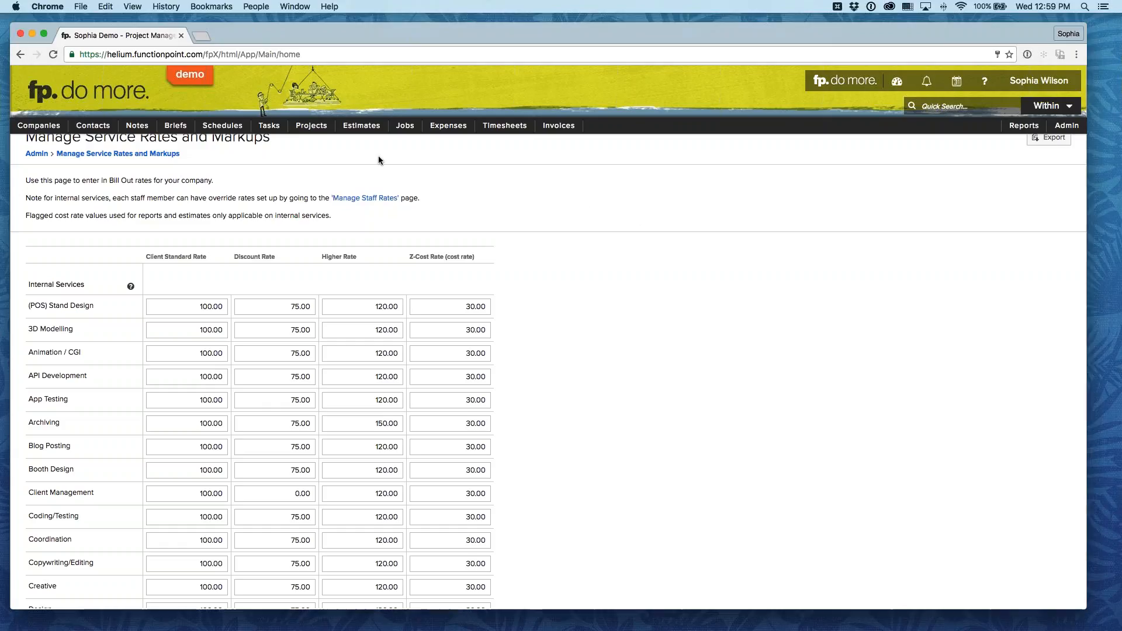
Step: Reopen the Palace Website Rebrand r2 estimate, view its services and start a copy of the estimate
{"action": "mouse_move", "coordinate": [361, 125]}
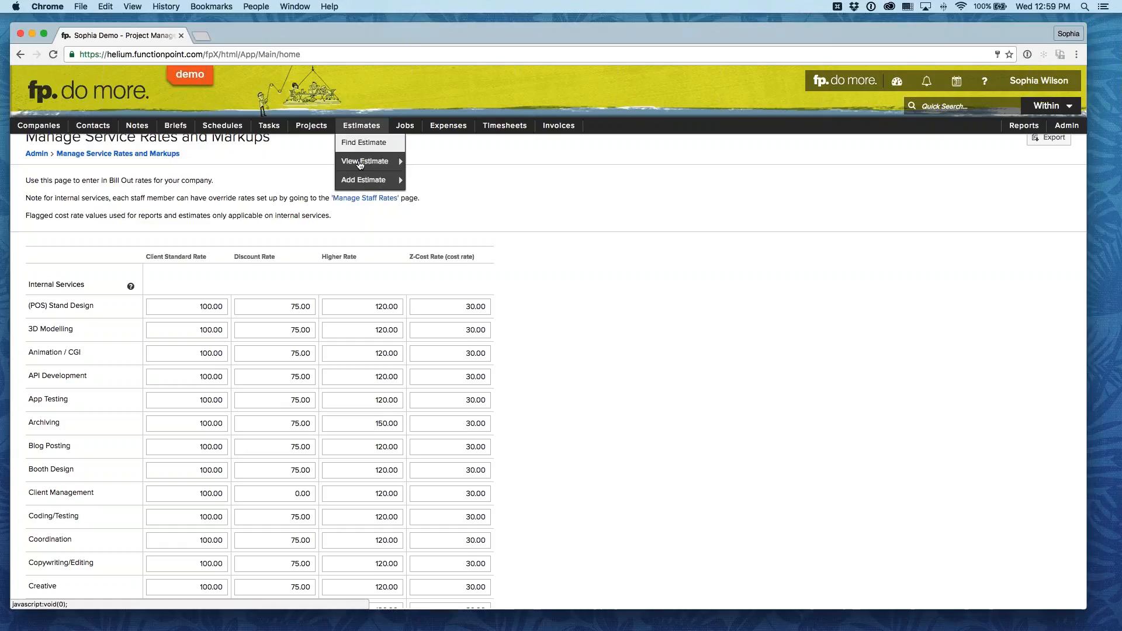
{"action": "mouse_move", "coordinate": [368, 161]}
{"action": "left_click", "coordinate": [479, 163]}
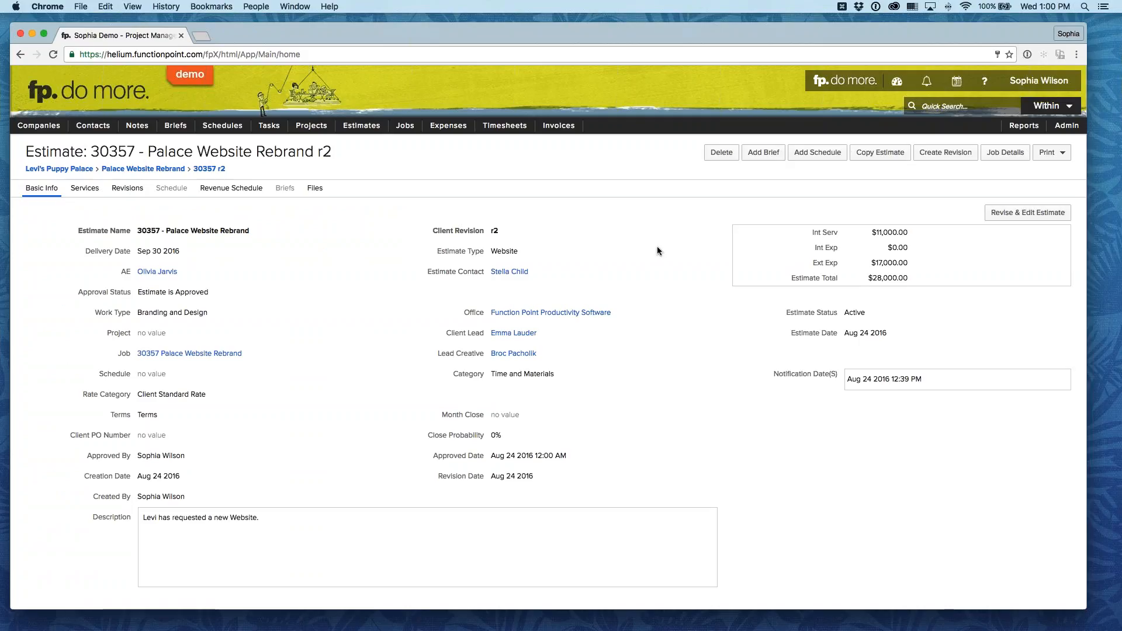
{"action": "left_click", "coordinate": [84, 188]}
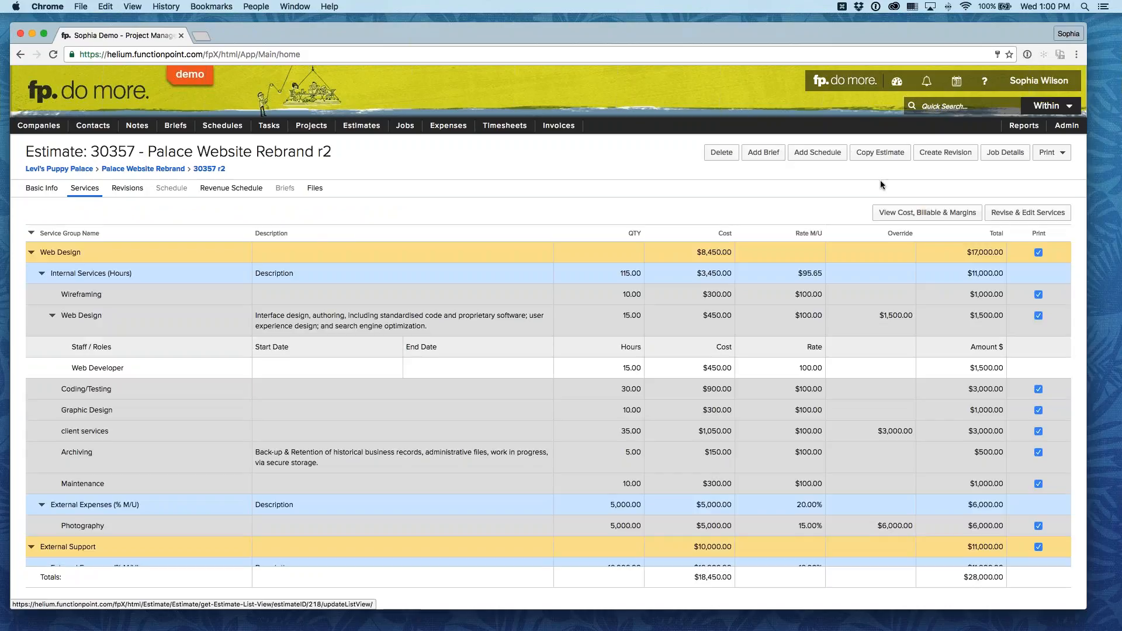
{"action": "left_click", "coordinate": [865, 153]}
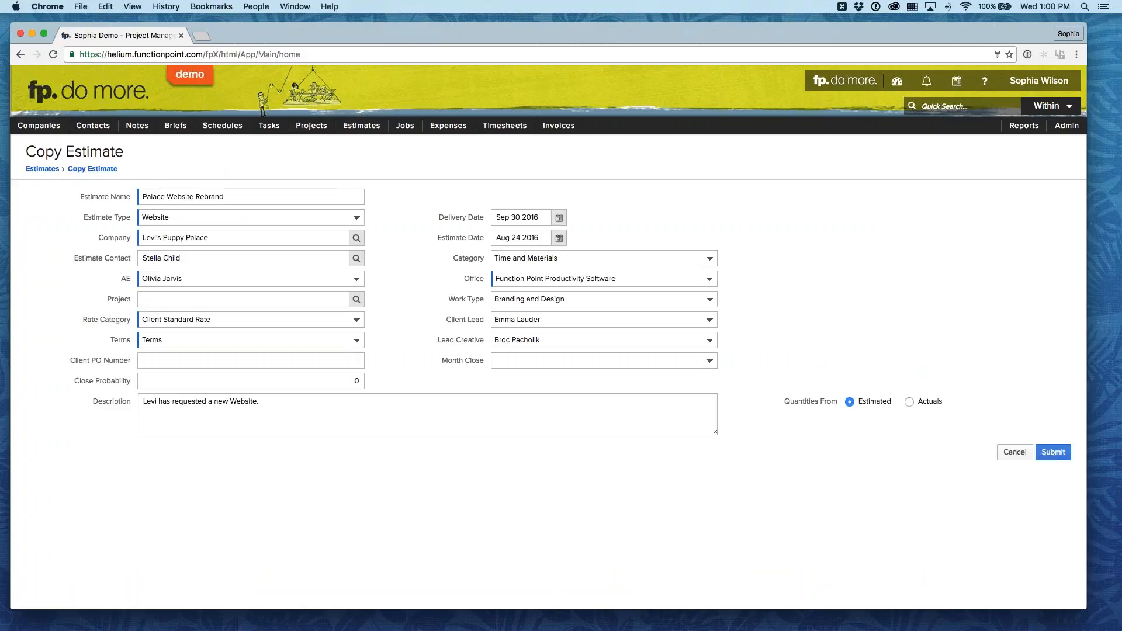
Step: Set the copied estimate's company to Function Point Productivity Software and review the account executive choices
{"action": "left_click", "coordinate": [303, 238]}
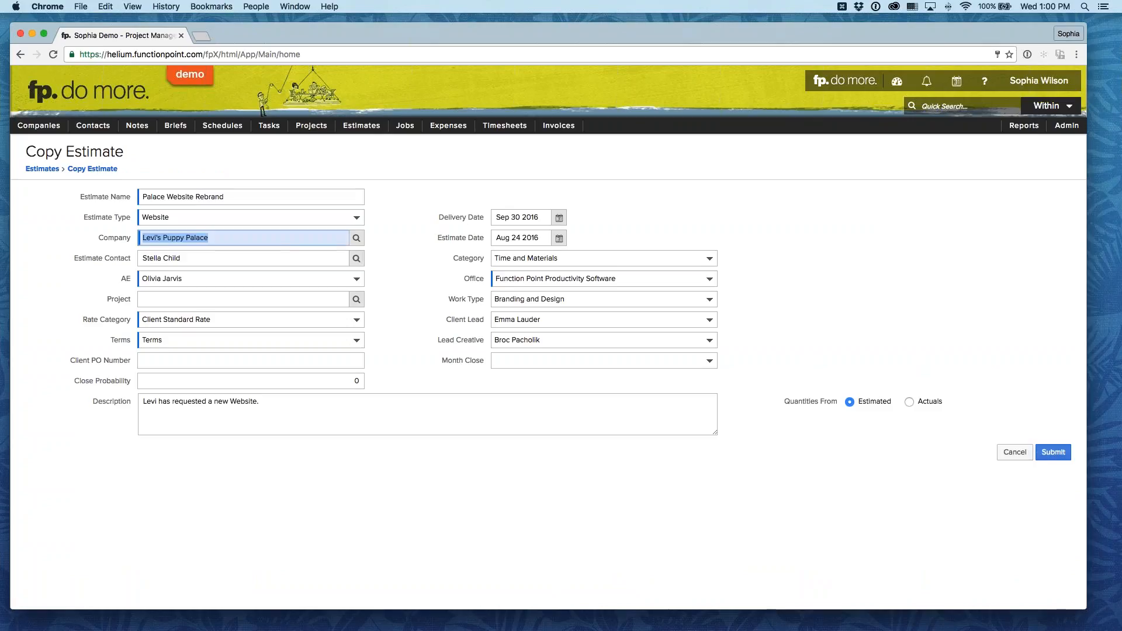
{"action": "type", "text": "function"}
{"action": "key", "text": "Tab"}
{"action": "left_click", "coordinate": [418, 256]}
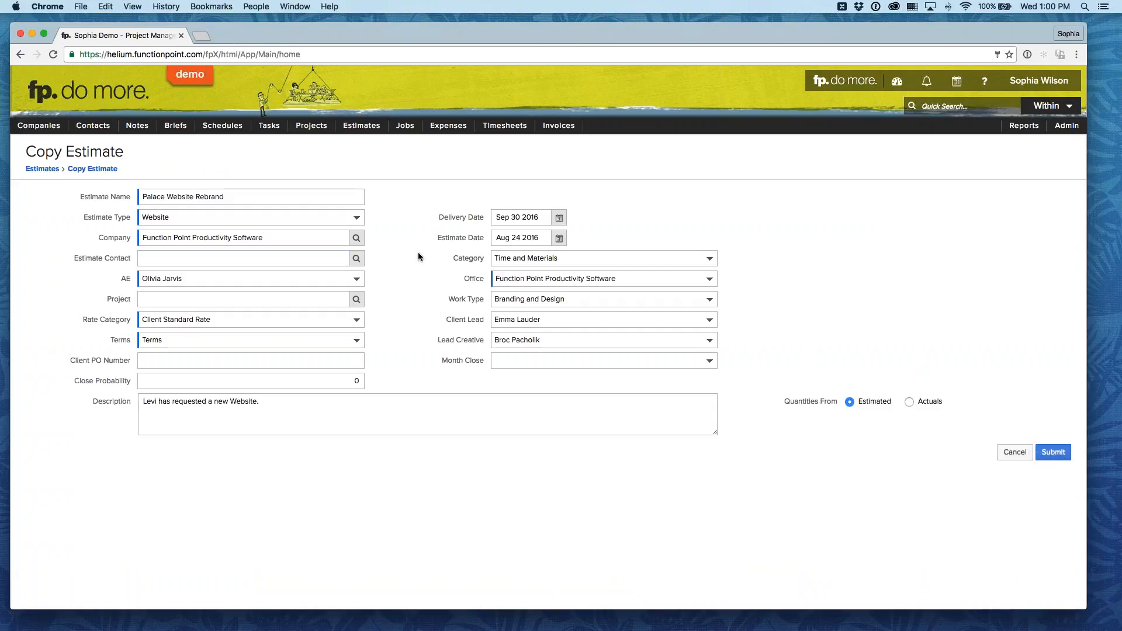
{"action": "left_click", "coordinate": [327, 284]}
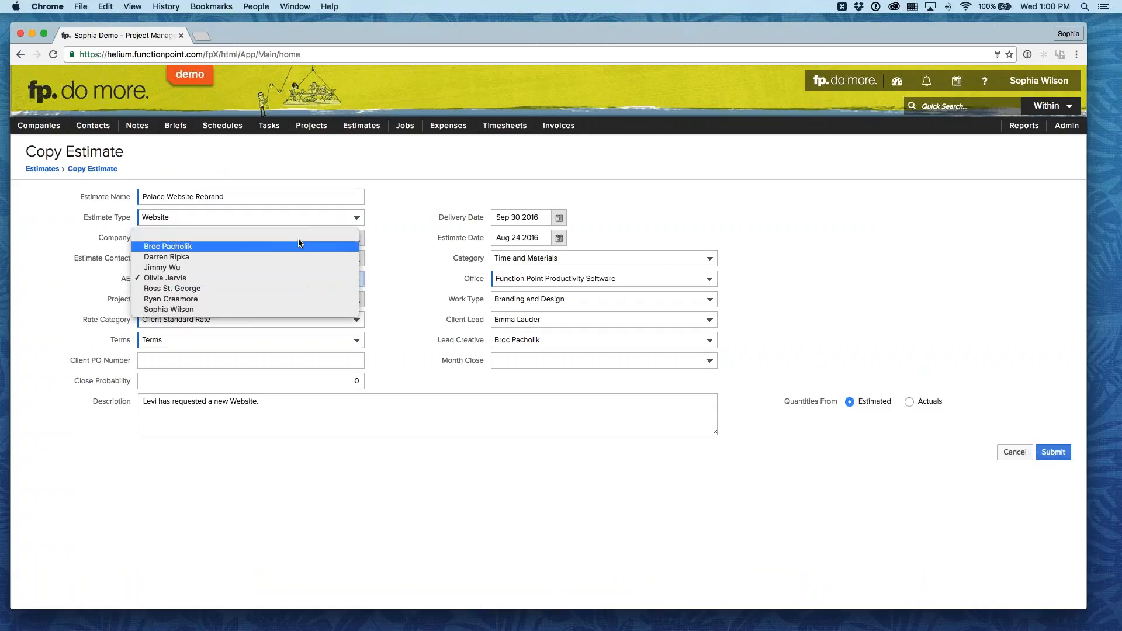
{"action": "left_click", "coordinate": [285, 278]}
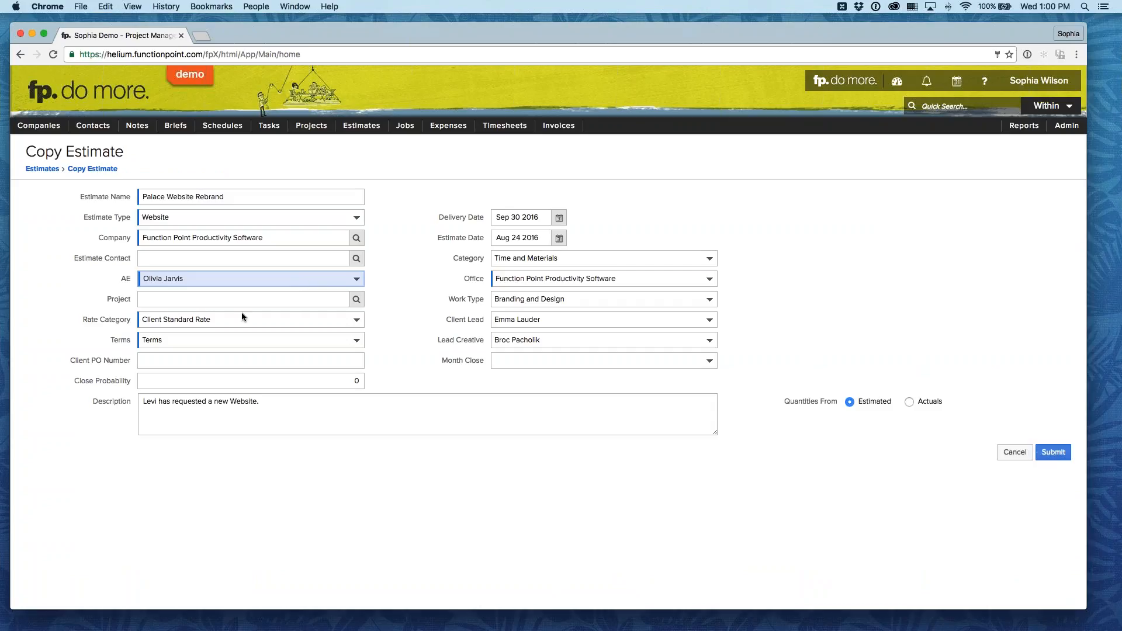
Step: Clear the copied estimate's delivery date and choose Time and Materials as its category
{"action": "left_click", "coordinate": [520, 217]}
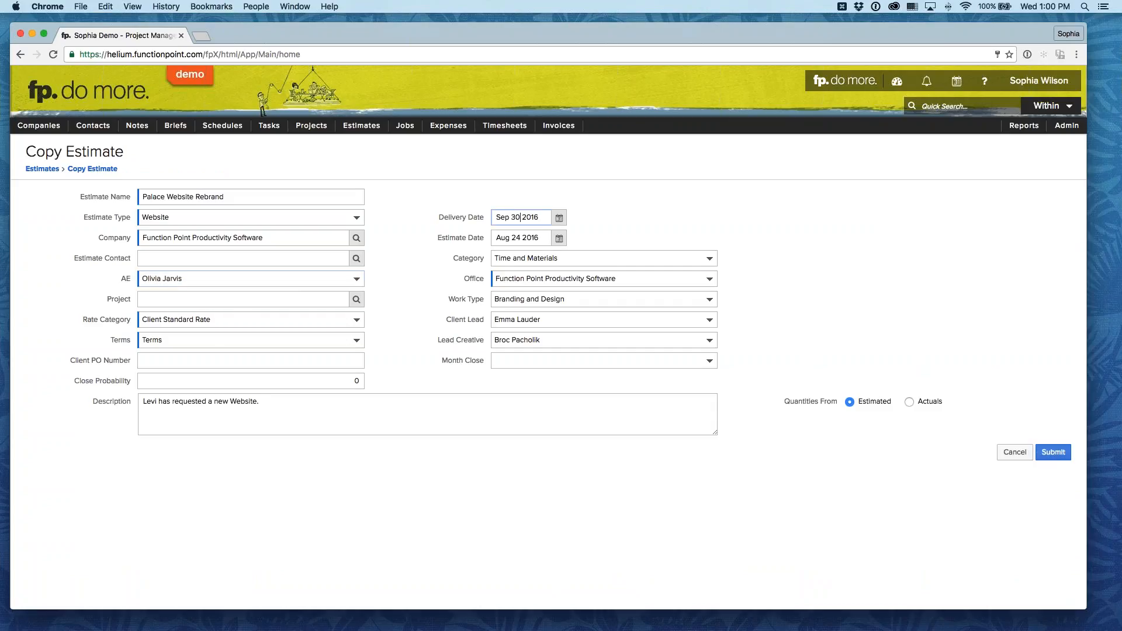
{"action": "triple_click", "coordinate": [510, 218]}
{"action": "key", "text": "BackSpace"}
{"action": "left_click", "coordinate": [548, 259]}
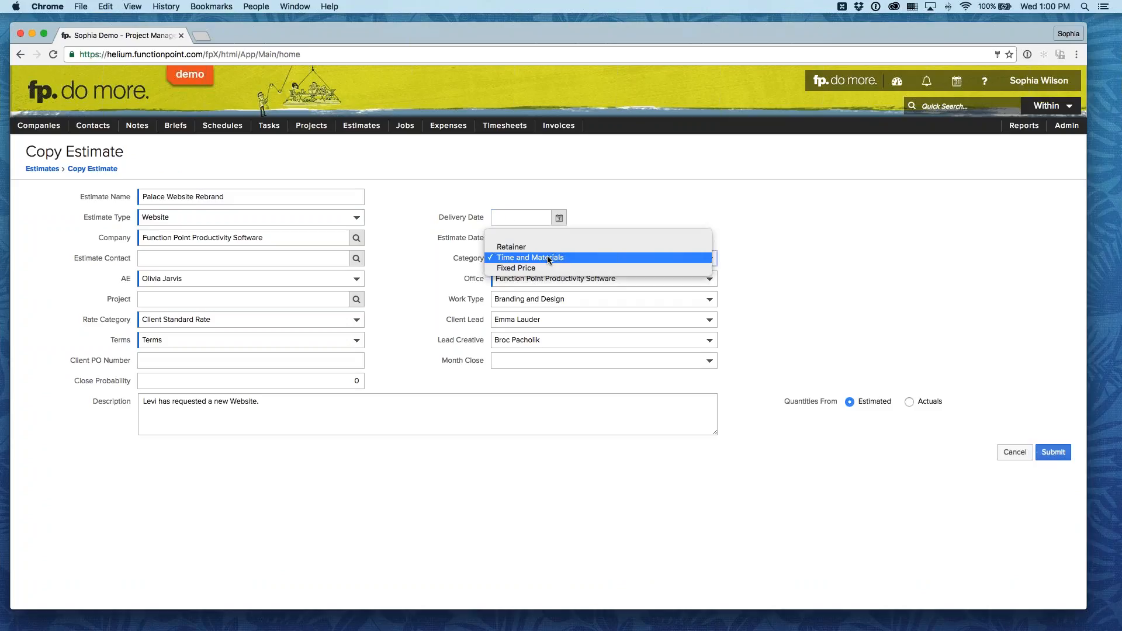
{"action": "left_click", "coordinate": [548, 258]}
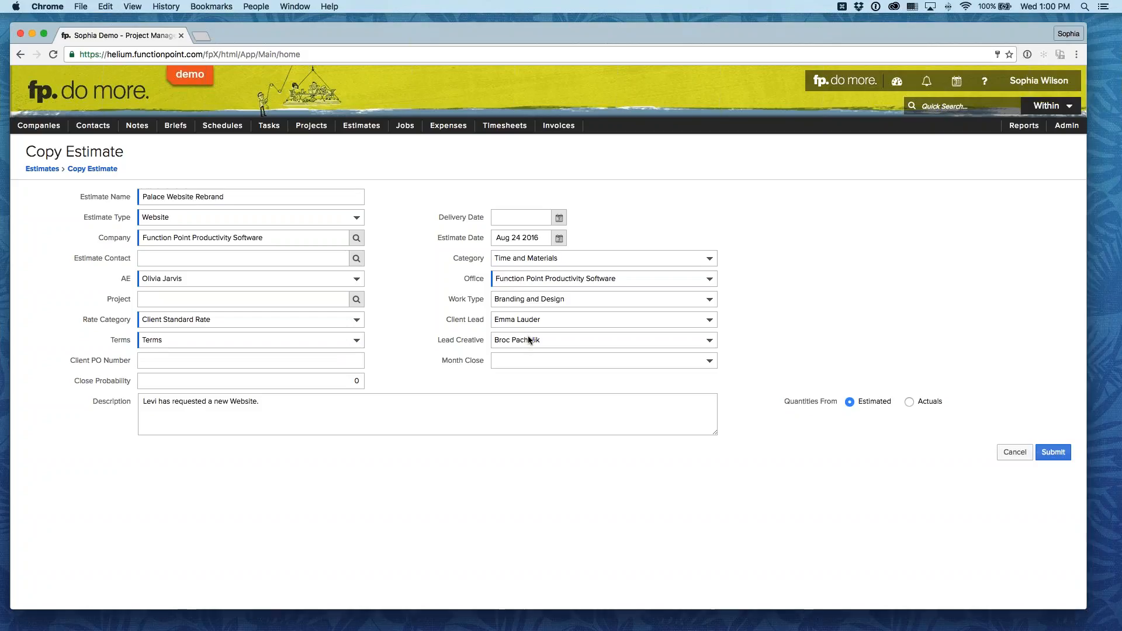
Step: Rename the copied estimate as Website Rebrand TEMPLATE and submit it
{"action": "double_click", "coordinate": [166, 195]}
{"action": "key", "text": "BackSpace"}
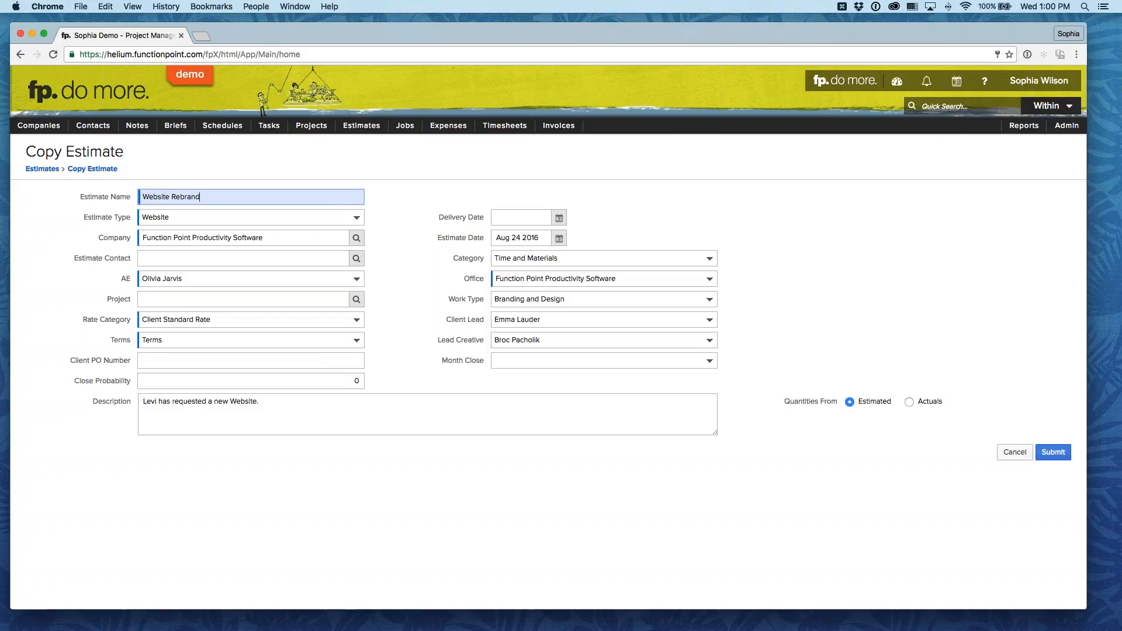
{"action": "type", "text": "TEMPLATE"}
{"action": "left_click", "coordinate": [403, 291]}
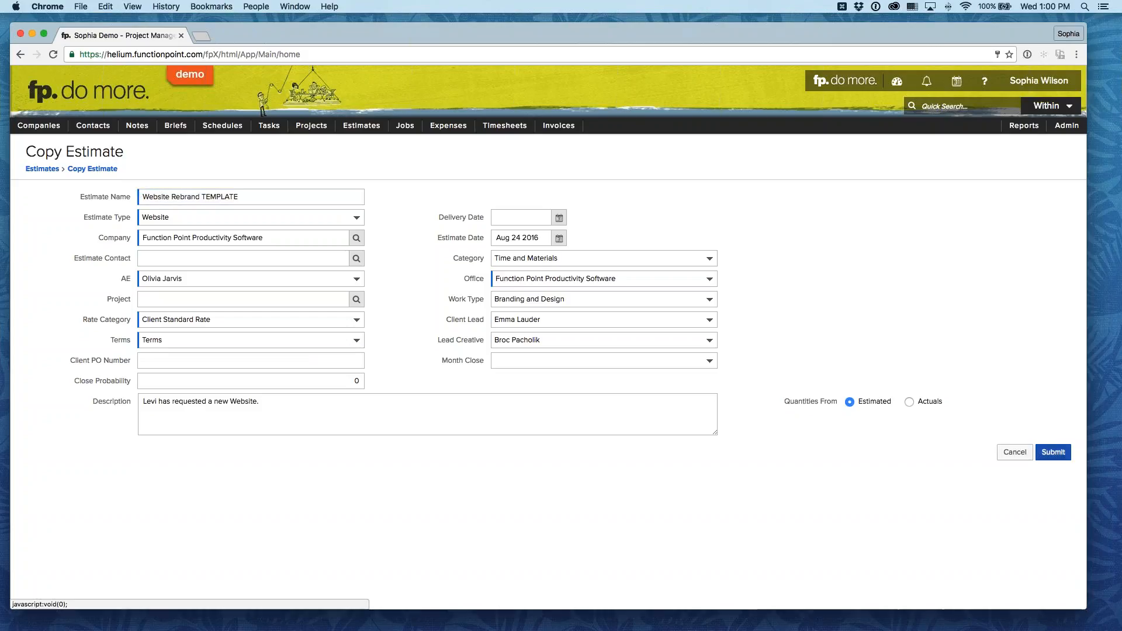
{"action": "left_click", "coordinate": [1052, 451]}
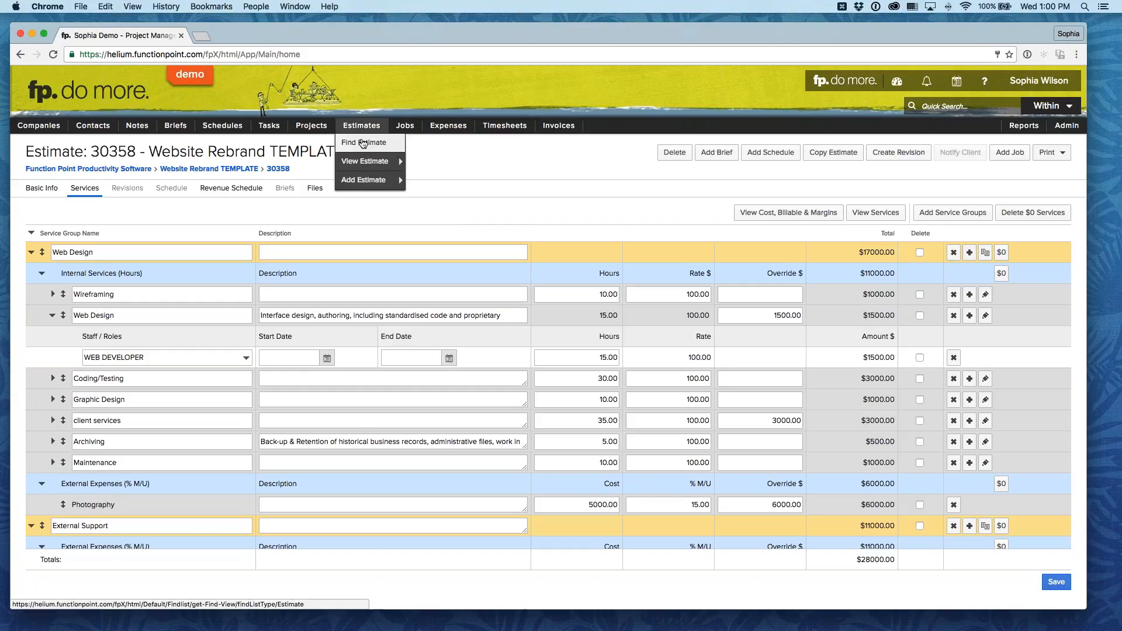
Step: Search for active estimates with "template" in the estimate name
{"action": "left_click", "coordinate": [362, 144]}
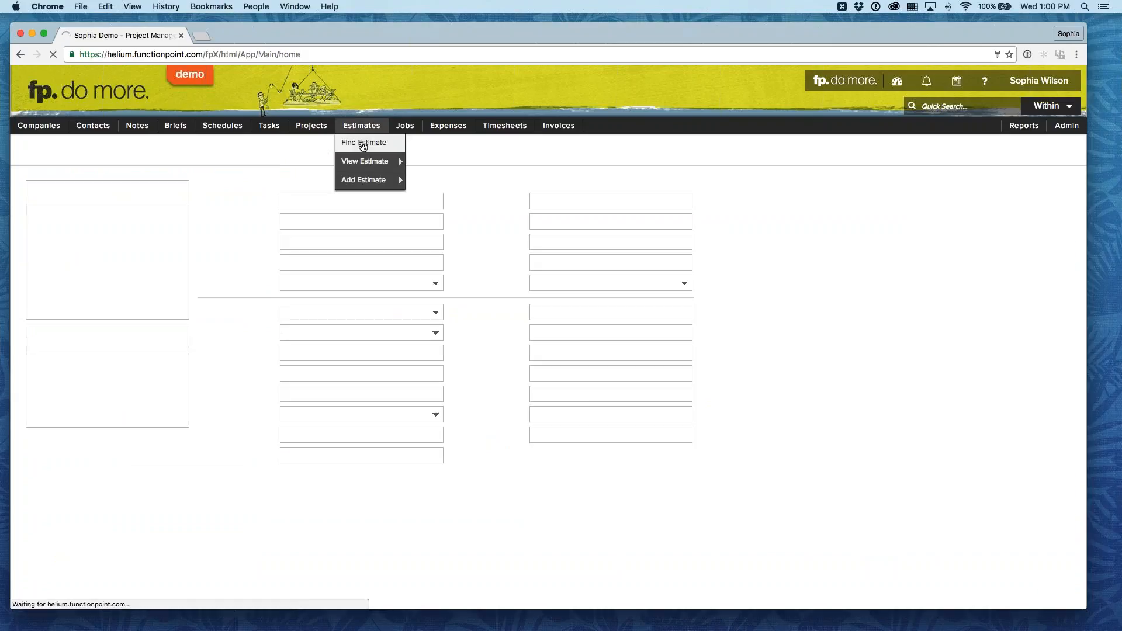
{"action": "left_click", "coordinate": [329, 220]}
{"action": "type", "text": "template"}
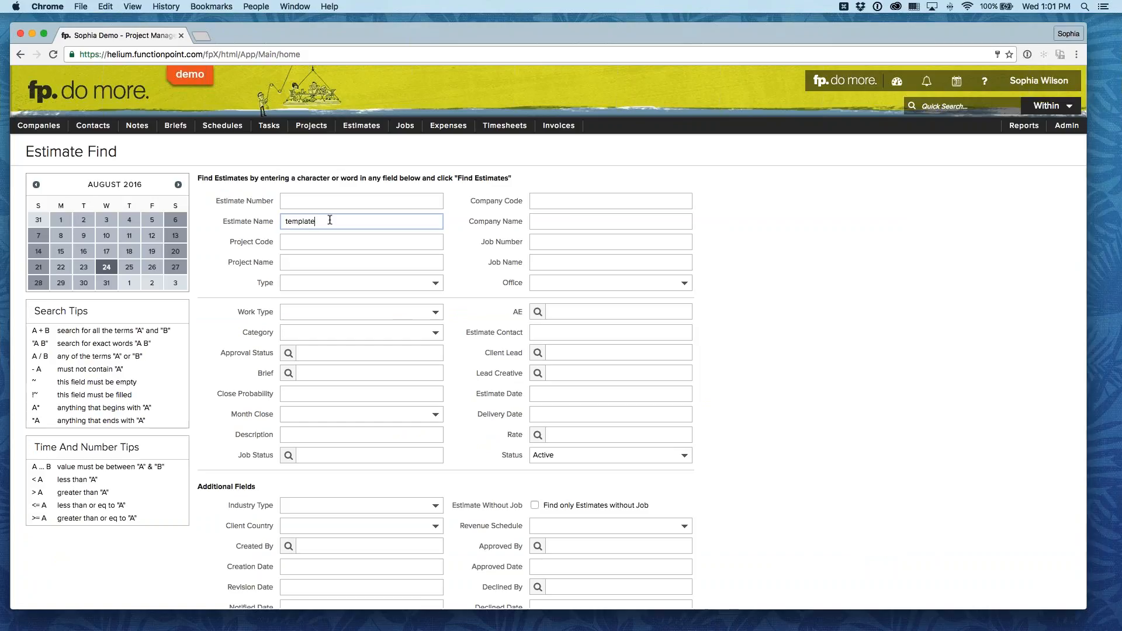
{"action": "key", "text": "Return"}
{"action": "scroll", "coordinate": [548, 368], "scroll_direction": "down", "scroll_amount": 2}
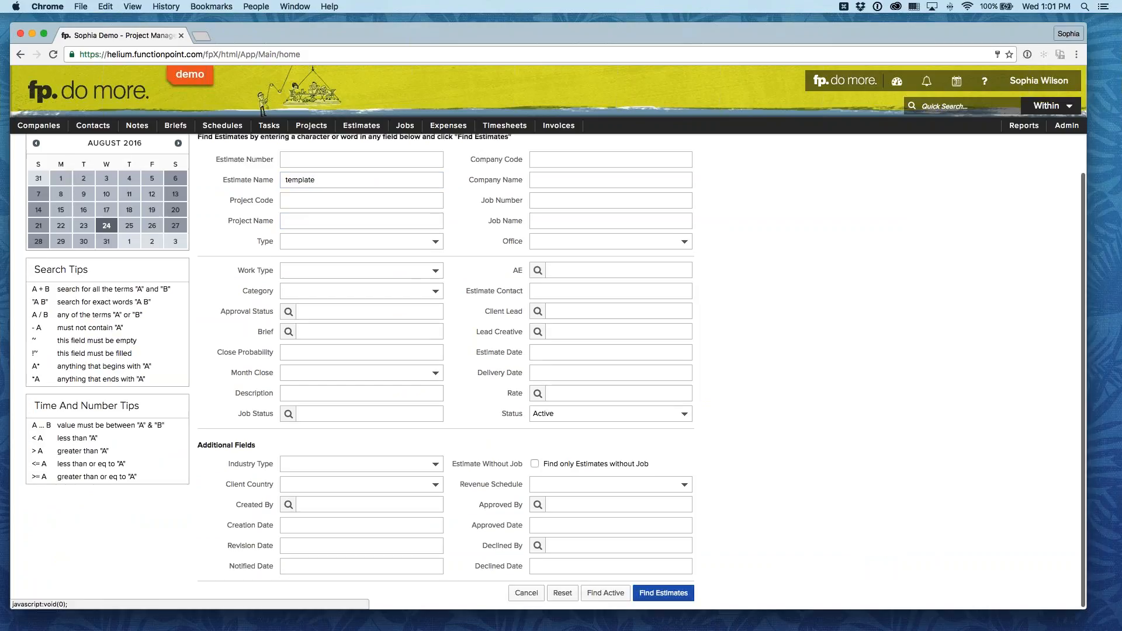
{"action": "left_click", "coordinate": [660, 593]}
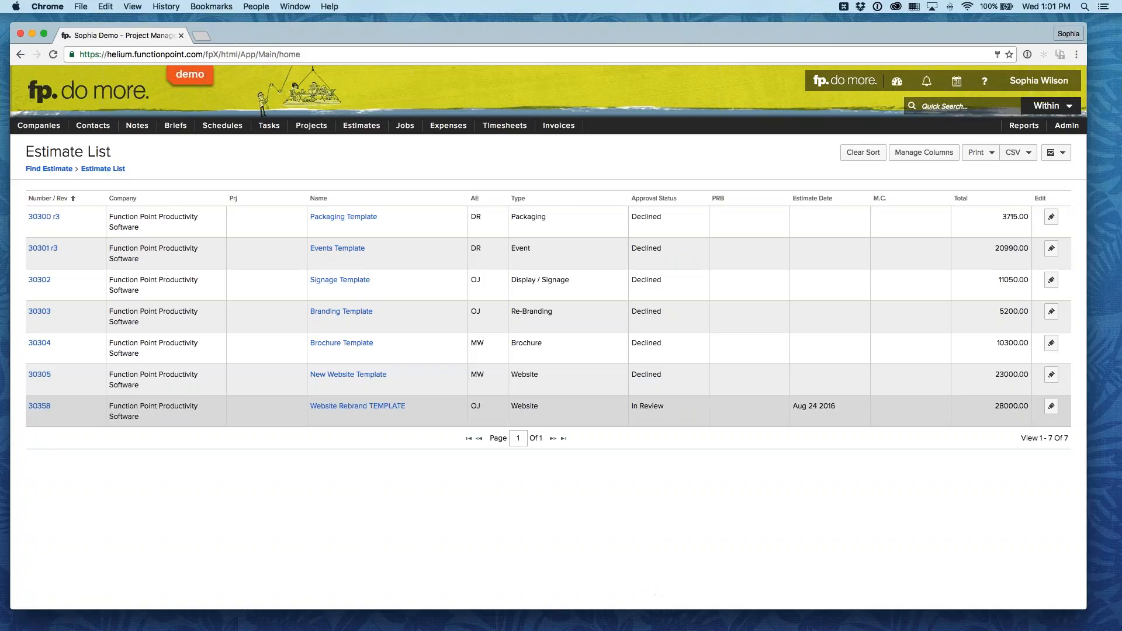